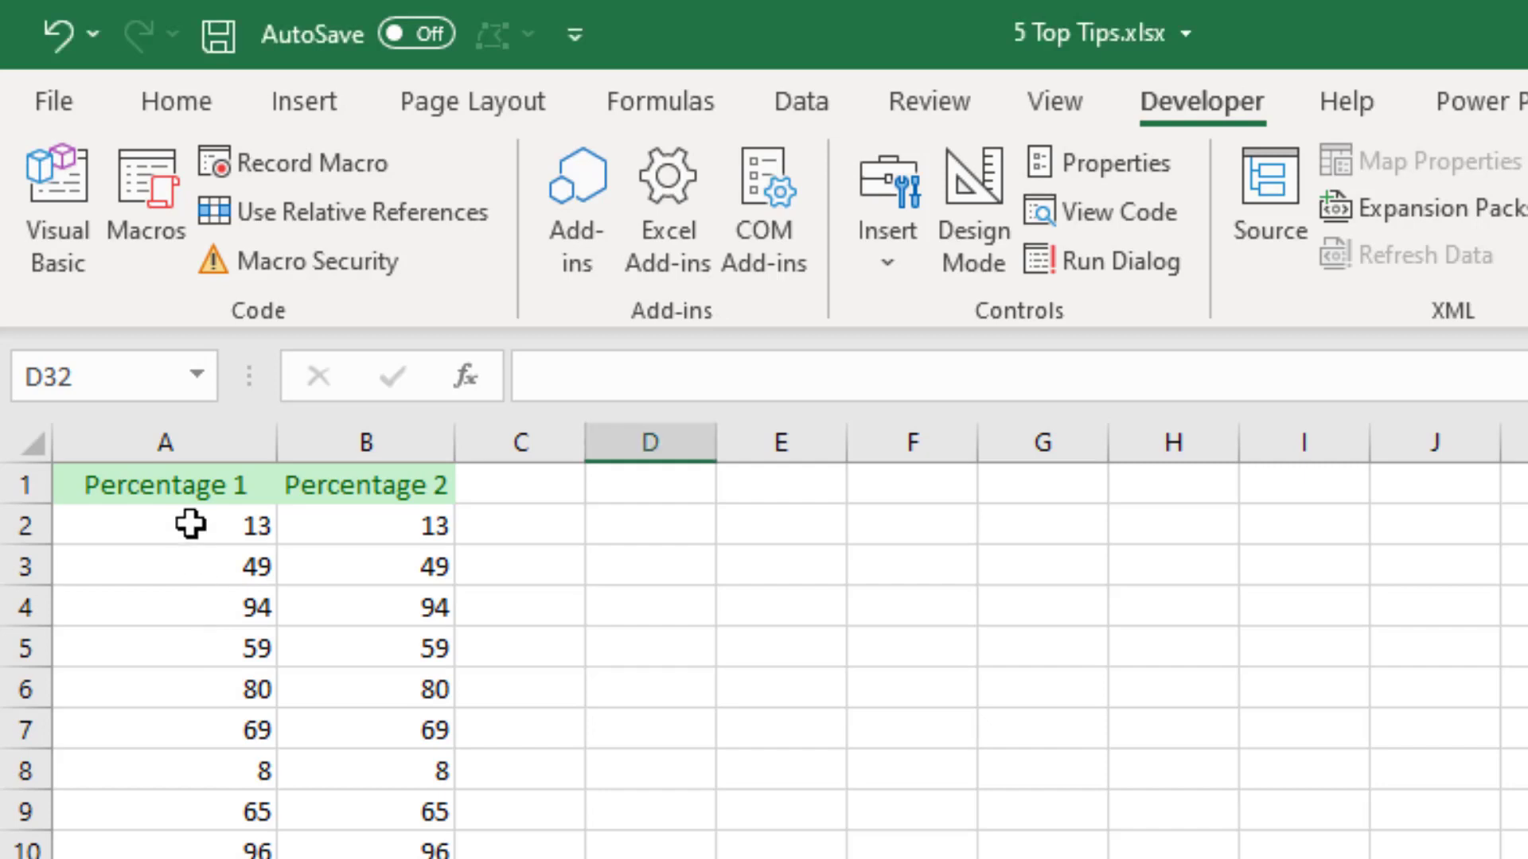
Format the values under the Percentage 1 header in column A with the Percentage number format
drag(189, 521, 163, 858)
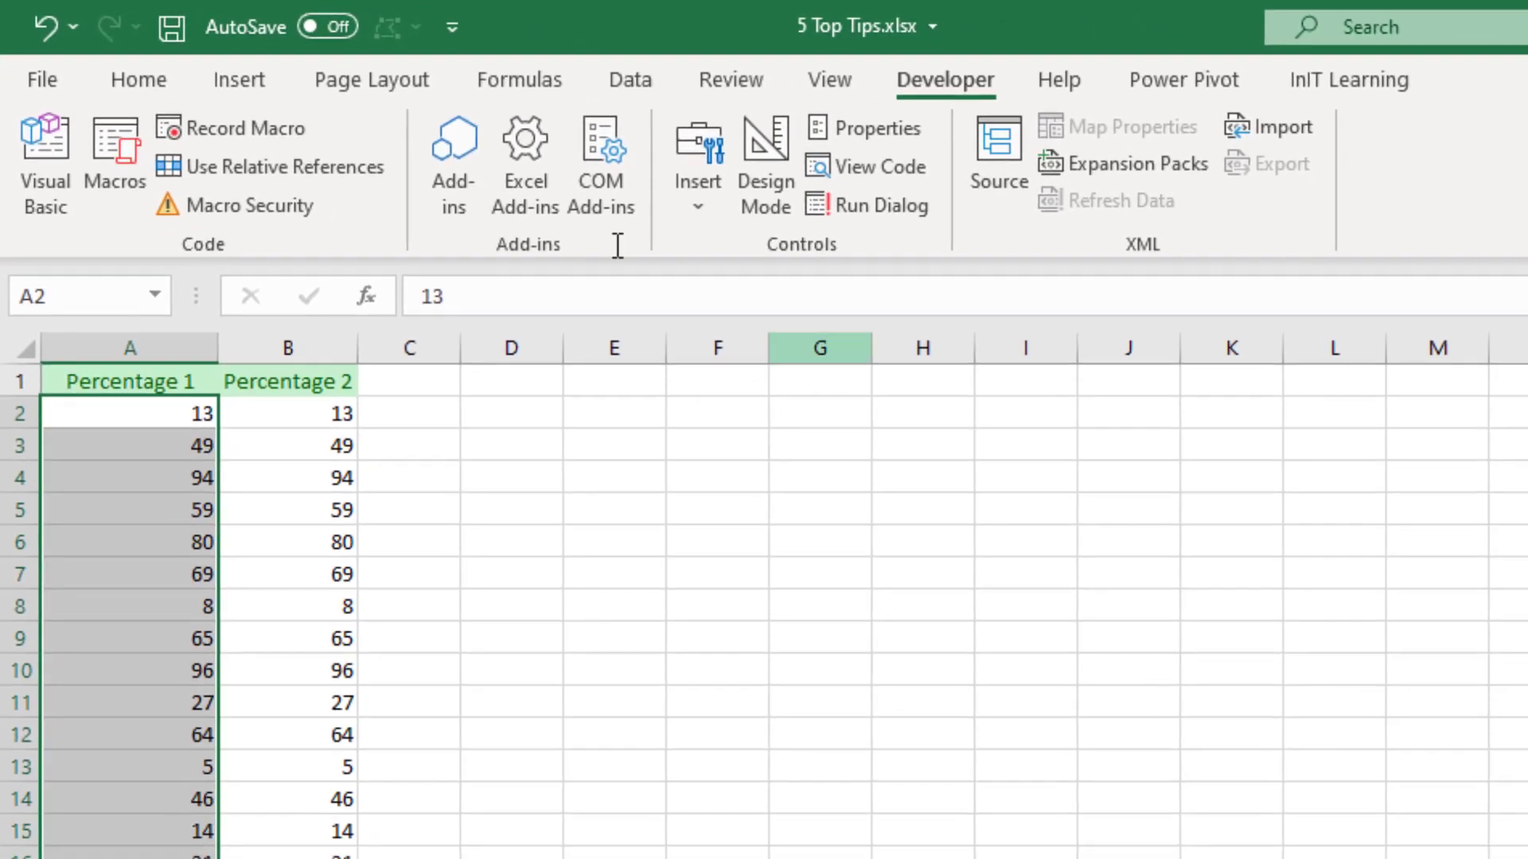
click(153, 88)
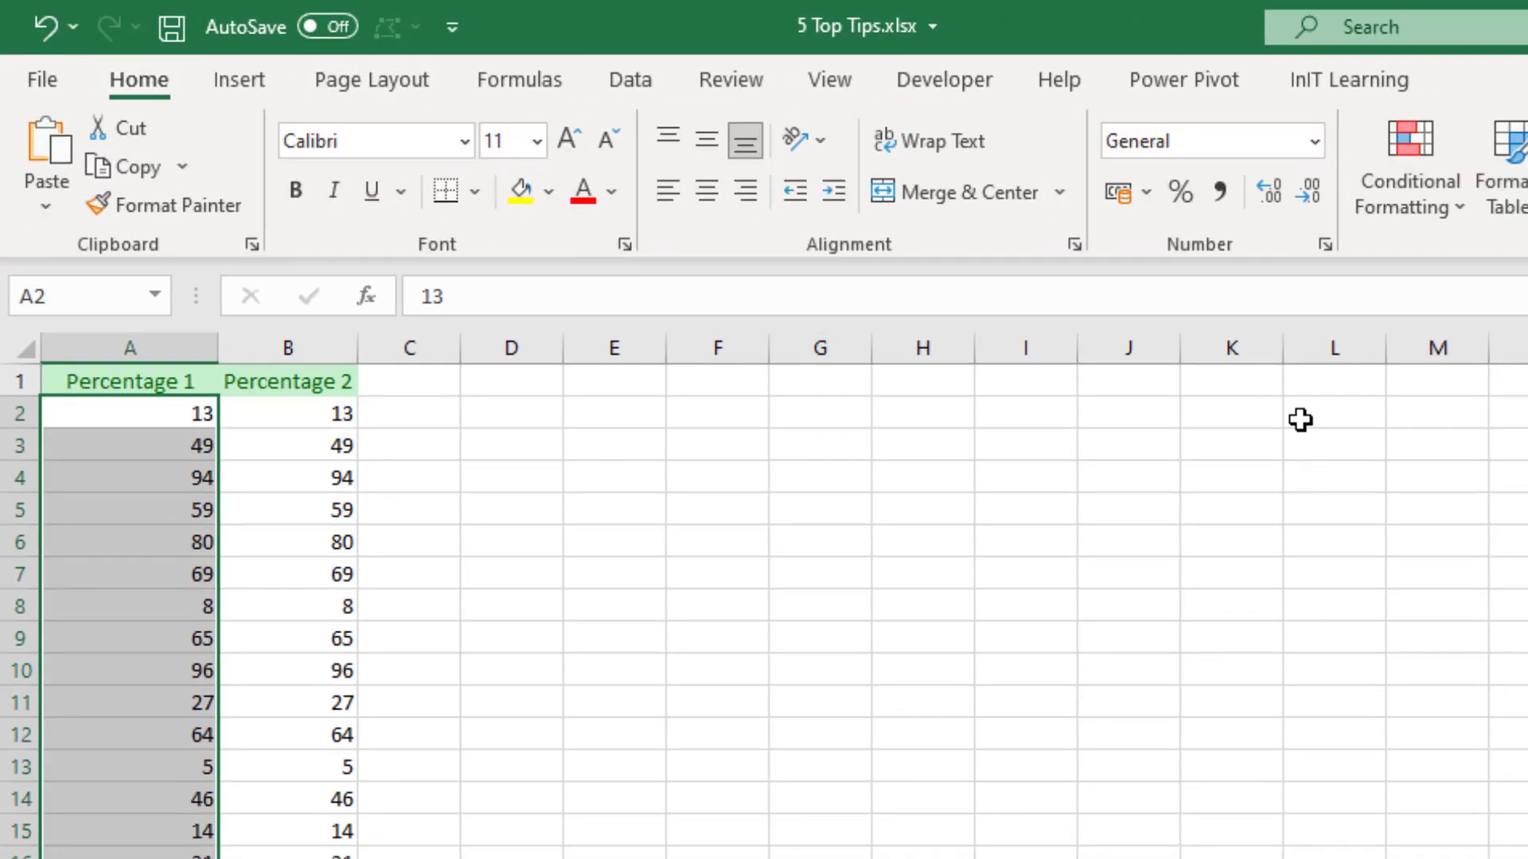
click(1180, 193)
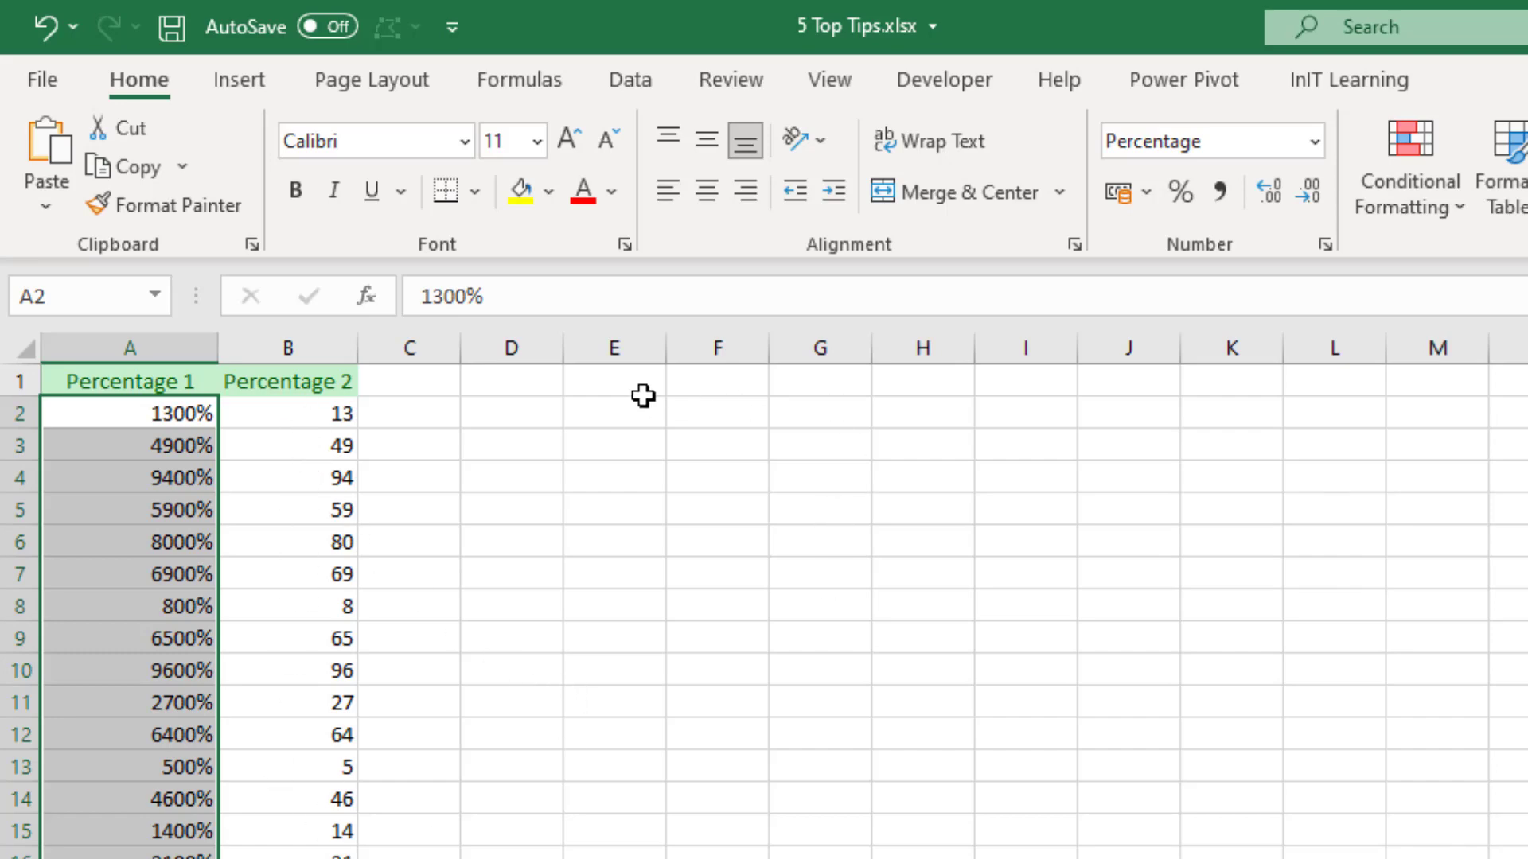
Enter 1% in the empty cell F2 and copy that cell
click(701, 415)
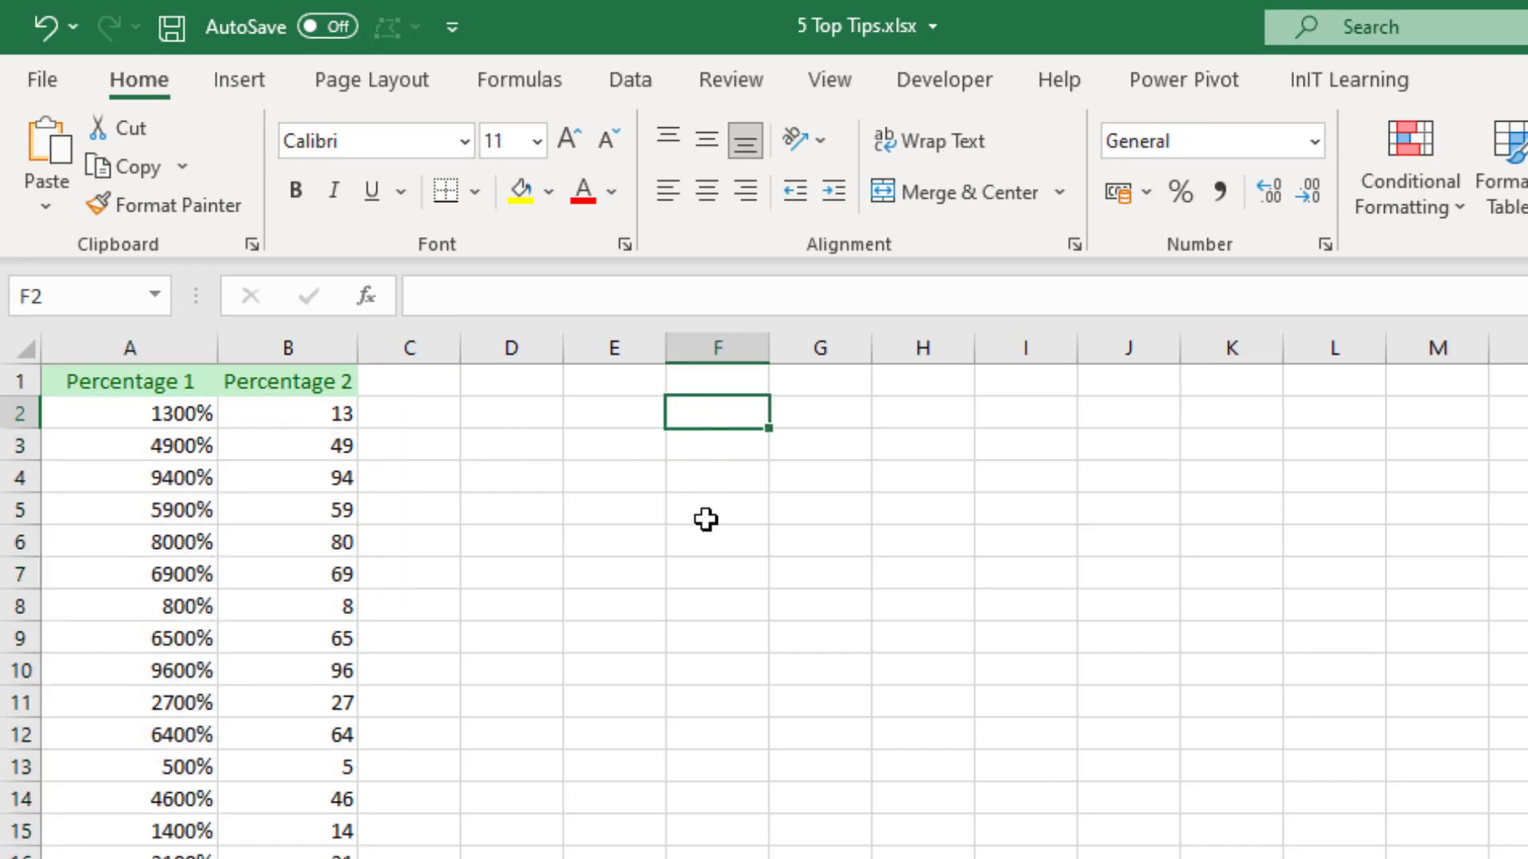
text(1)
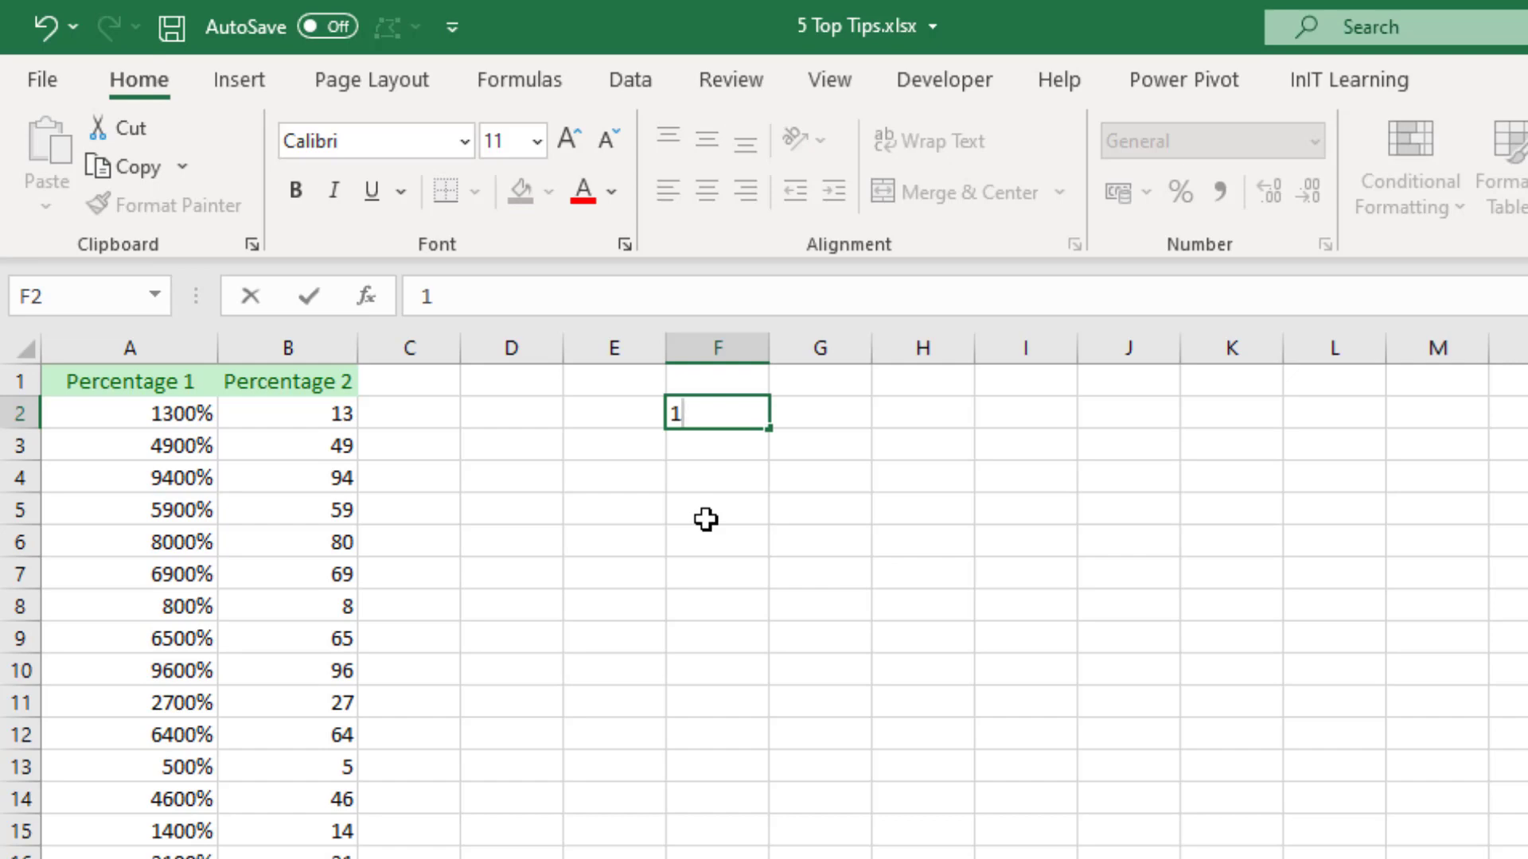
text(%)
key(Return)
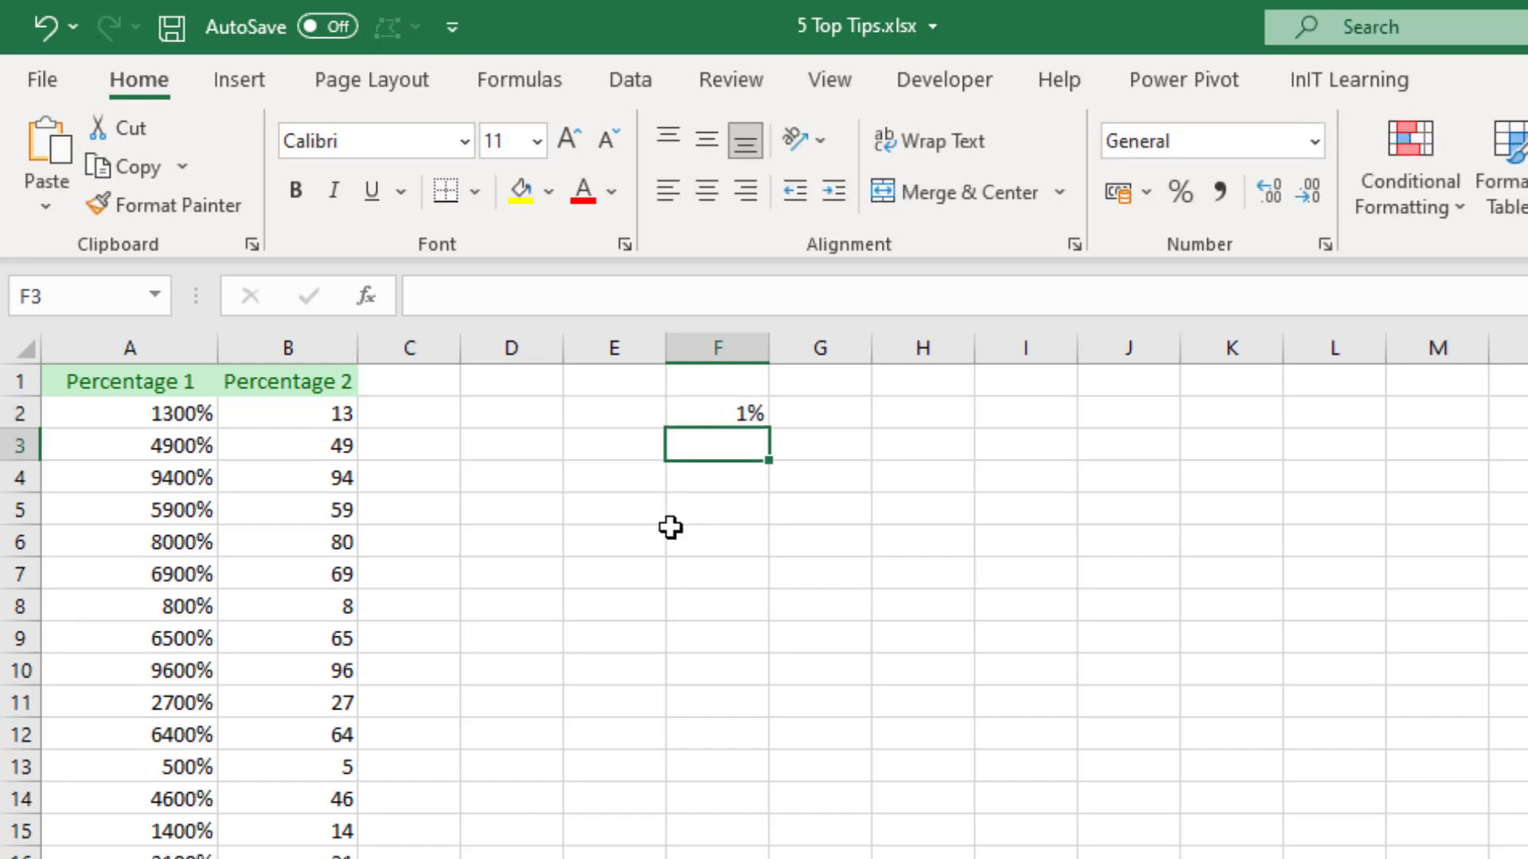
click(715, 408)
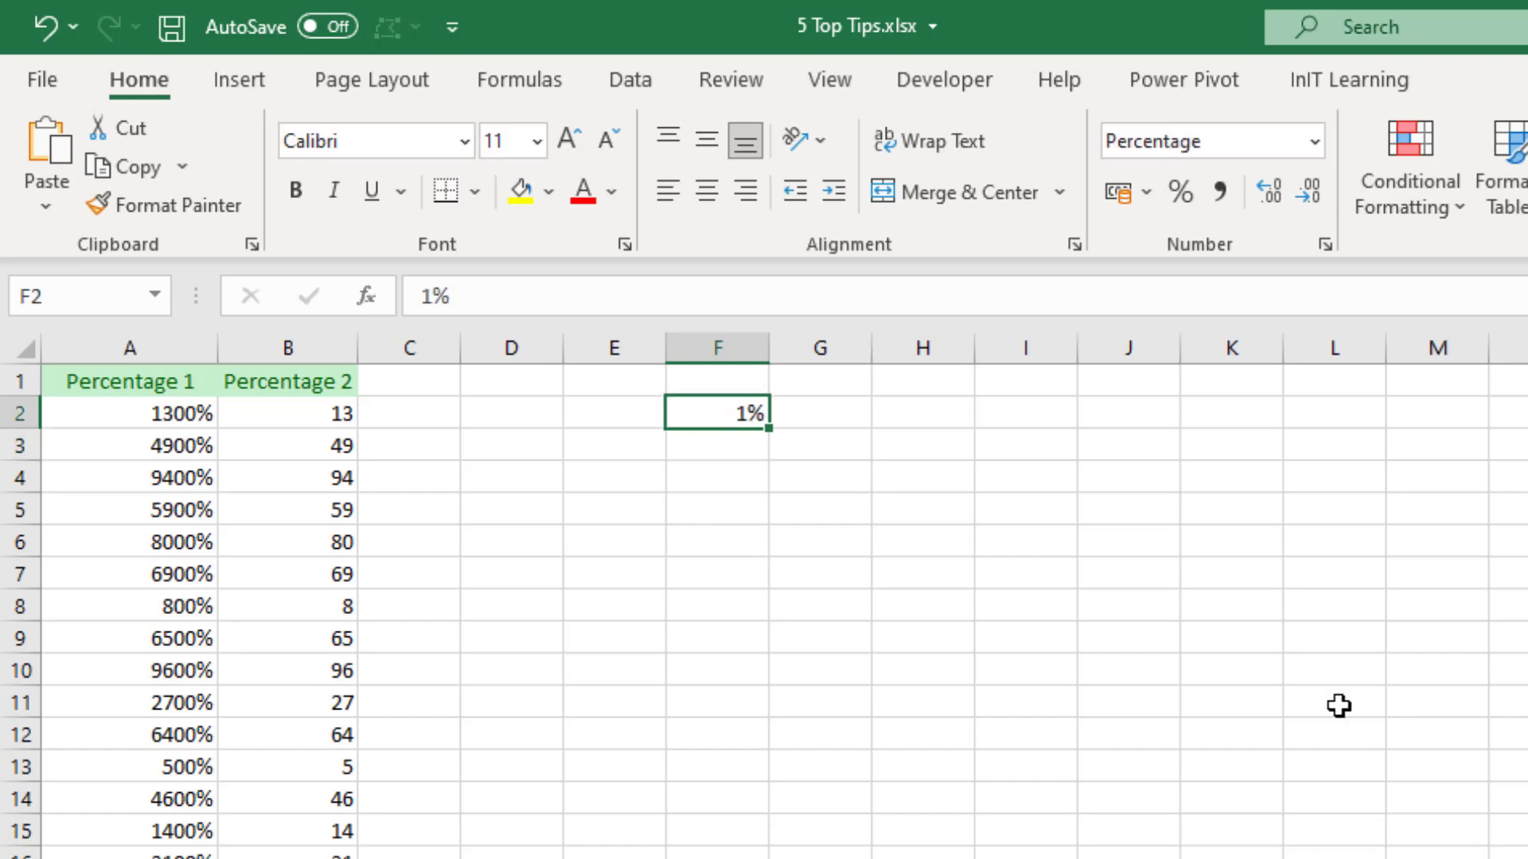
key(ctrl+c)
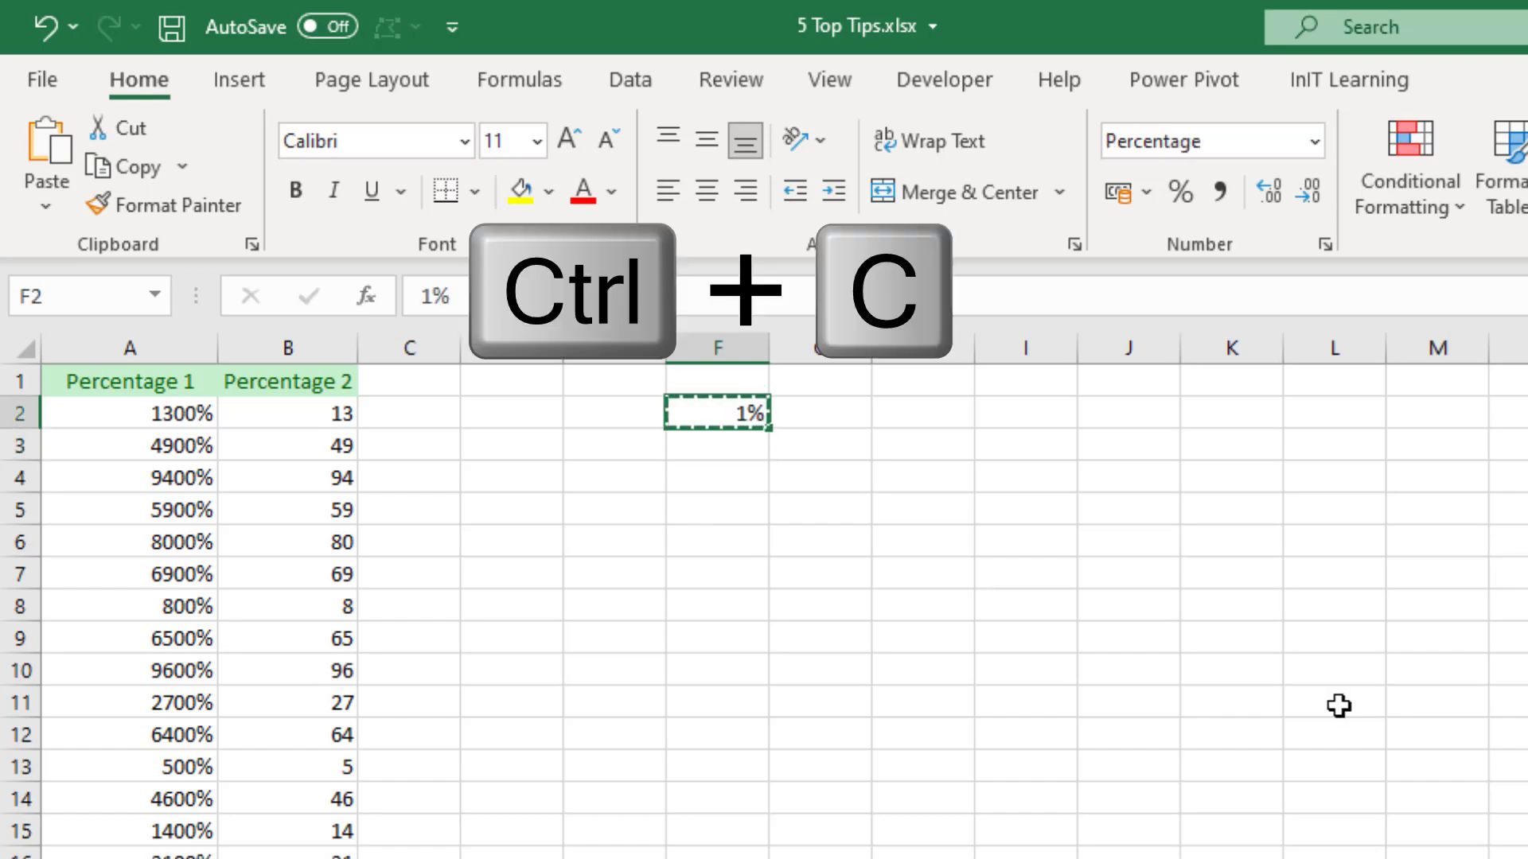
Paste Special the copied 1% onto the Percentage 2 values in column B, pasting All with the Multiply operation
drag(313, 412, 317, 858)
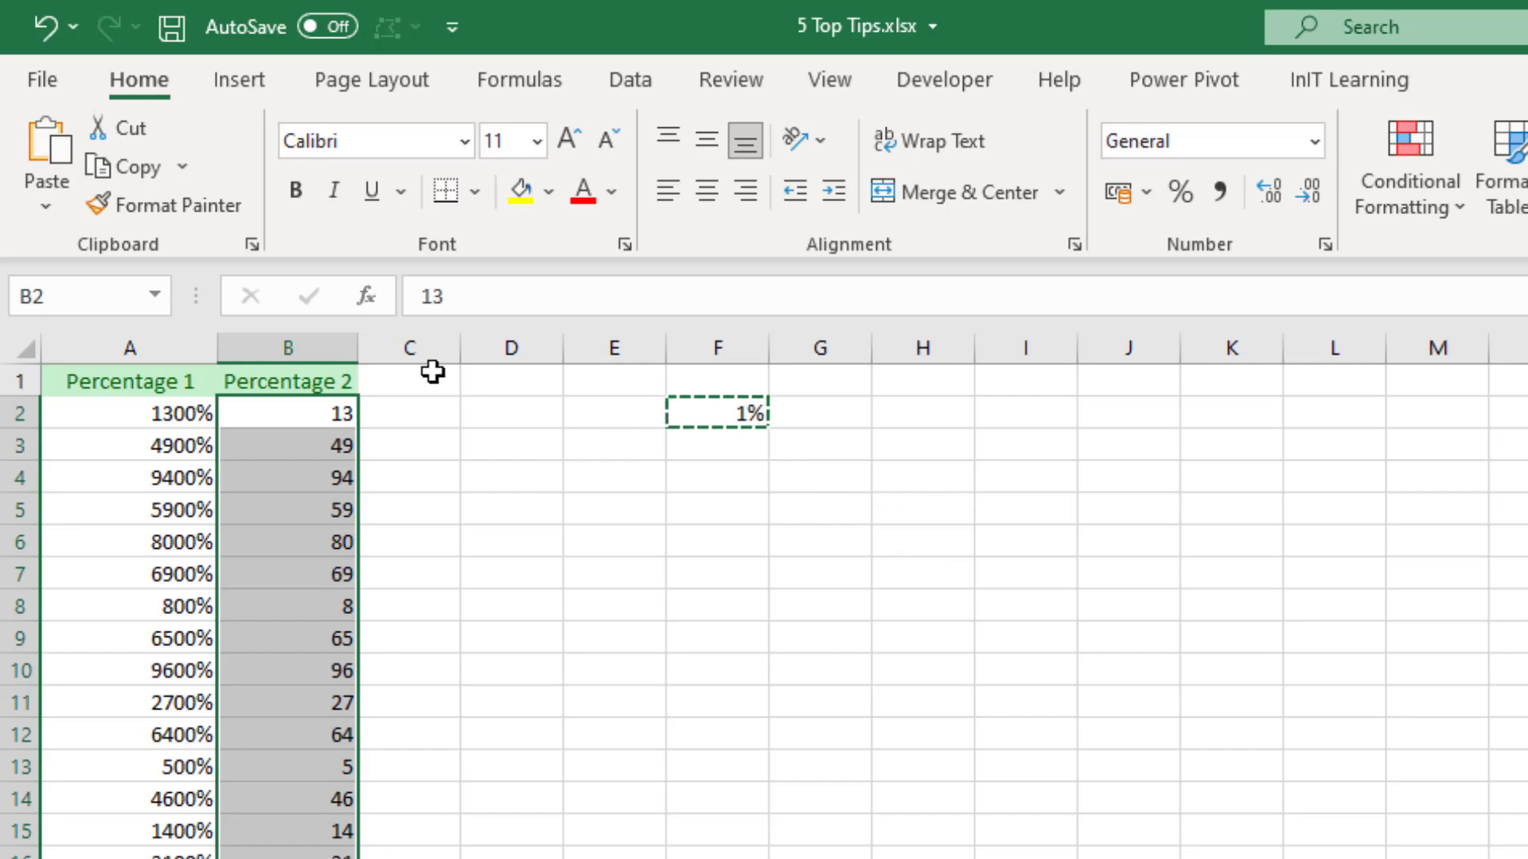
click(42, 204)
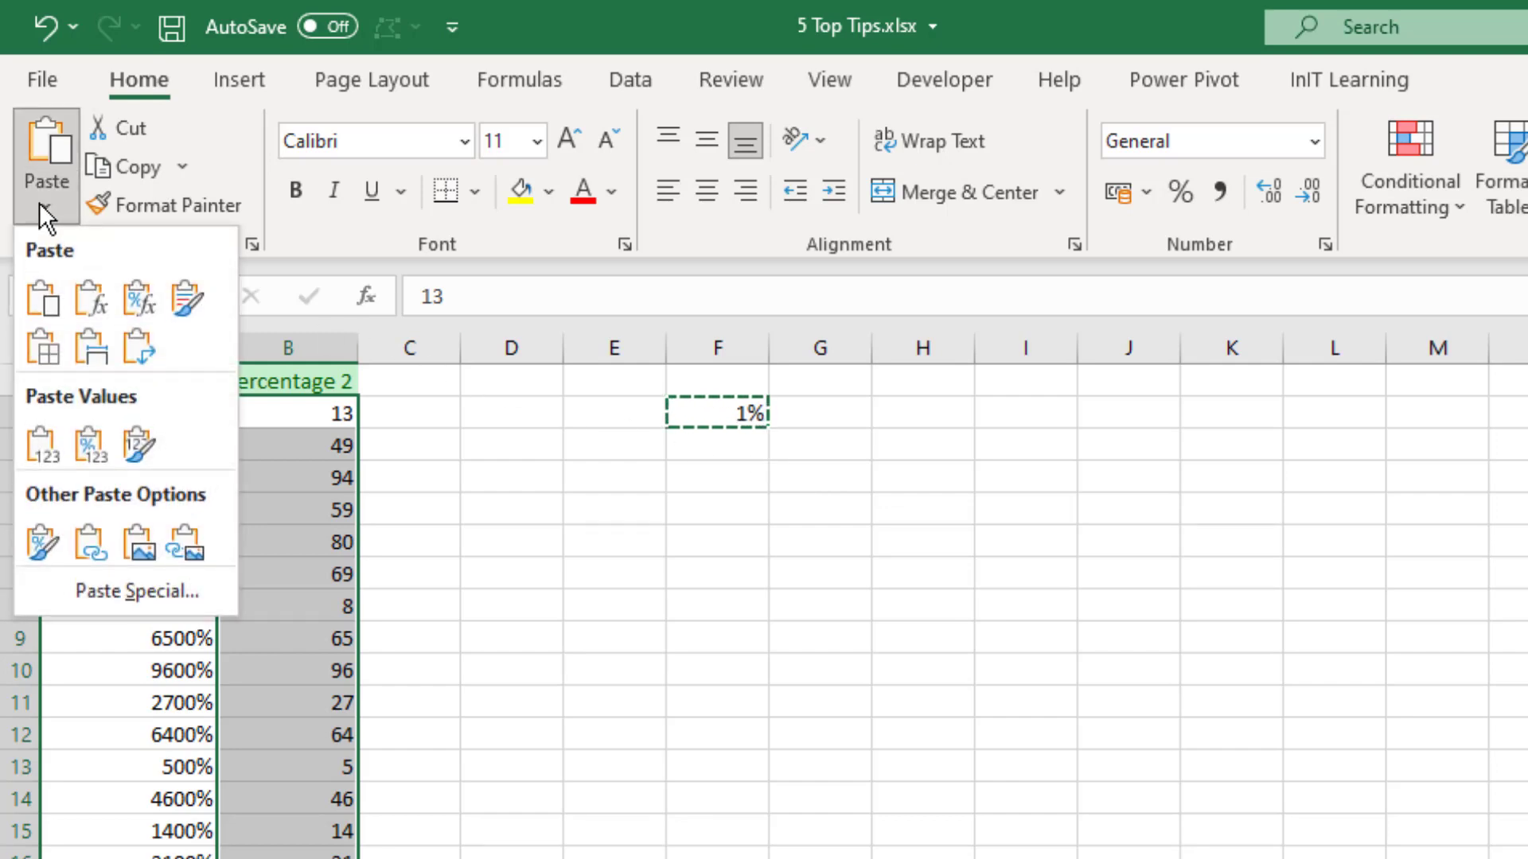
click(158, 590)
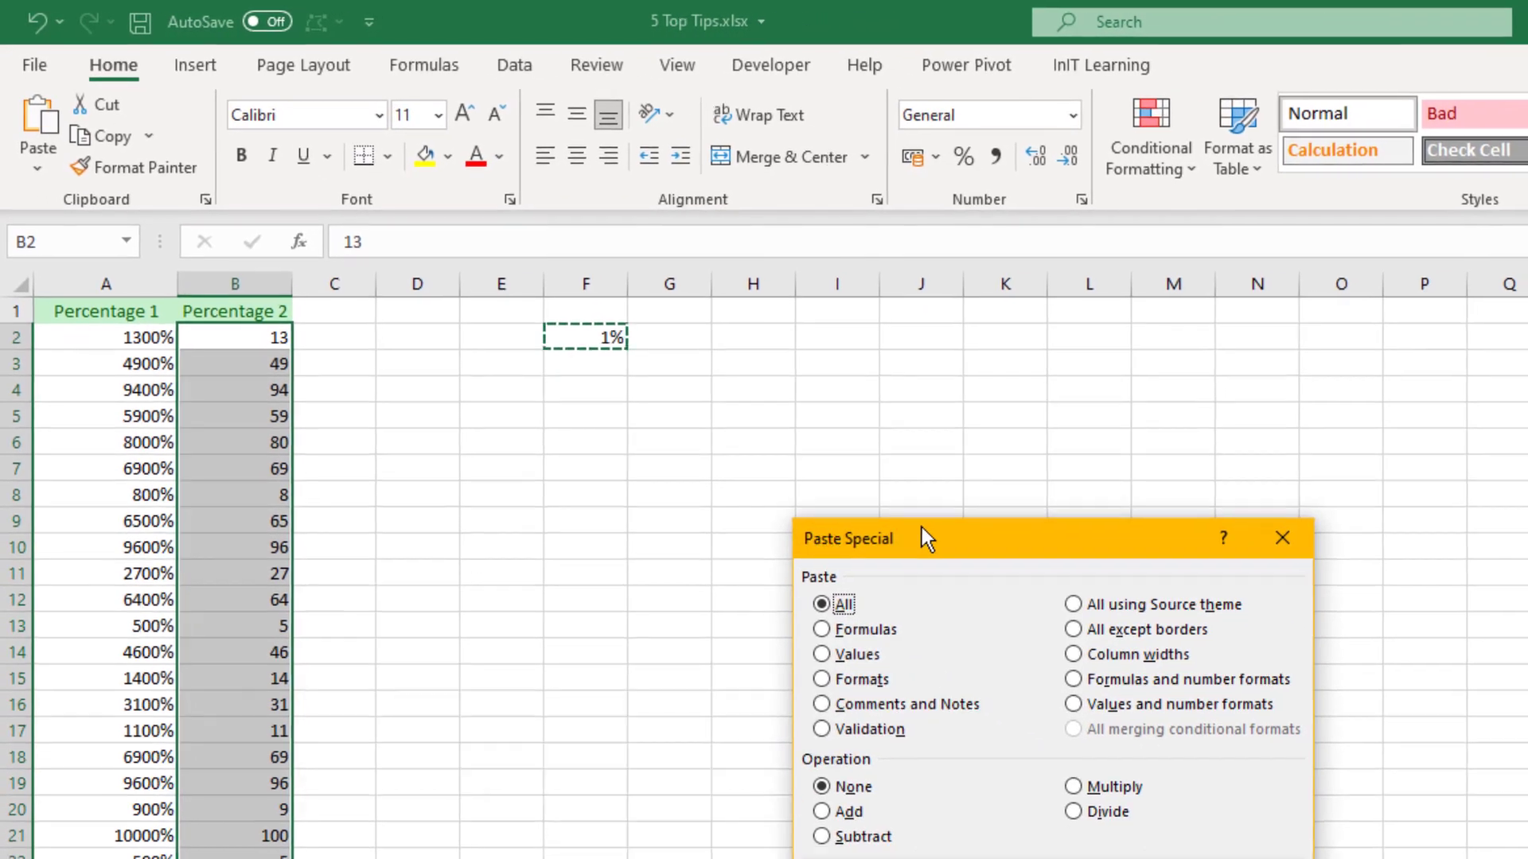
drag(1139, 656, 549, 457)
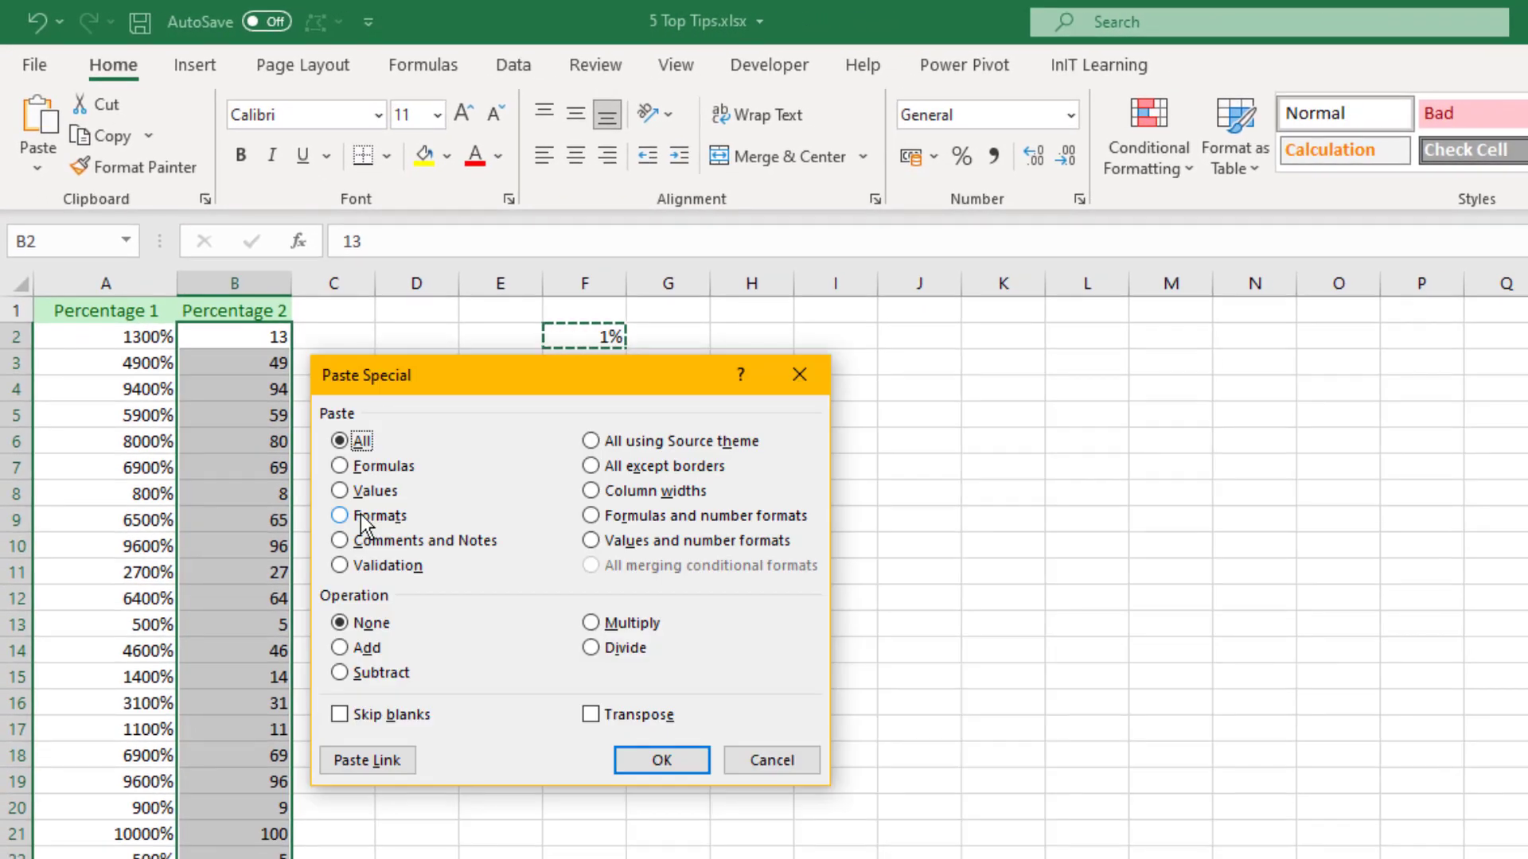
click(592, 625)
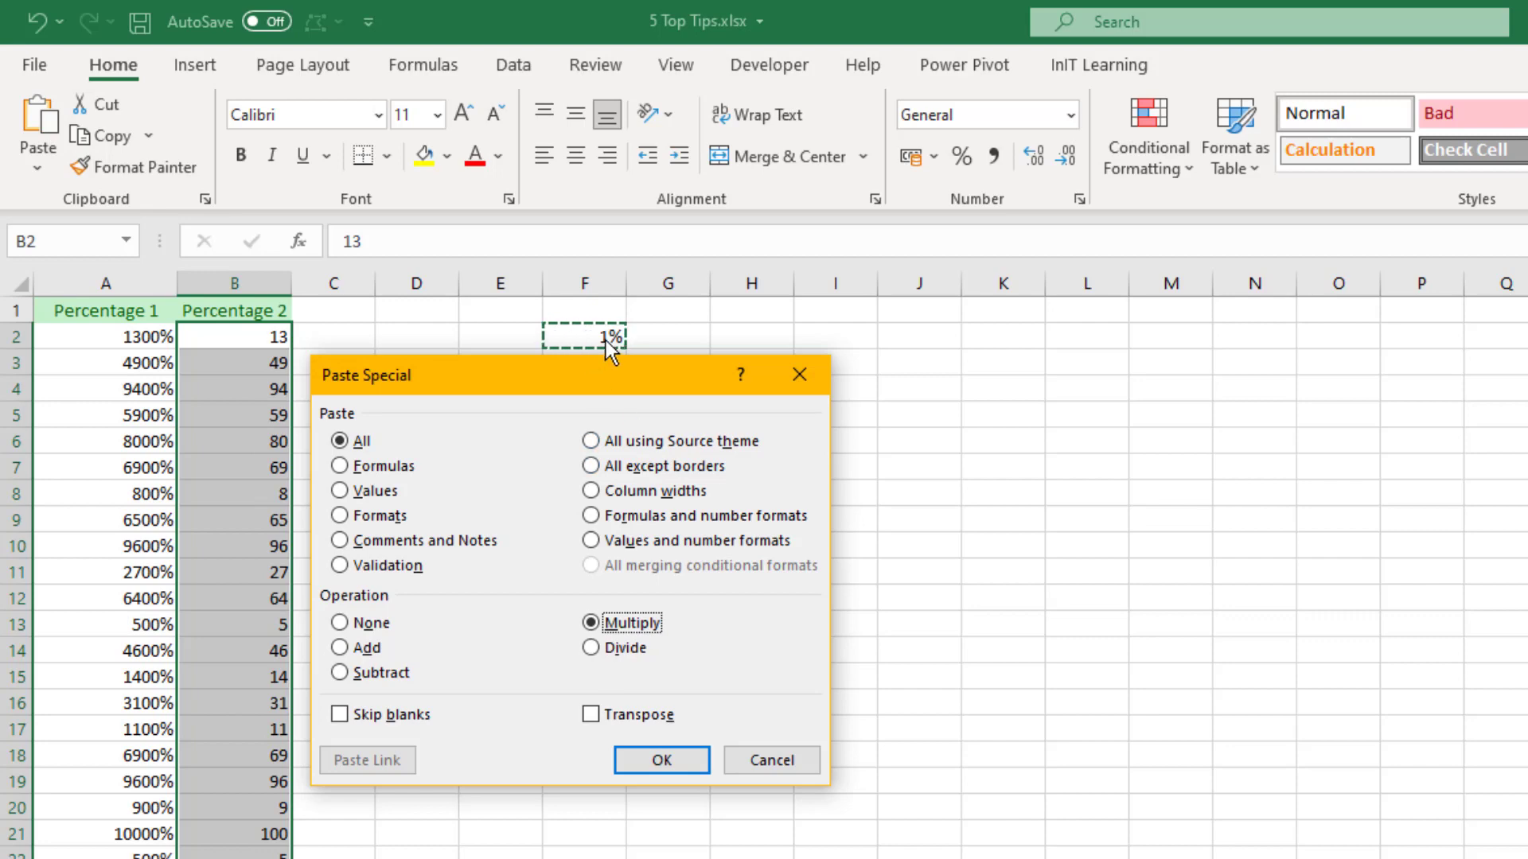
click(663, 769)
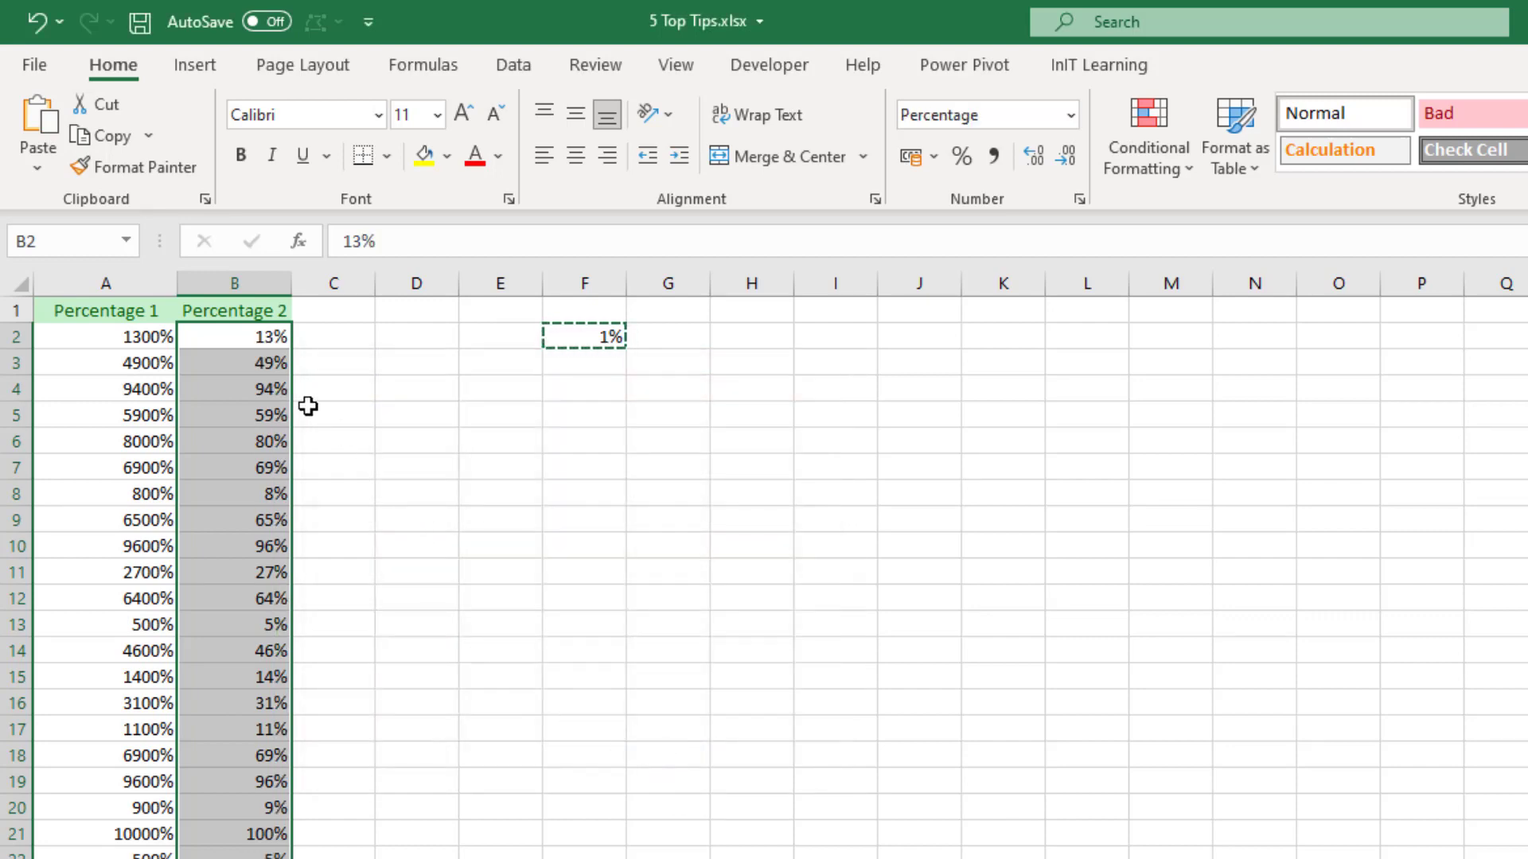
click(316, 401)
click(257, 332)
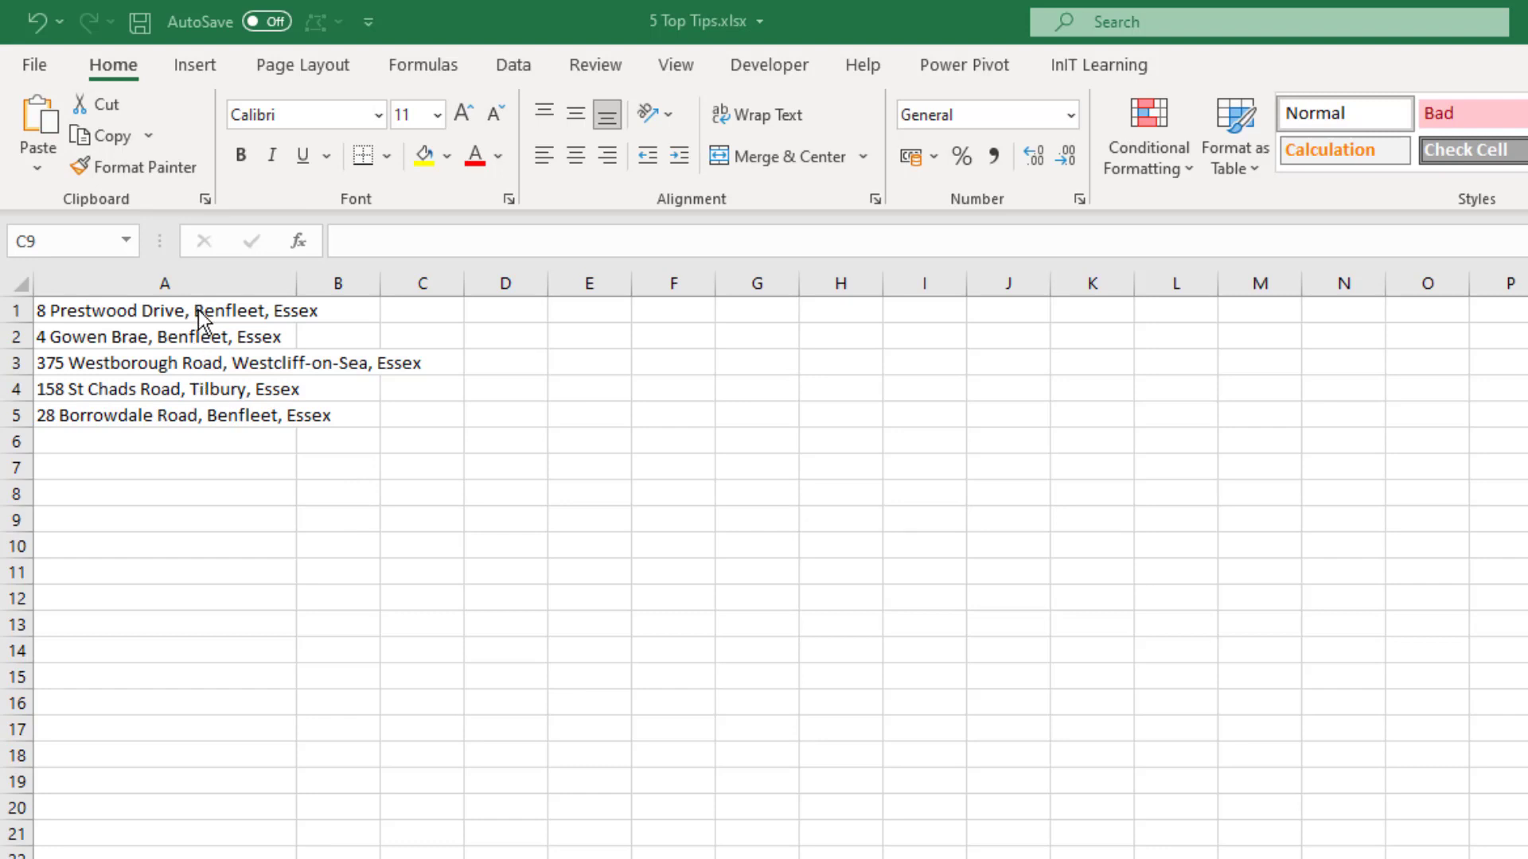
Replace every comma in the column A addresses with a line break using Find and Replace
click(195, 283)
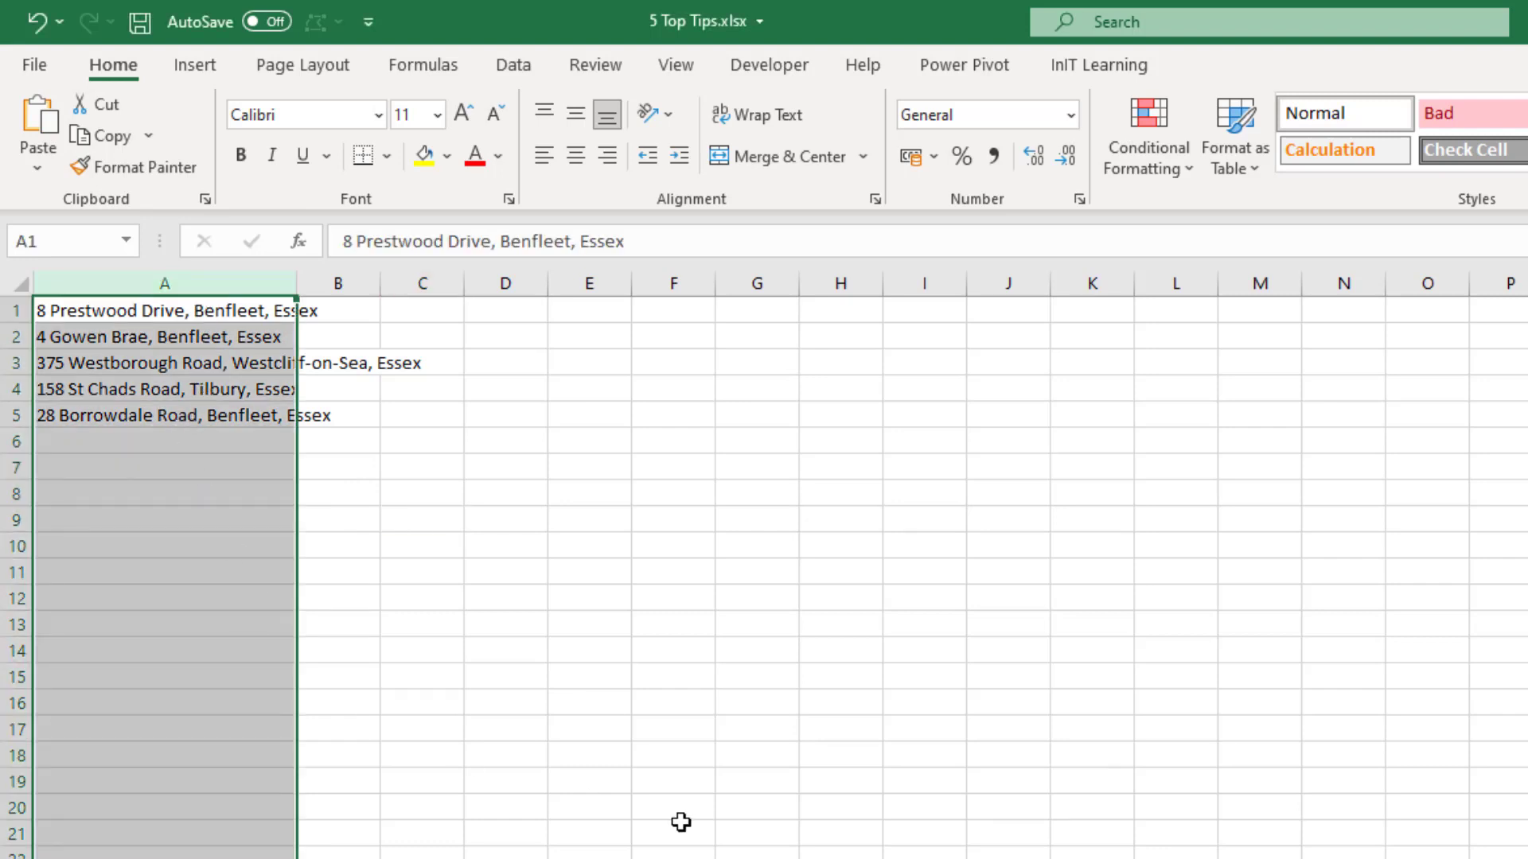
key(ctrl+h)
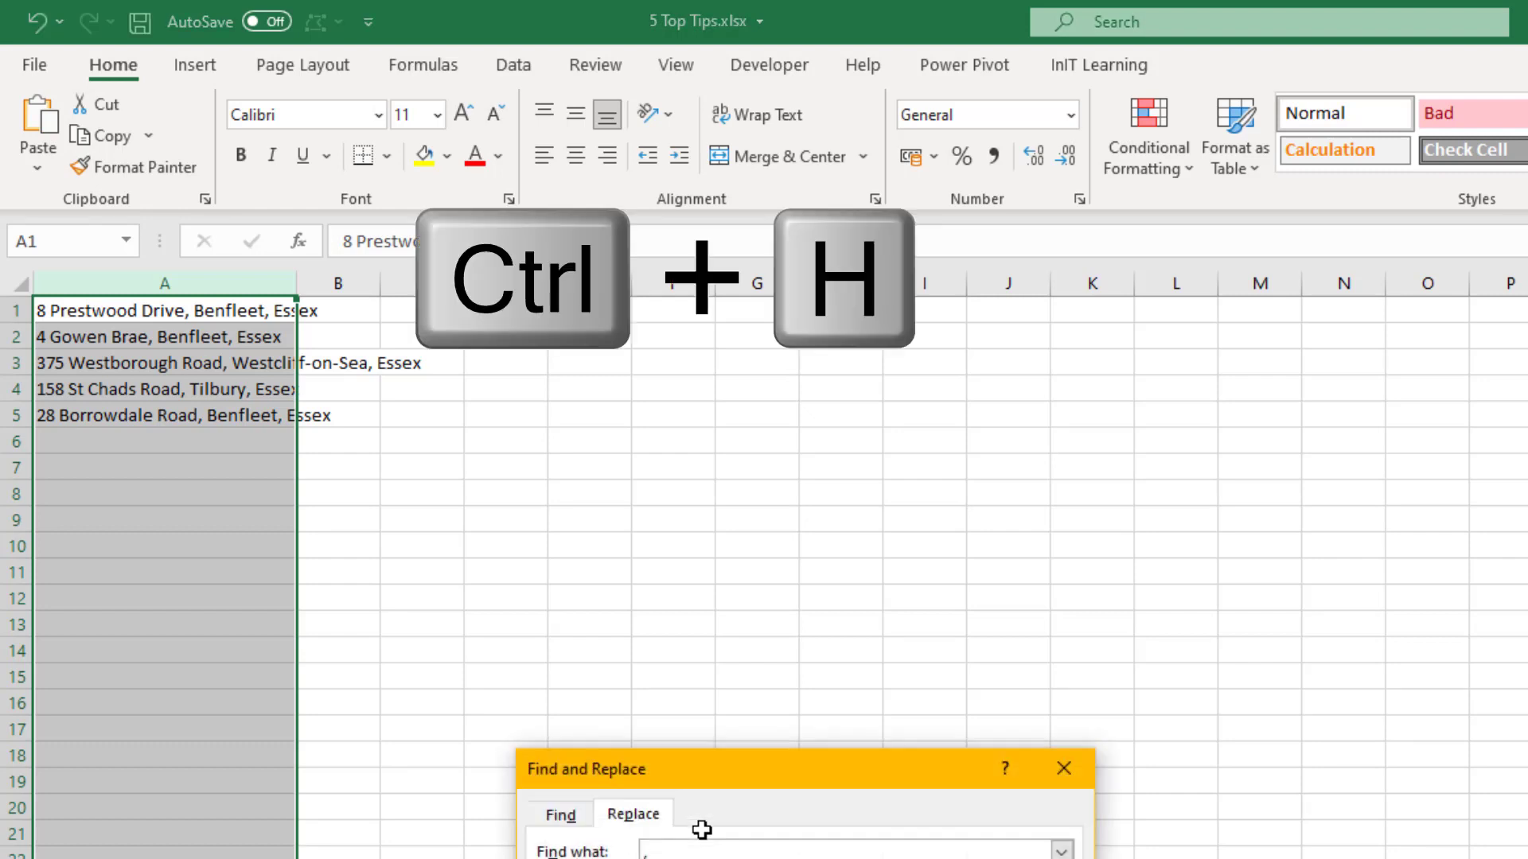
drag(768, 775, 562, 461)
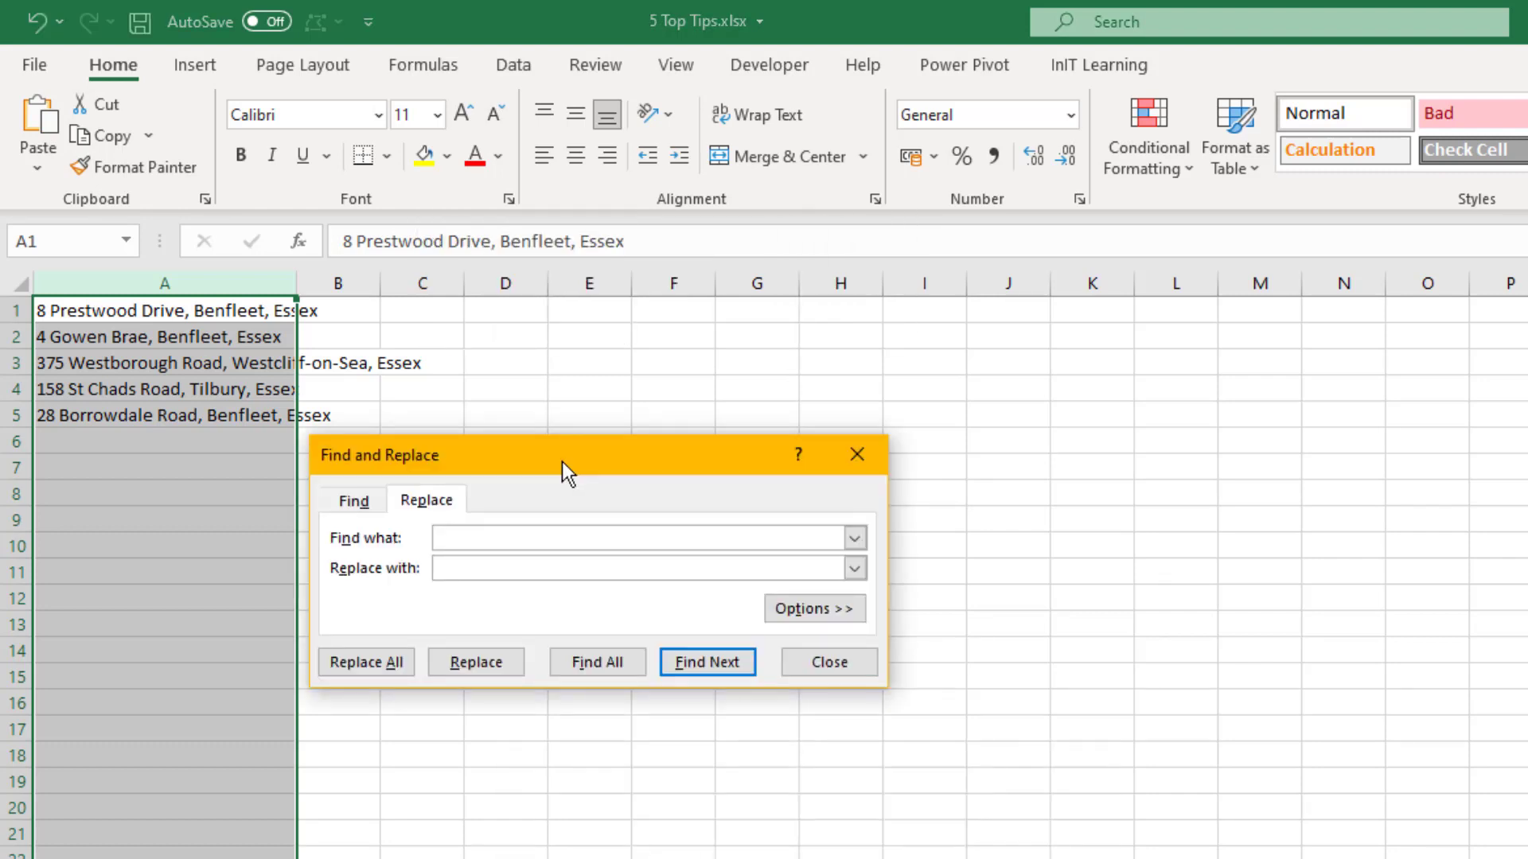
text(,)
click(495, 571)
key(ctrl+j)
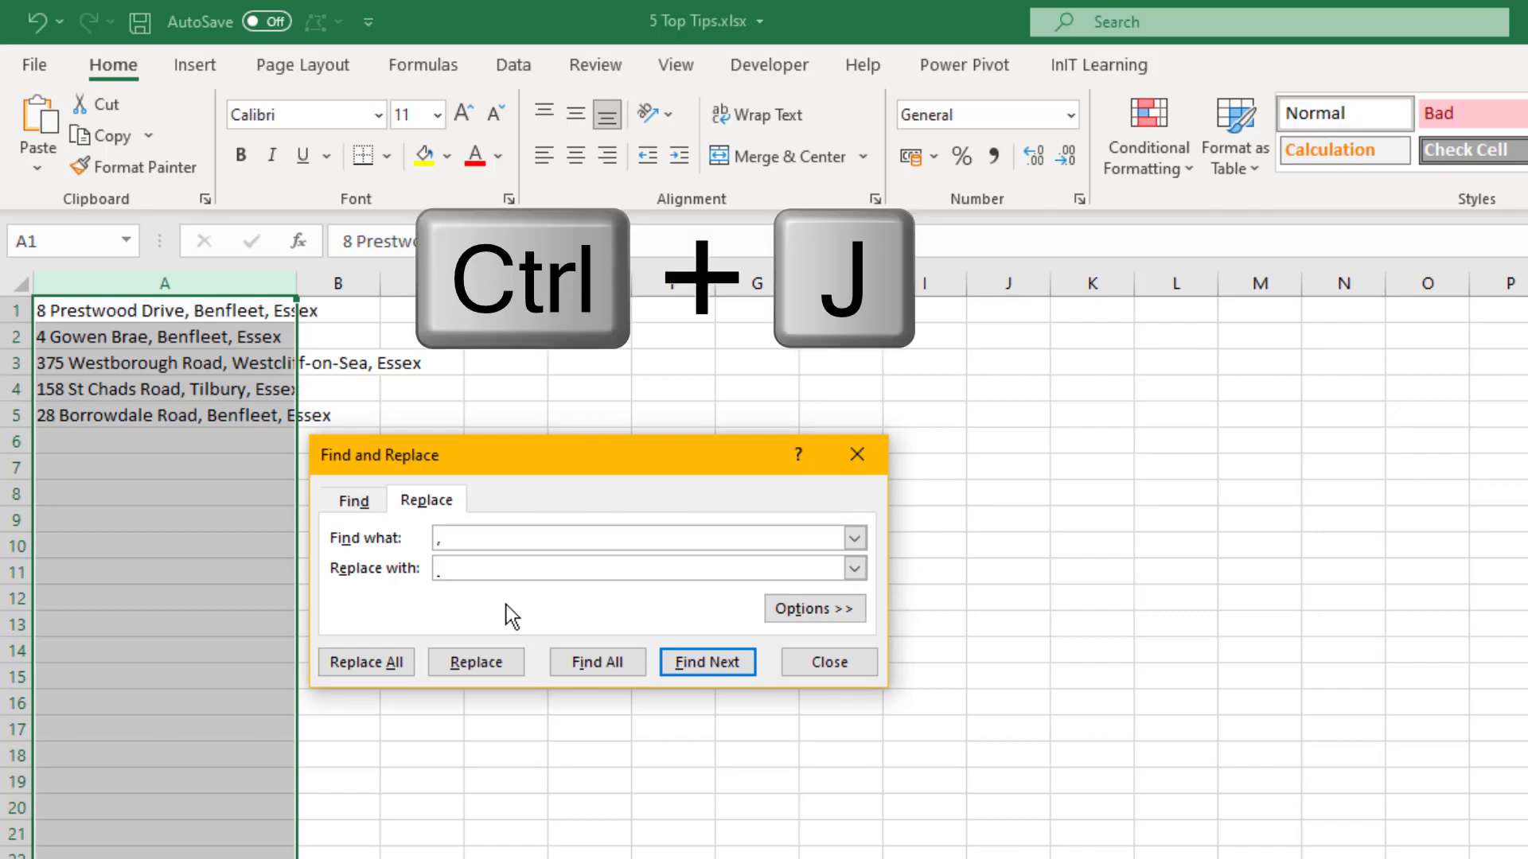
click(383, 668)
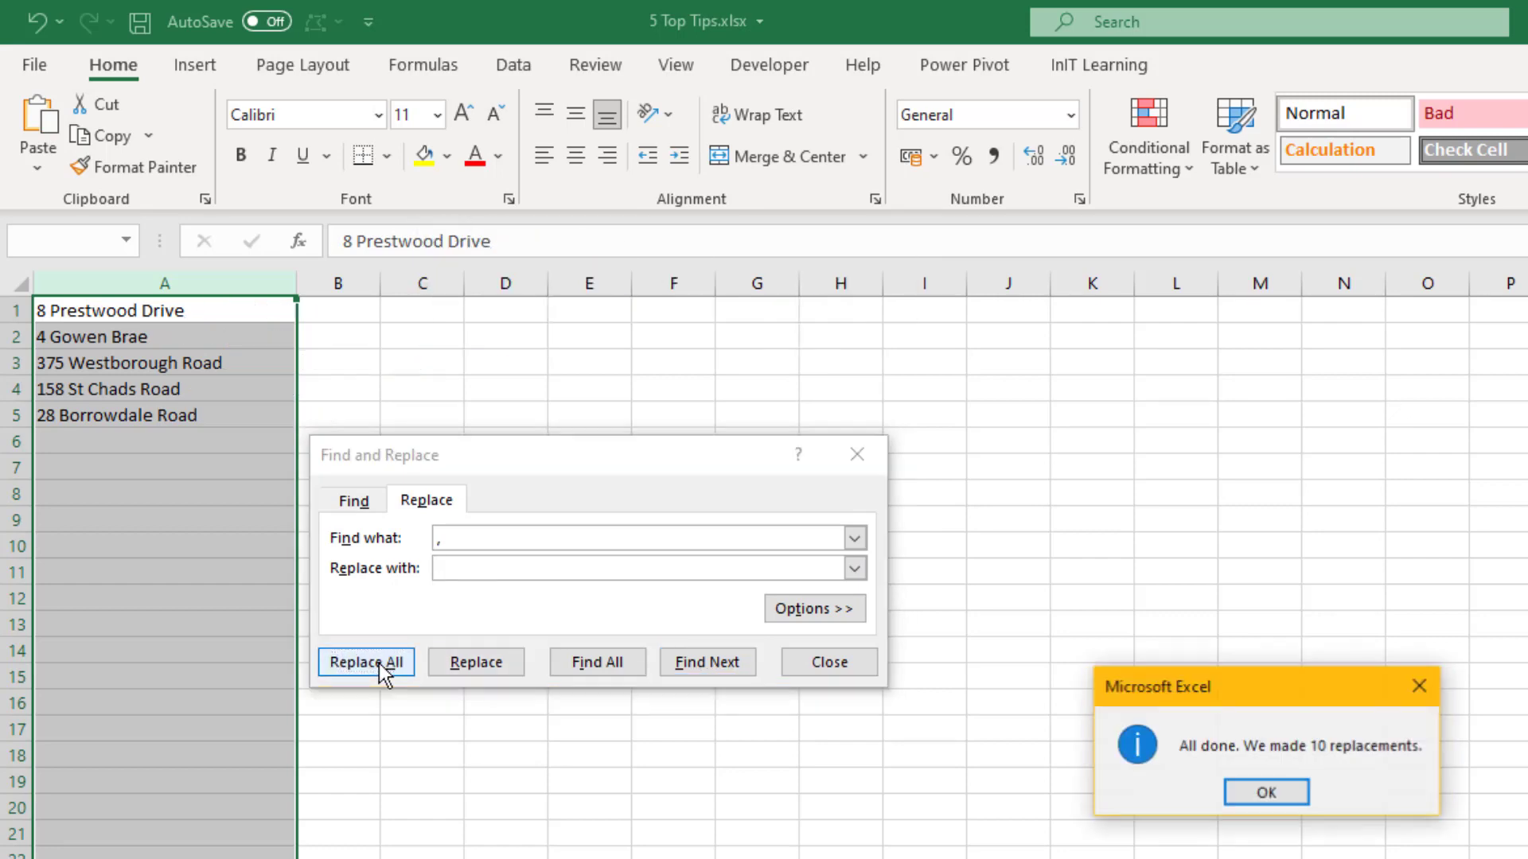
click(1269, 794)
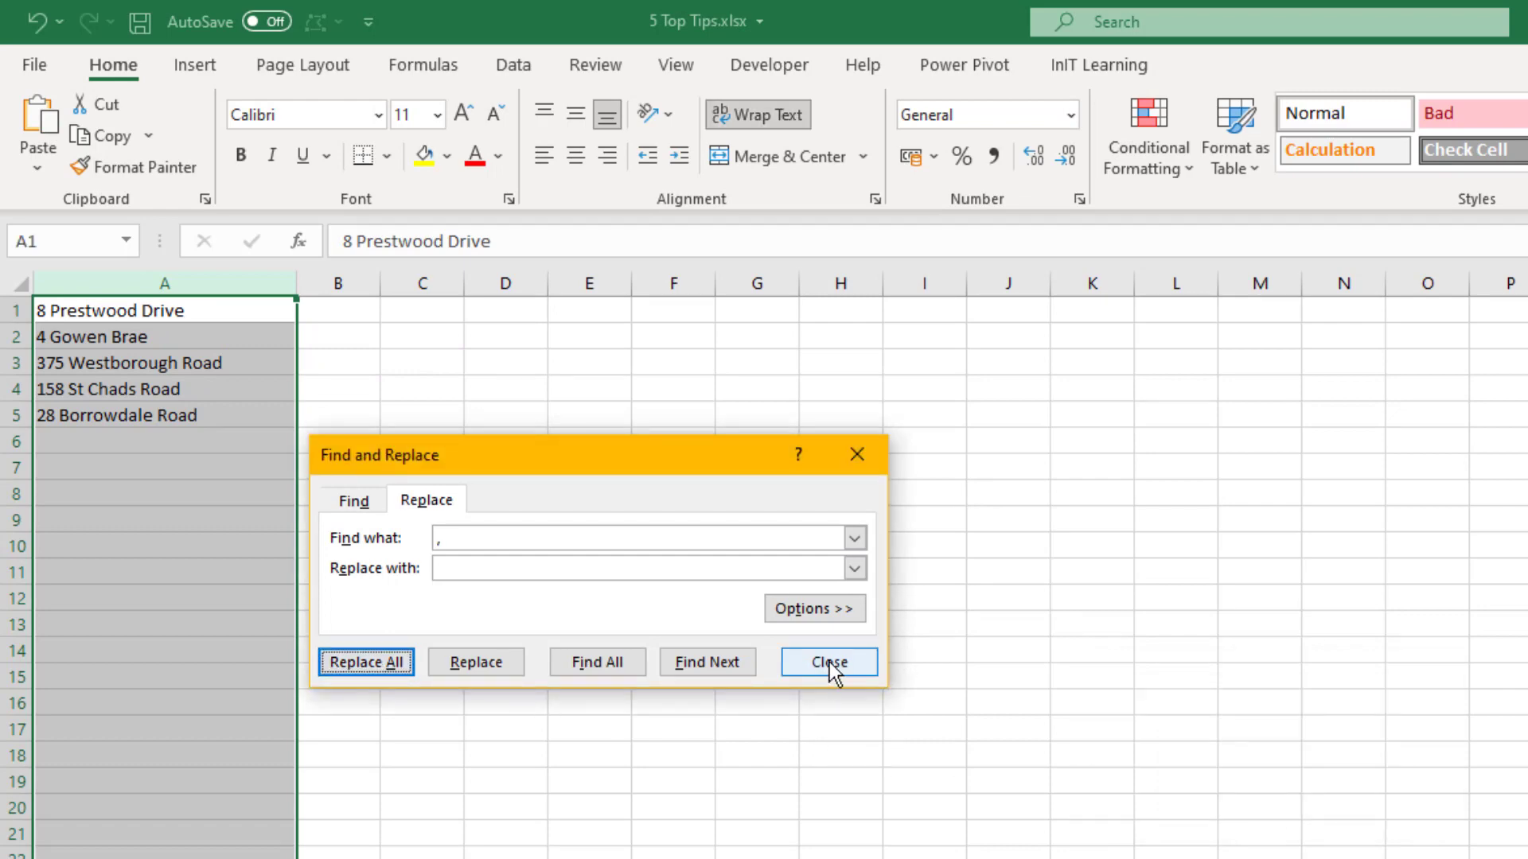
click(830, 665)
Auto-fit the height of rows 1 to 5 to their multi-line addresses
drag(16, 309, 16, 418)
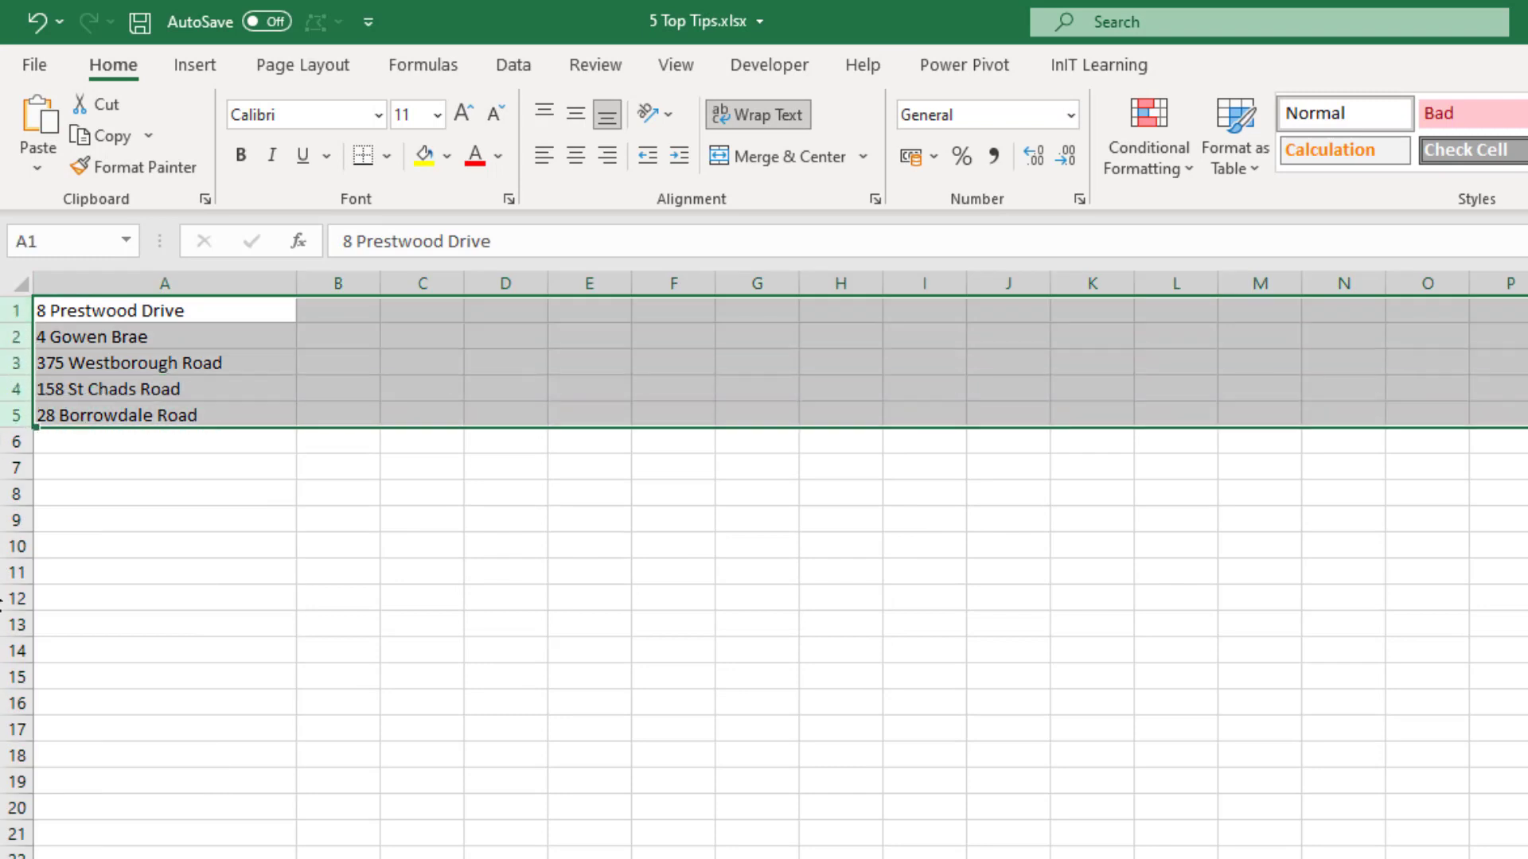
double_click(20, 402)
click(203, 739)
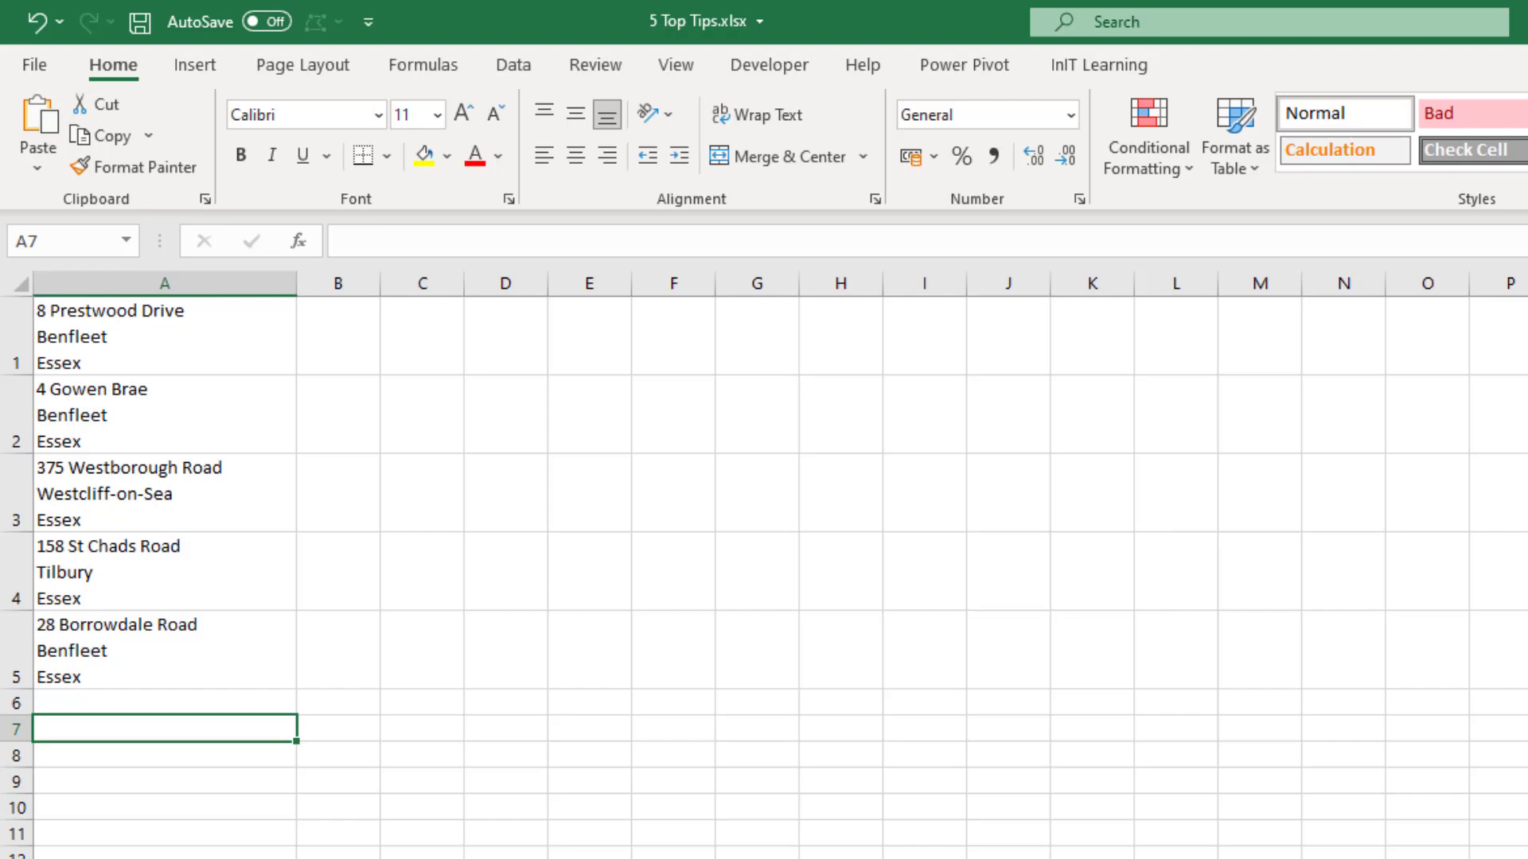
Switch to the daily sales worksheet and examine the Mon to Sun header cells in row 1
key(ctrl+Page_Down)
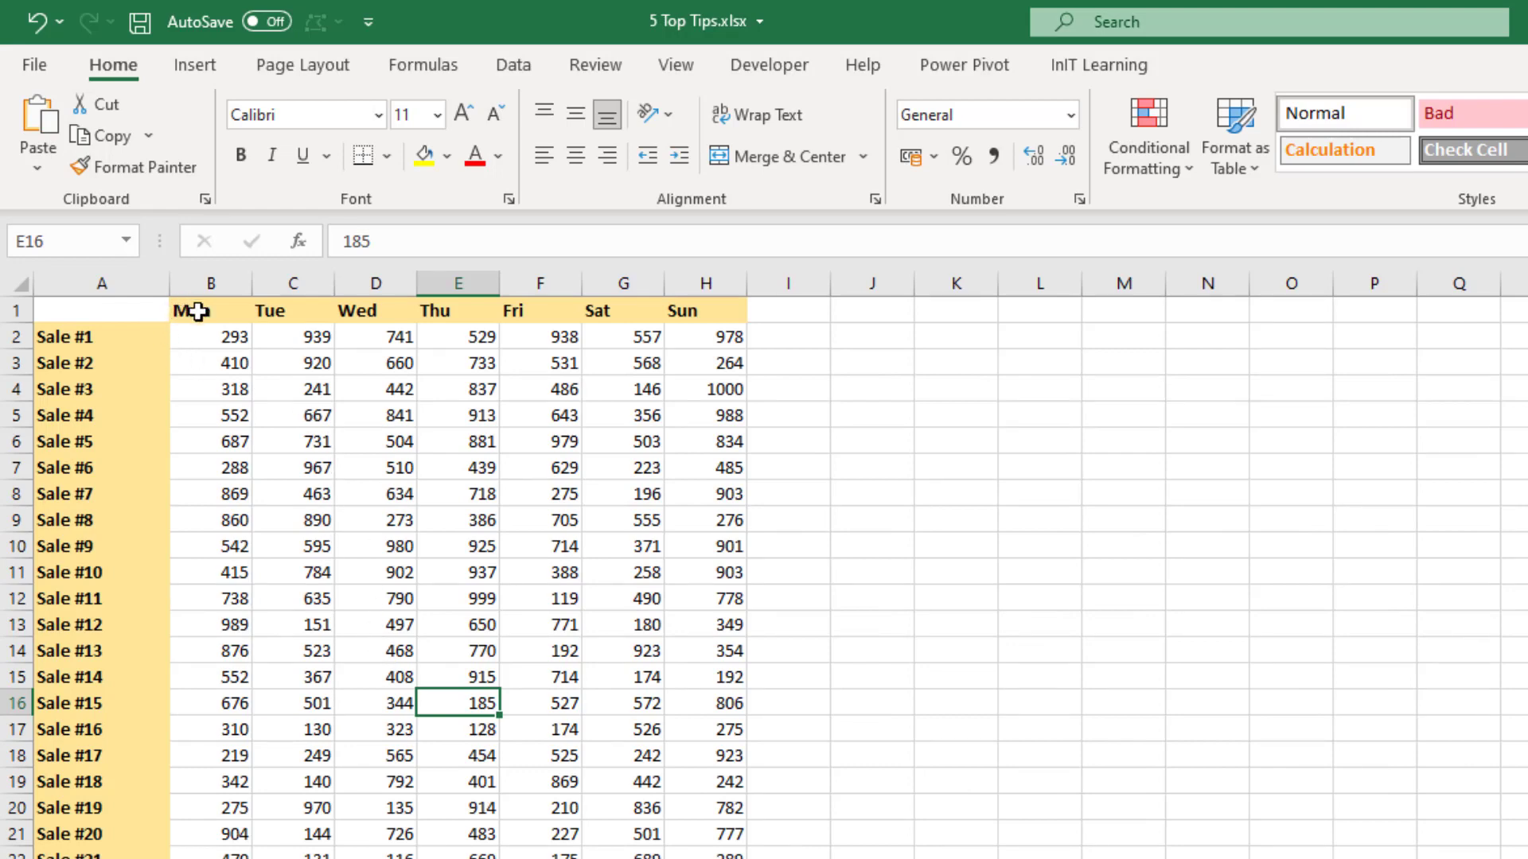
drag(192, 311, 702, 309)
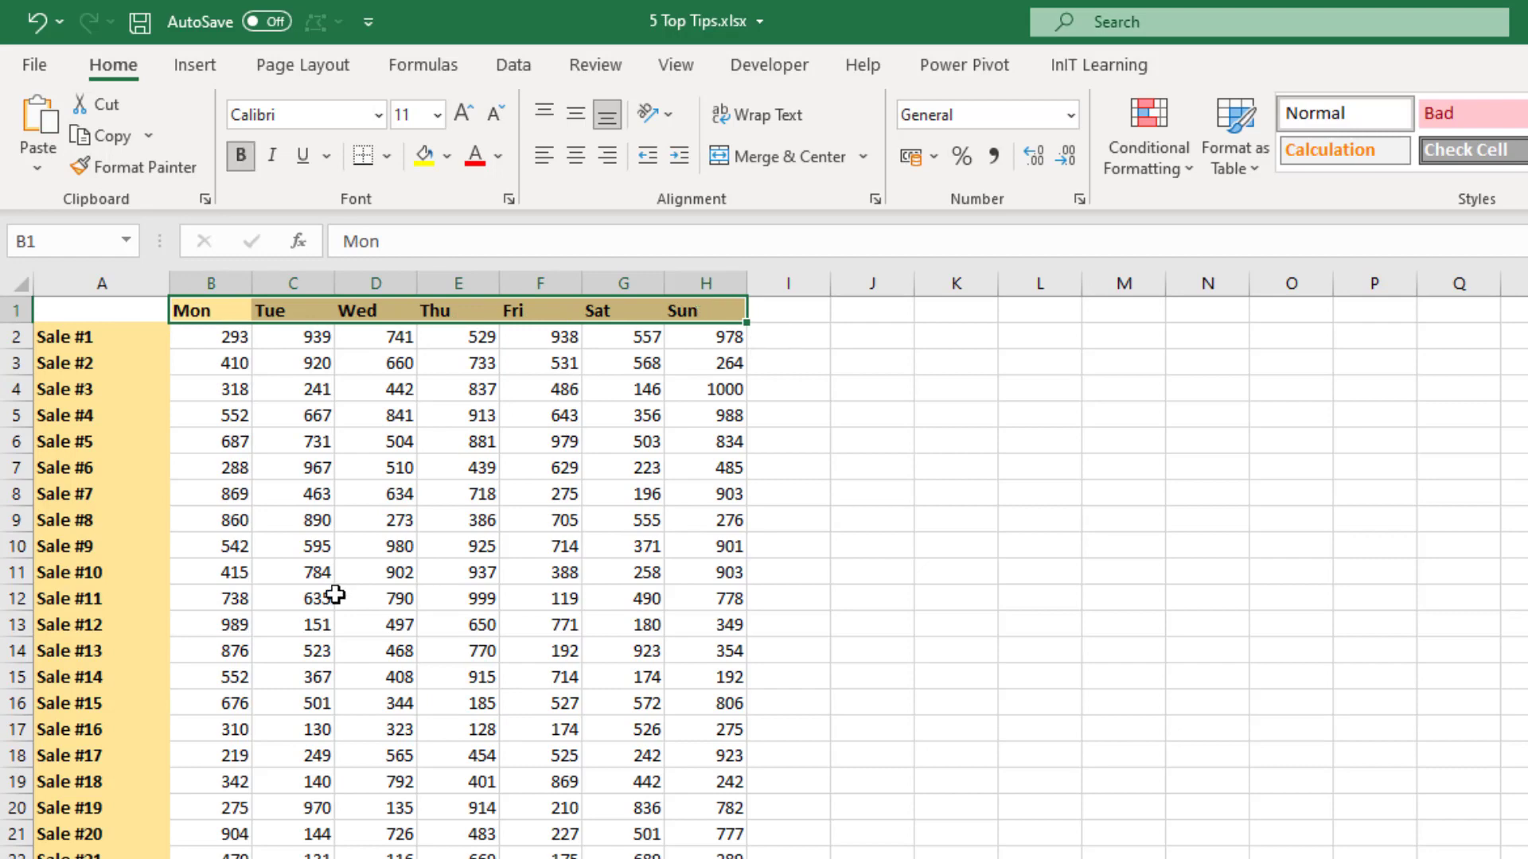
click(464, 391)
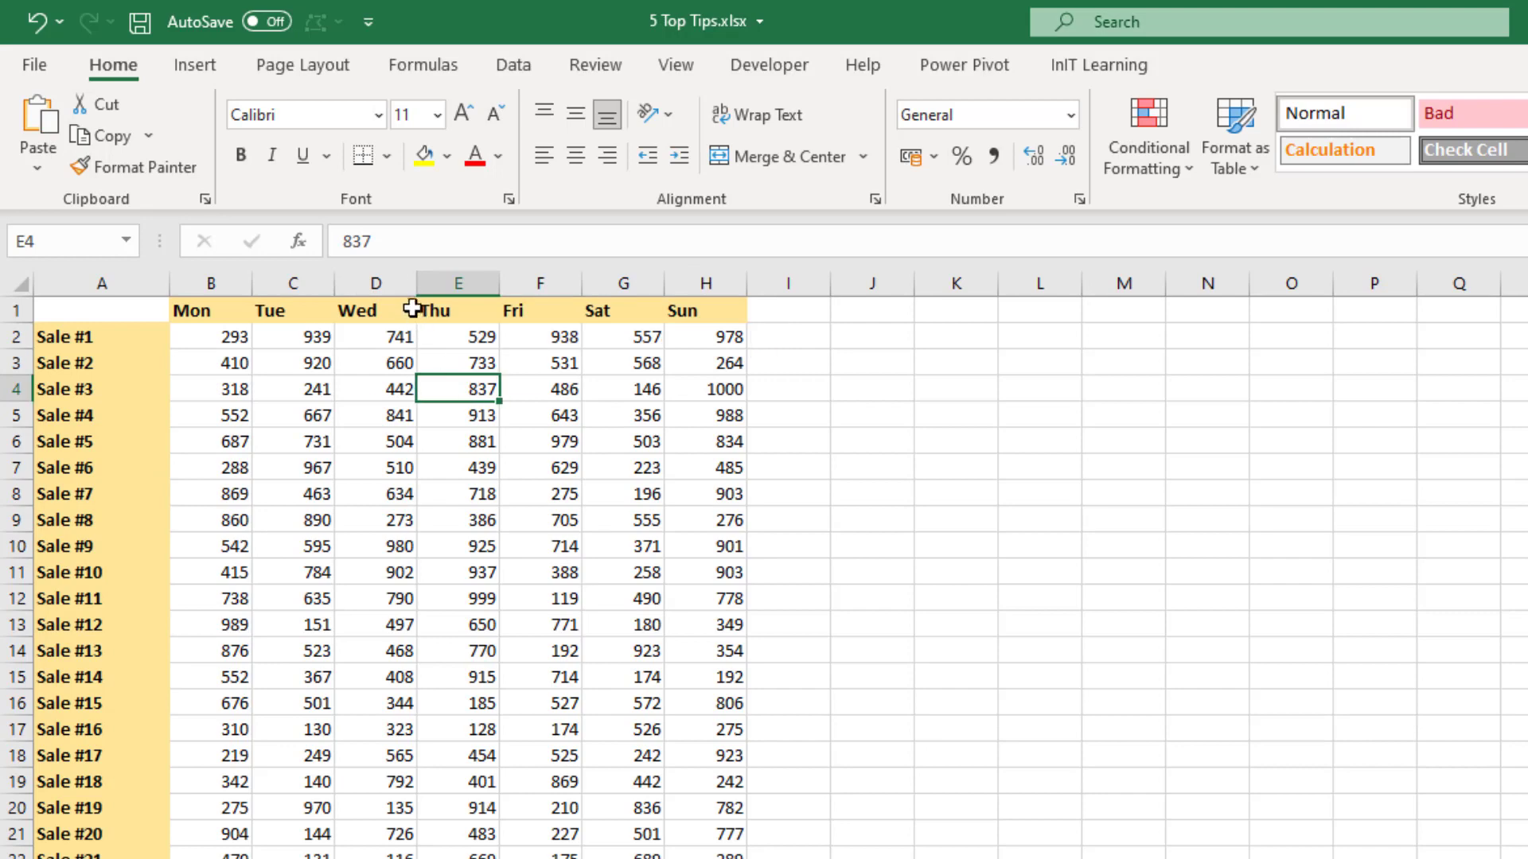
Try to set the print titles to repeat row $1:$1 at the top and column $A:$A at the left of each page
click(331, 67)
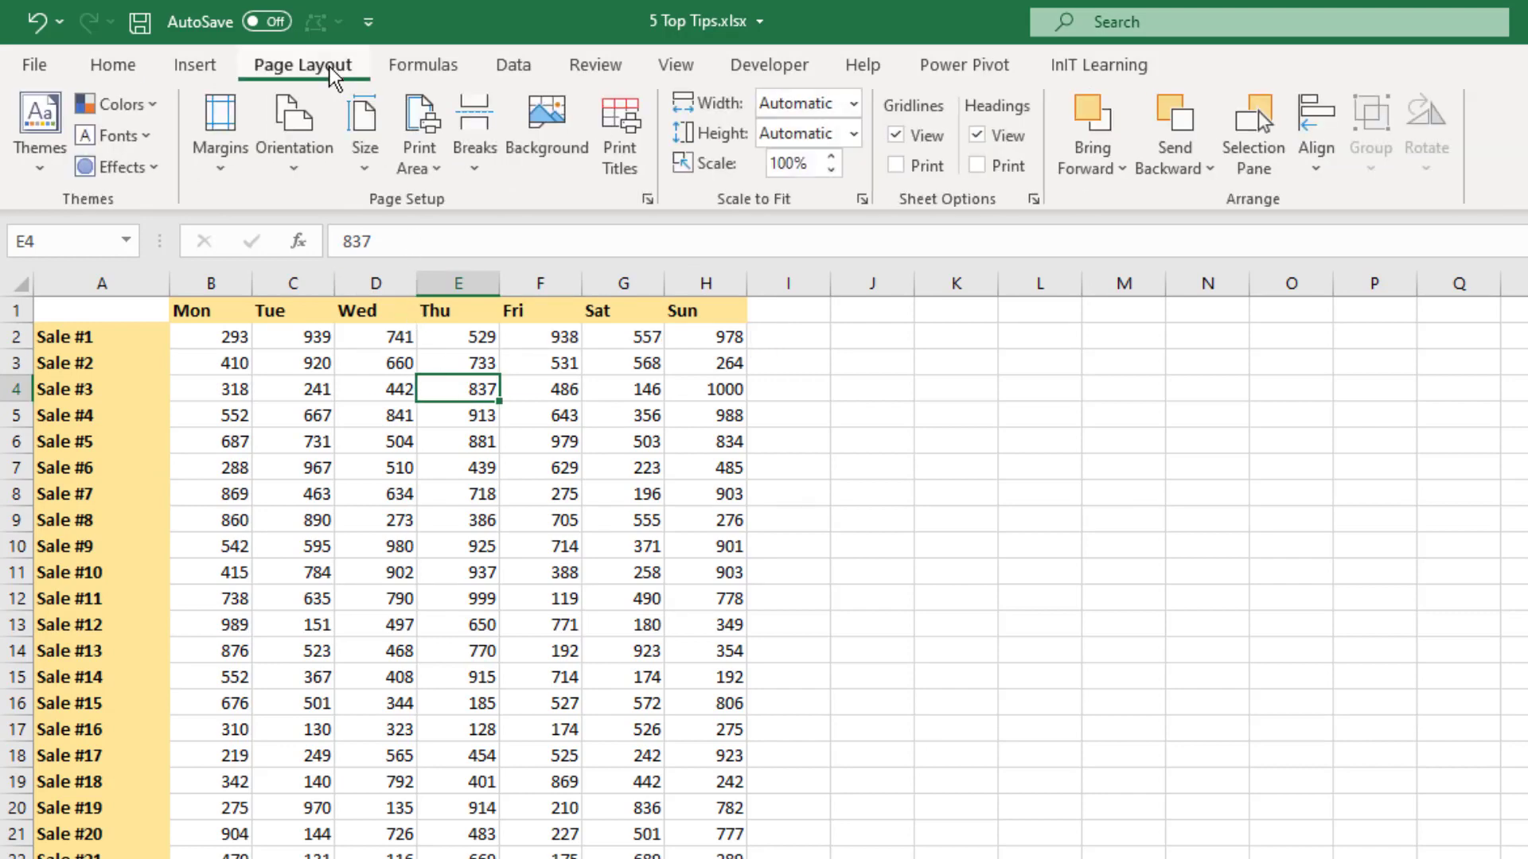
click(628, 131)
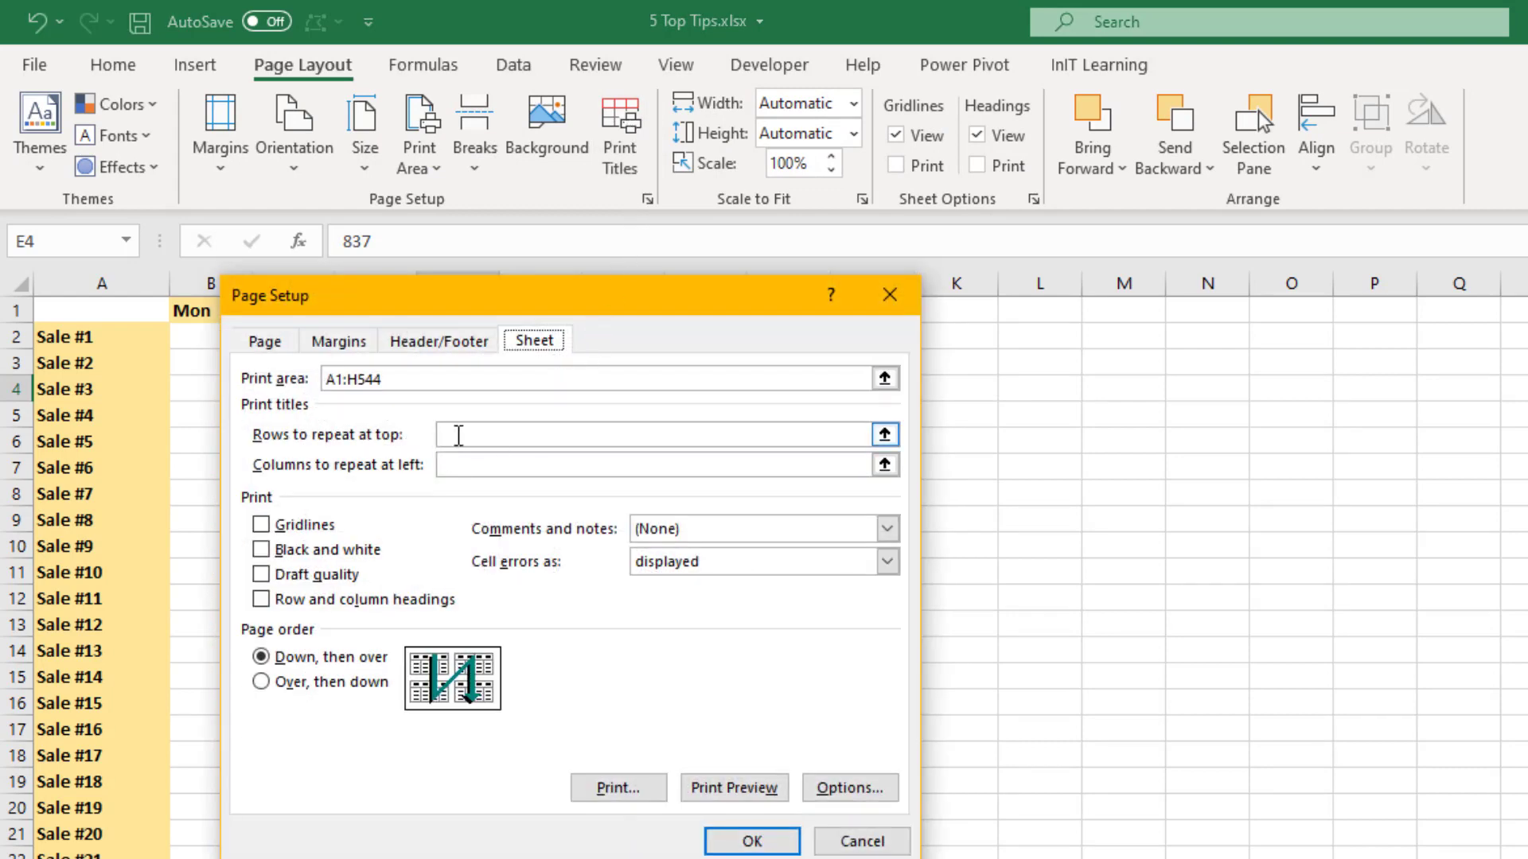
click(458, 436)
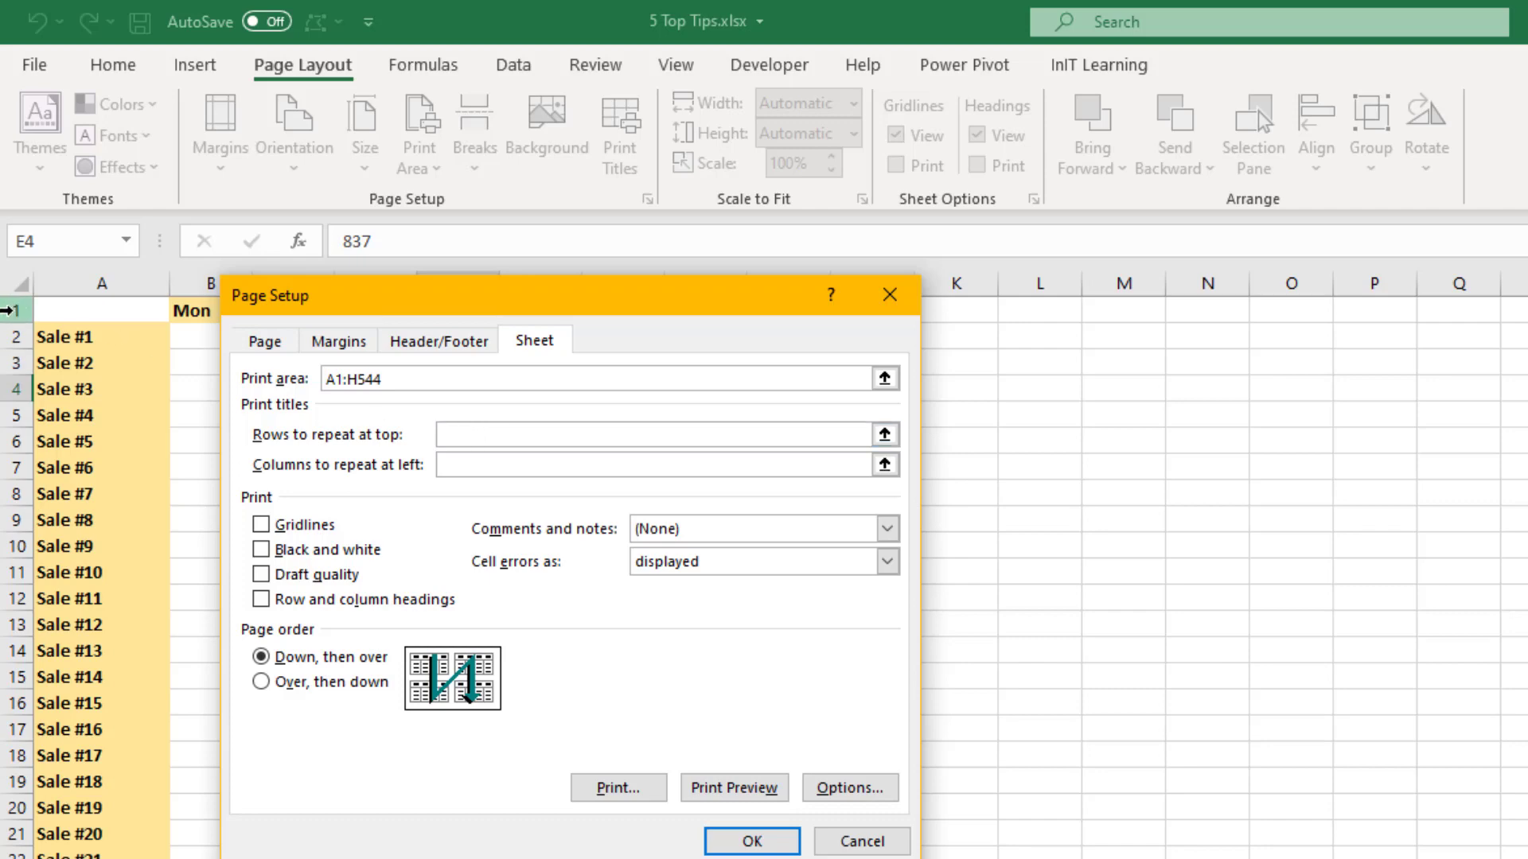
drag(16, 311, 19, 367)
drag(21, 469, 7, 295)
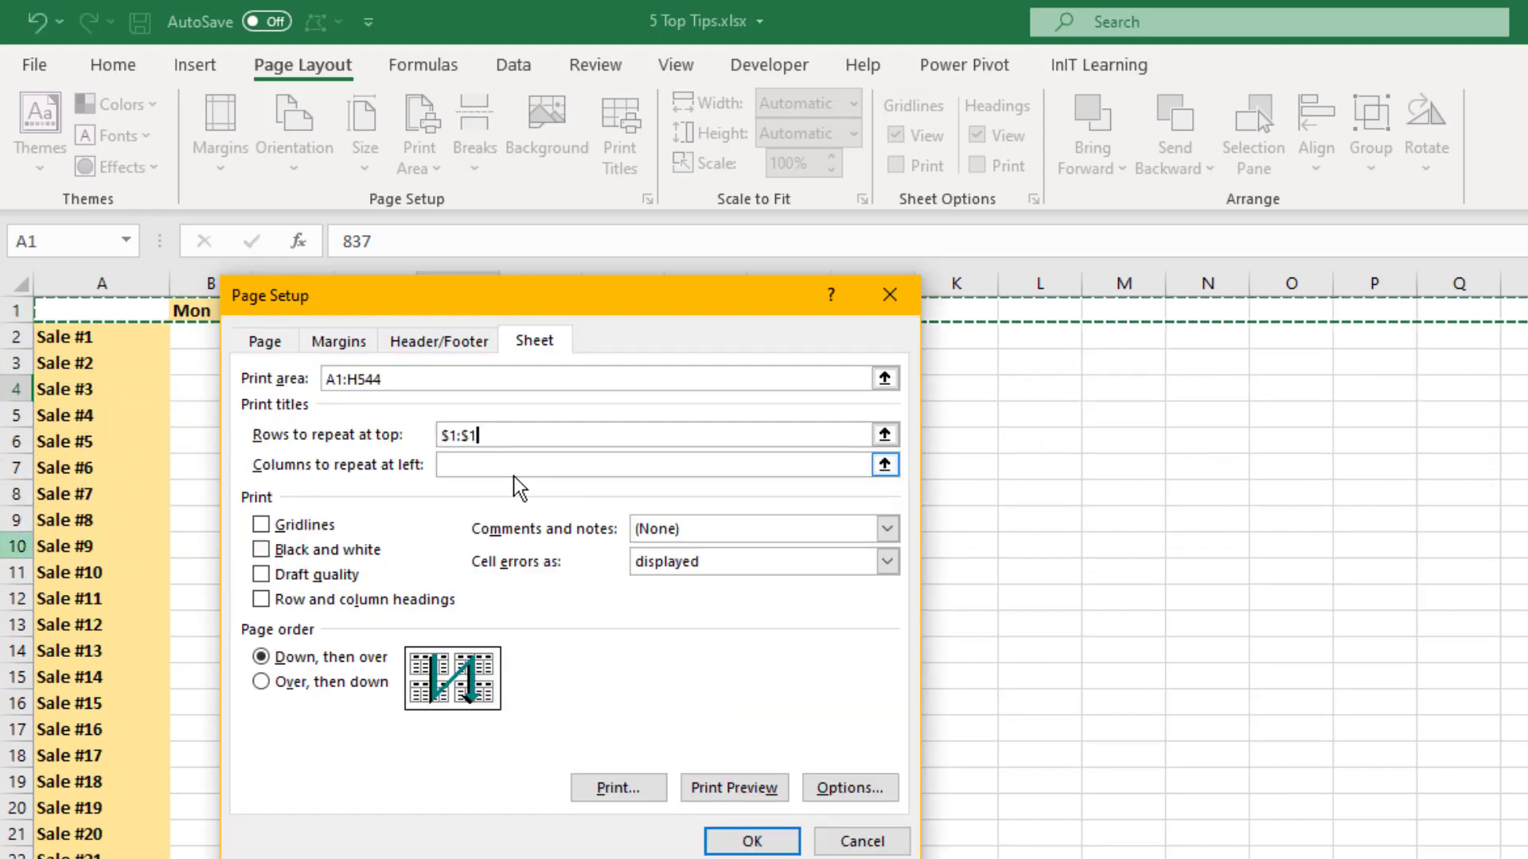
click(496, 467)
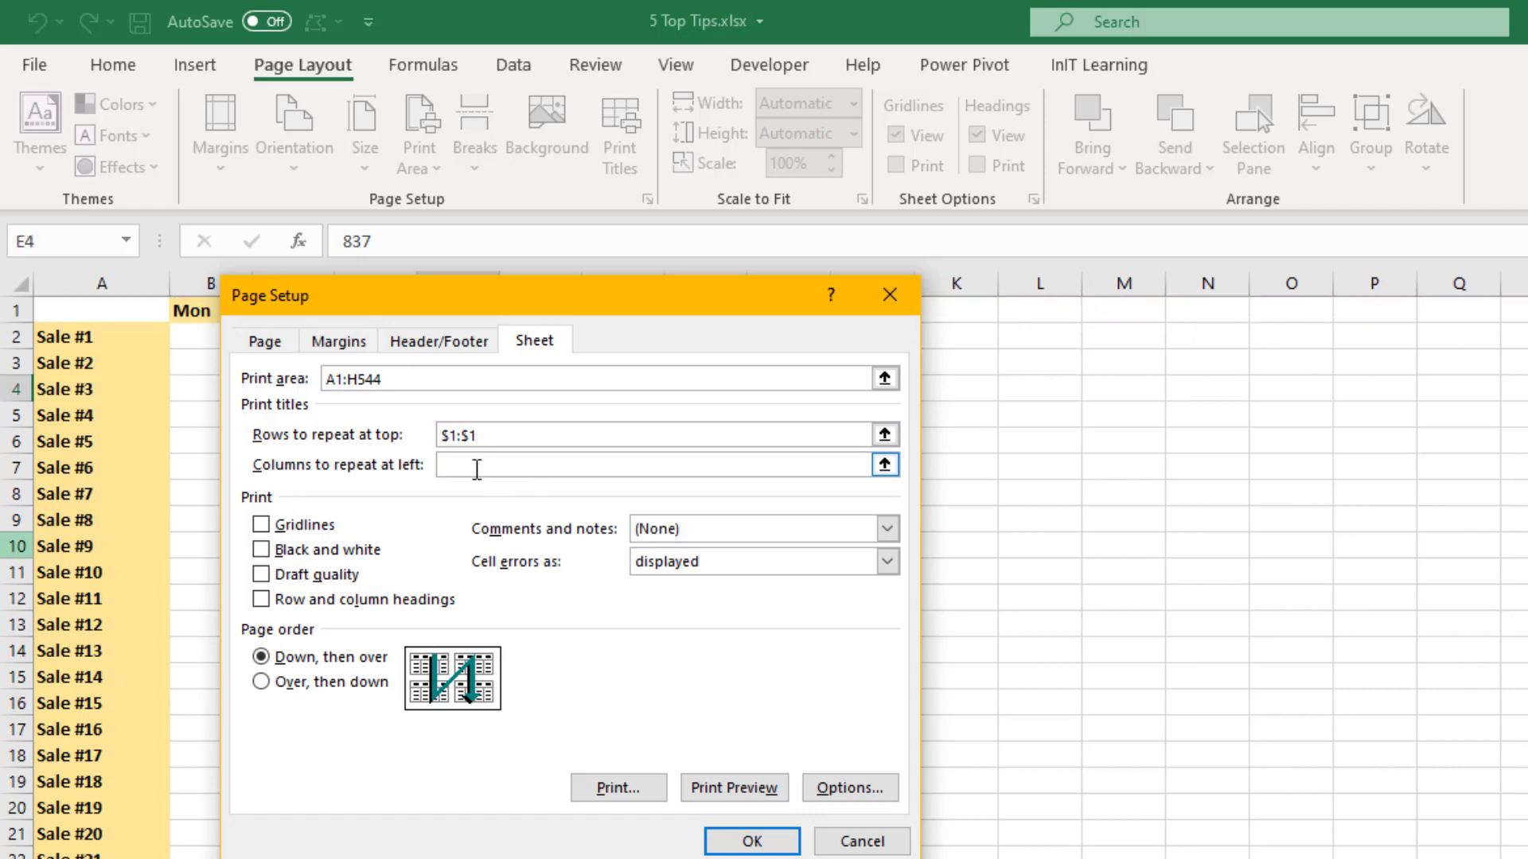
click(123, 281)
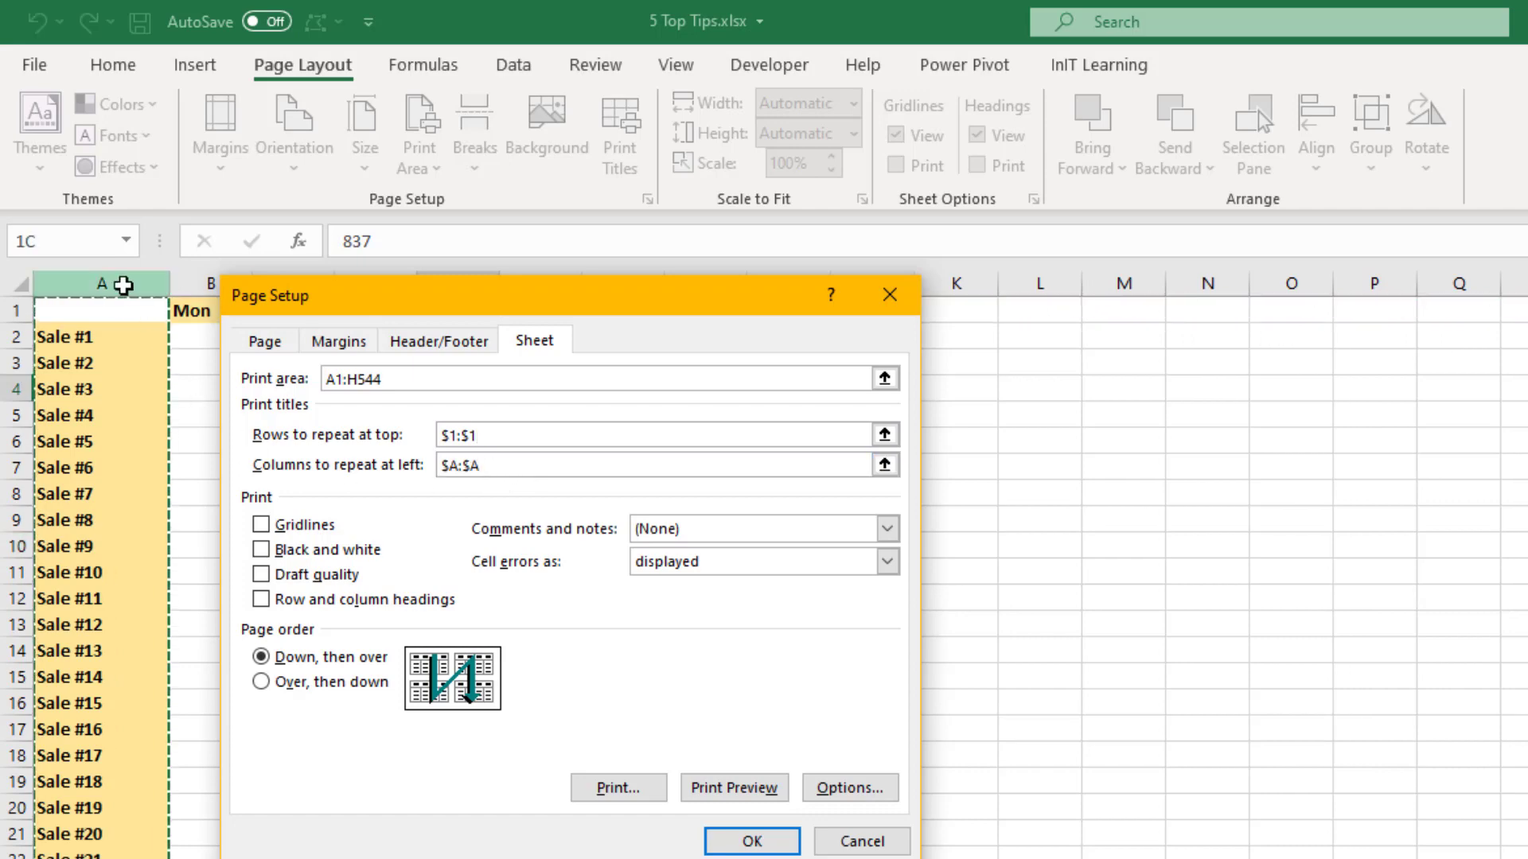
mouse_move(124, 282)
mouse_down()
mouse_move(390, 290)
mouse_move(124, 286)
mouse_up()
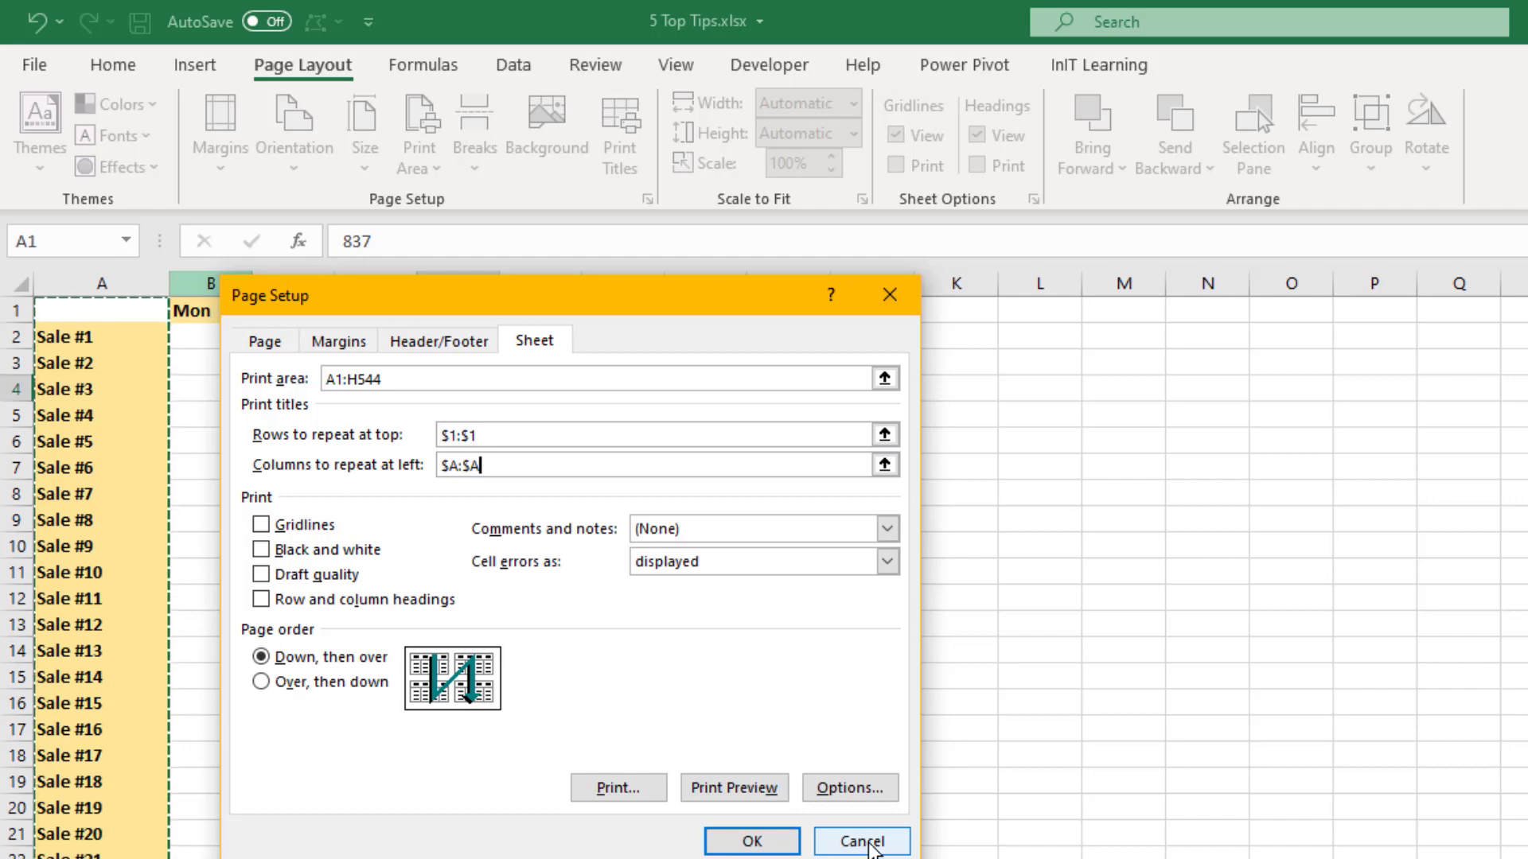
click(866, 844)
click(479, 786)
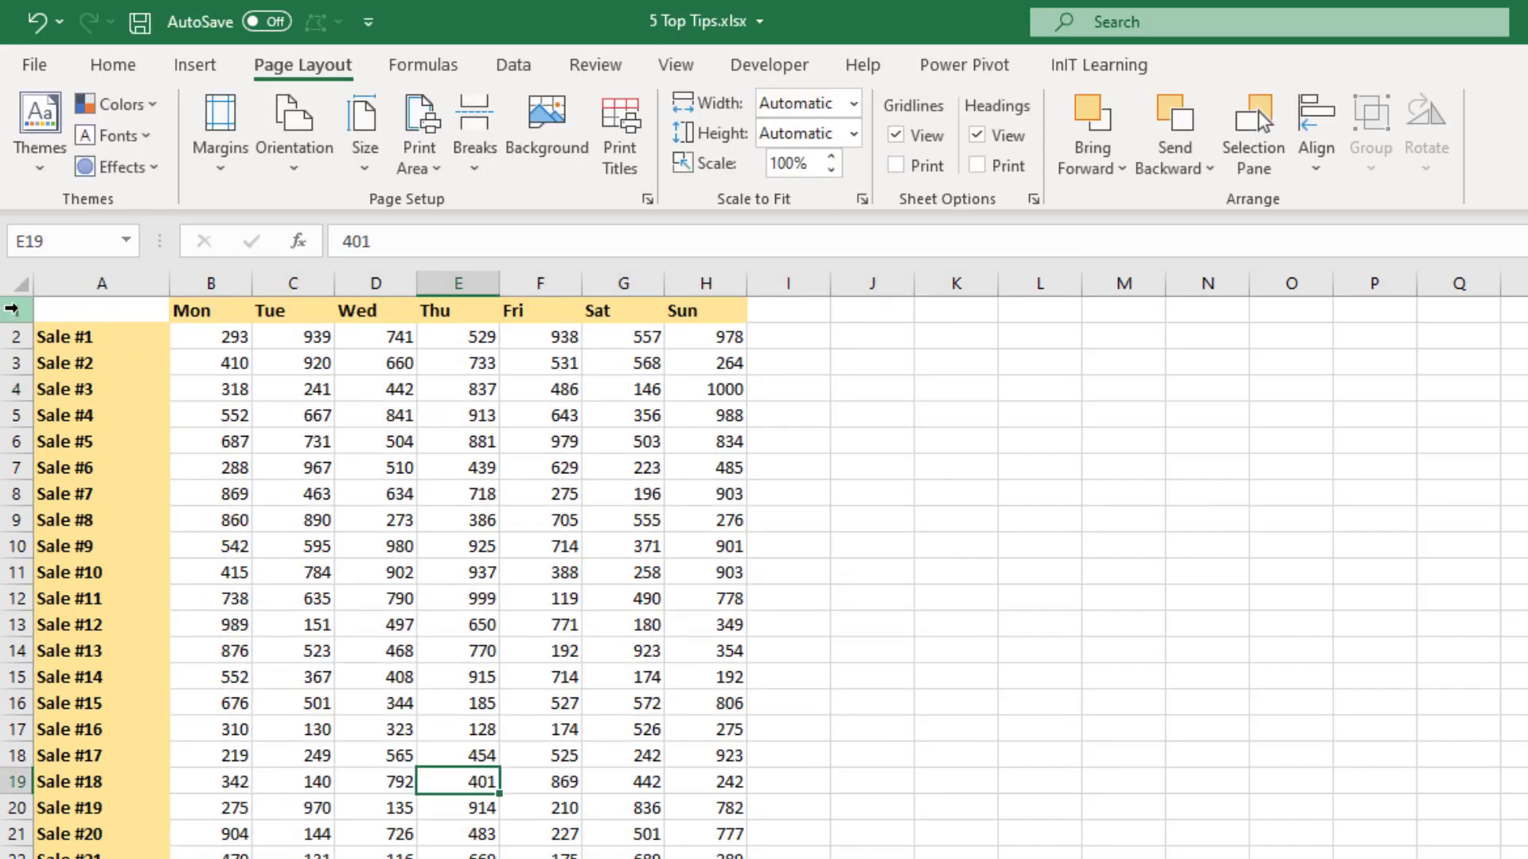
click(12, 309)
mouse_move(11, 309)
mouse_down()
mouse_move(12, 470)
mouse_move(12, 310)
mouse_up()
mouse_move(115, 279)
mouse_down()
mouse_move(292, 282)
mouse_move(116, 282)
mouse_up()
drag(12, 310, 11, 312)
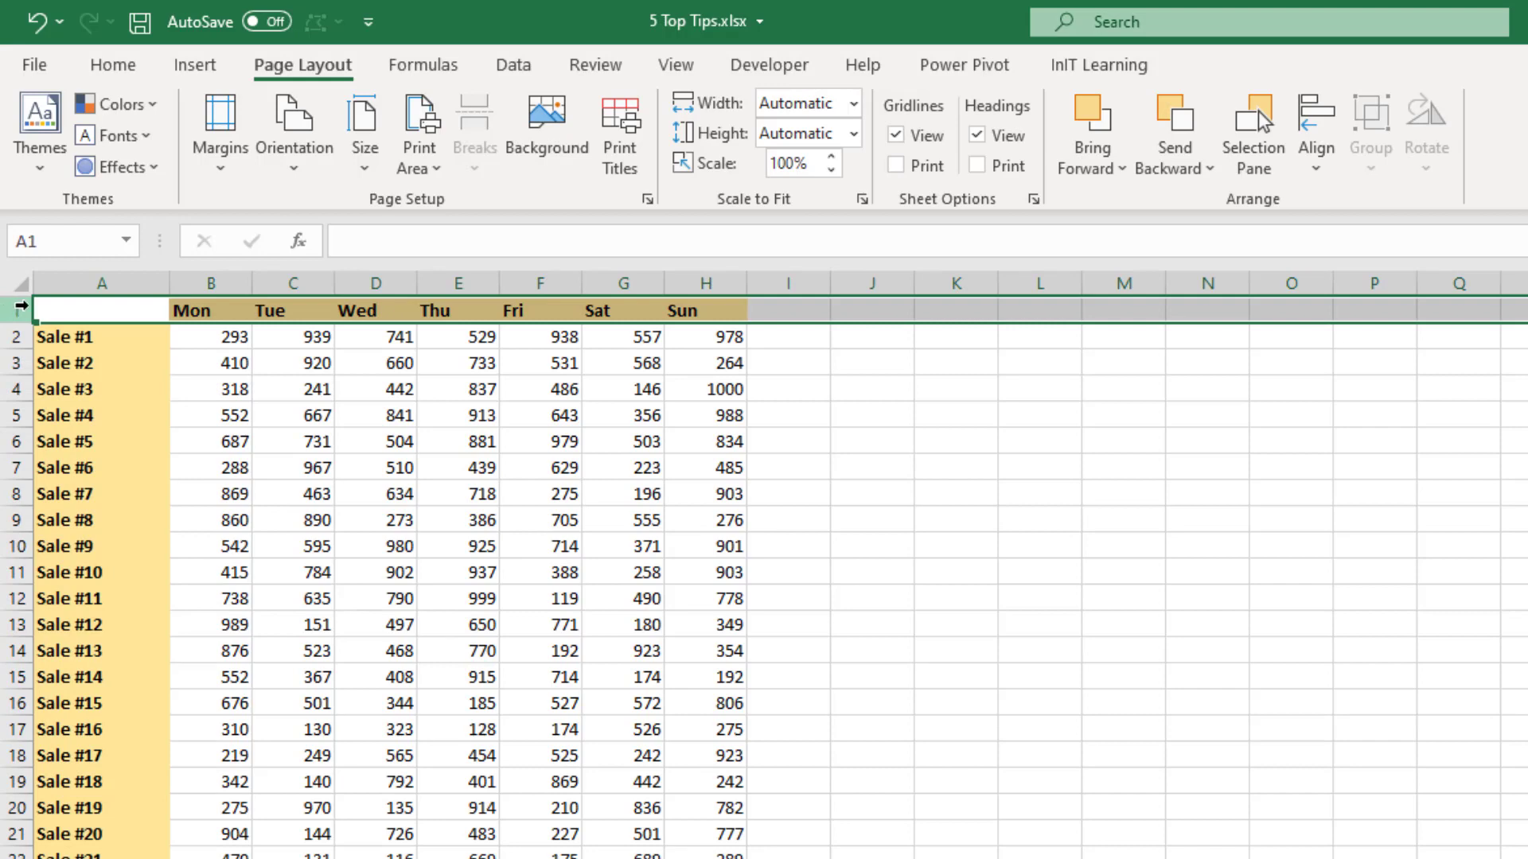
Name row 1 print_titles so that the weekday header row repeats on every printed page
ctrl+click(117, 274)
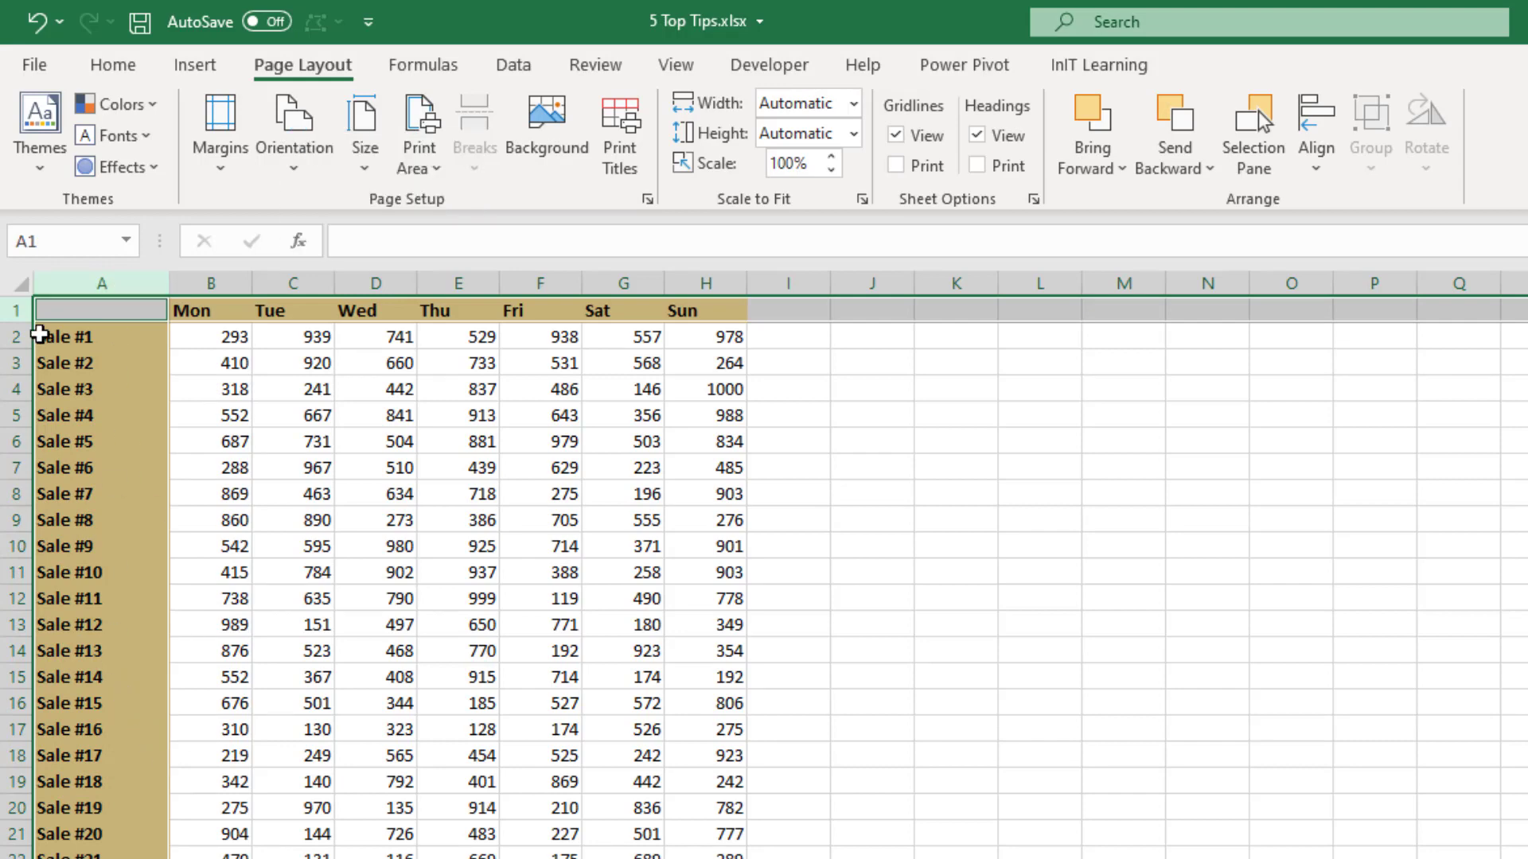
click(11, 310)
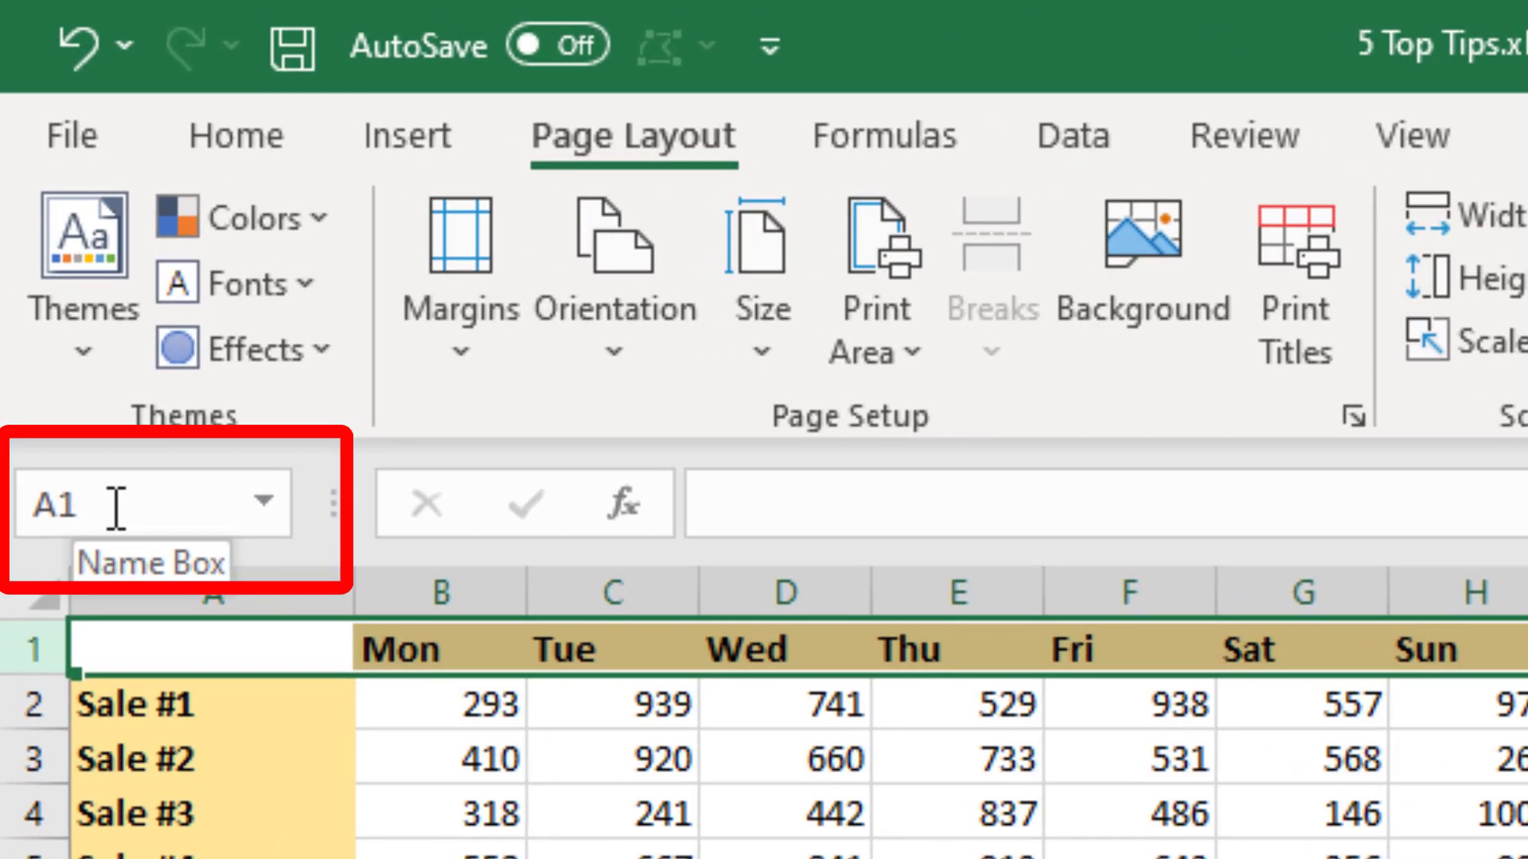
click(55, 242)
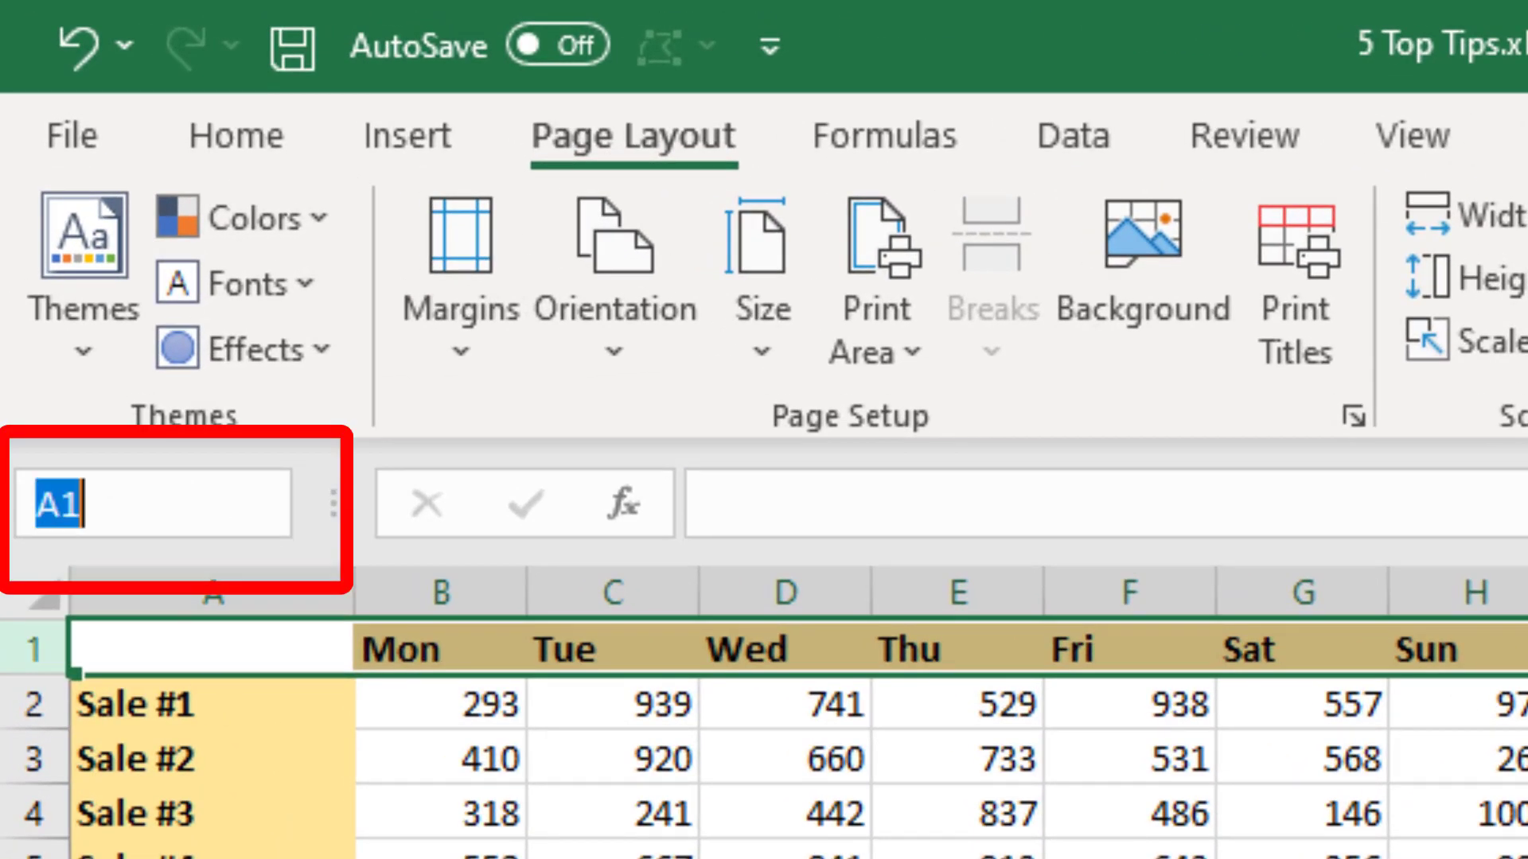
text(print_)
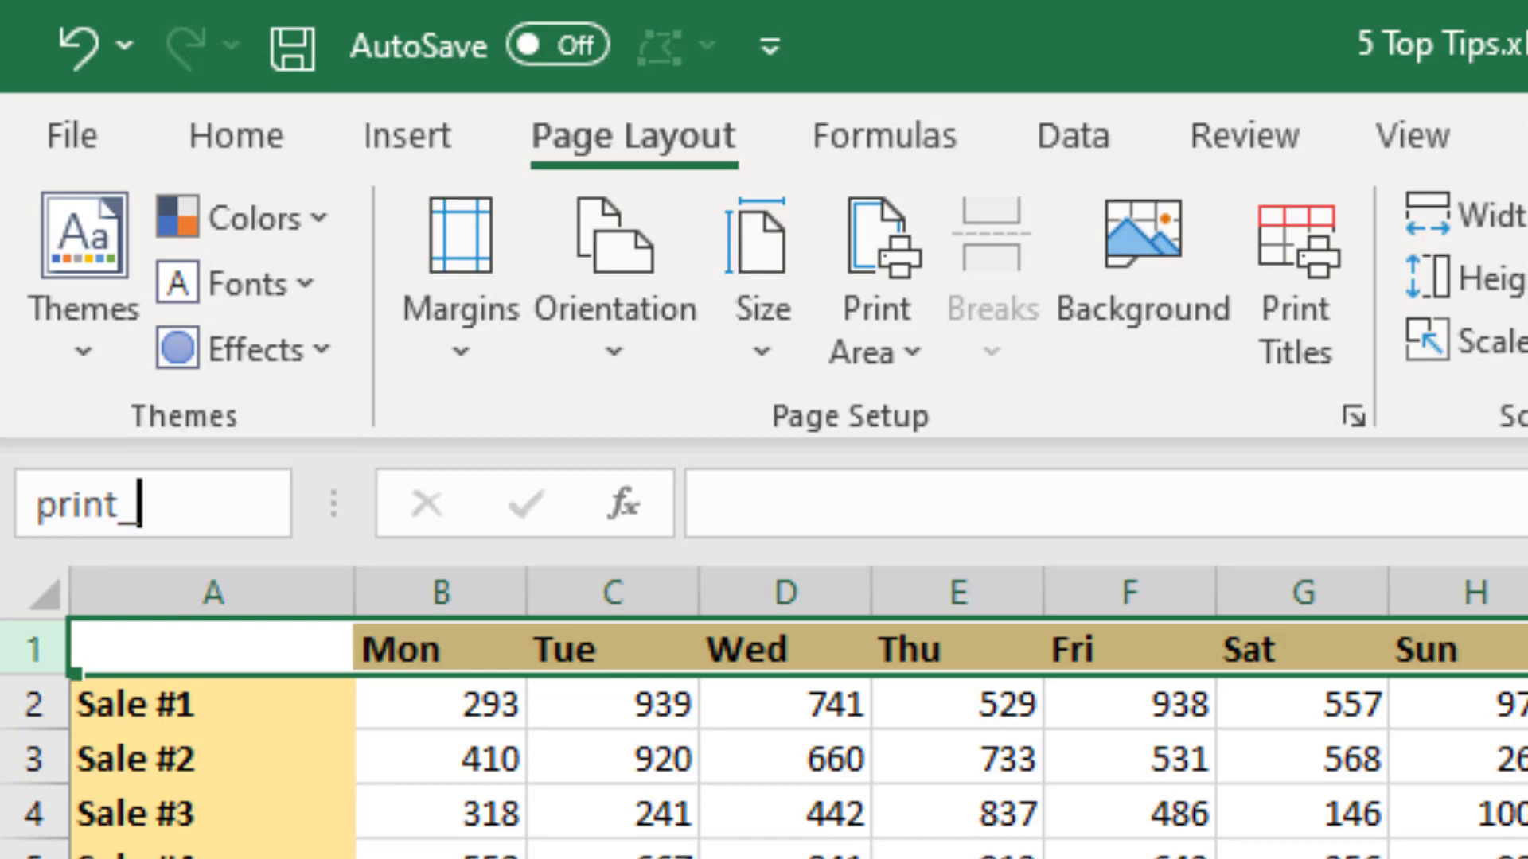
text(titles)
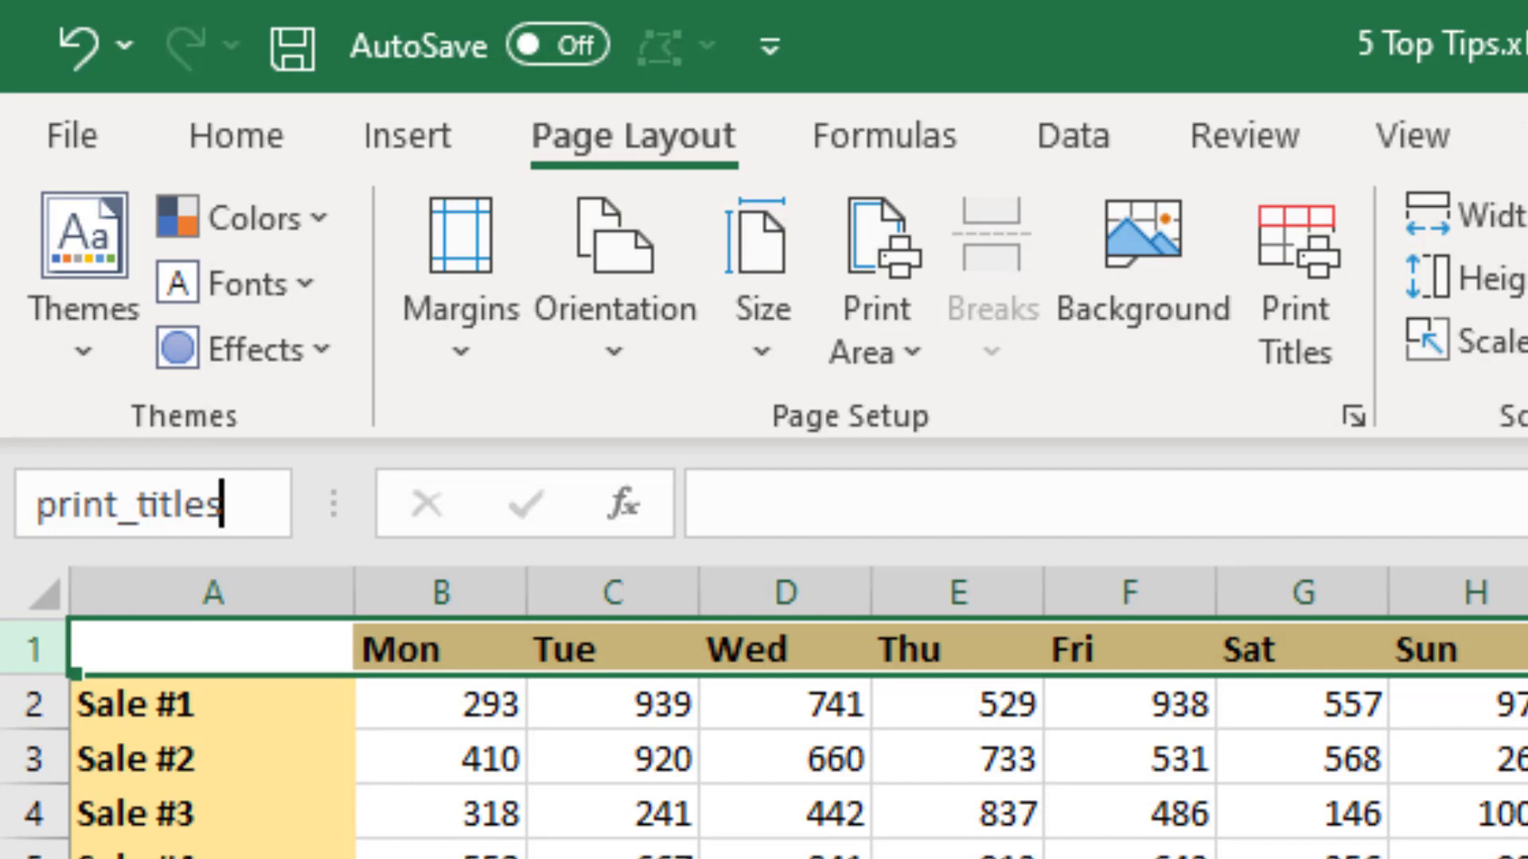
key(Return)
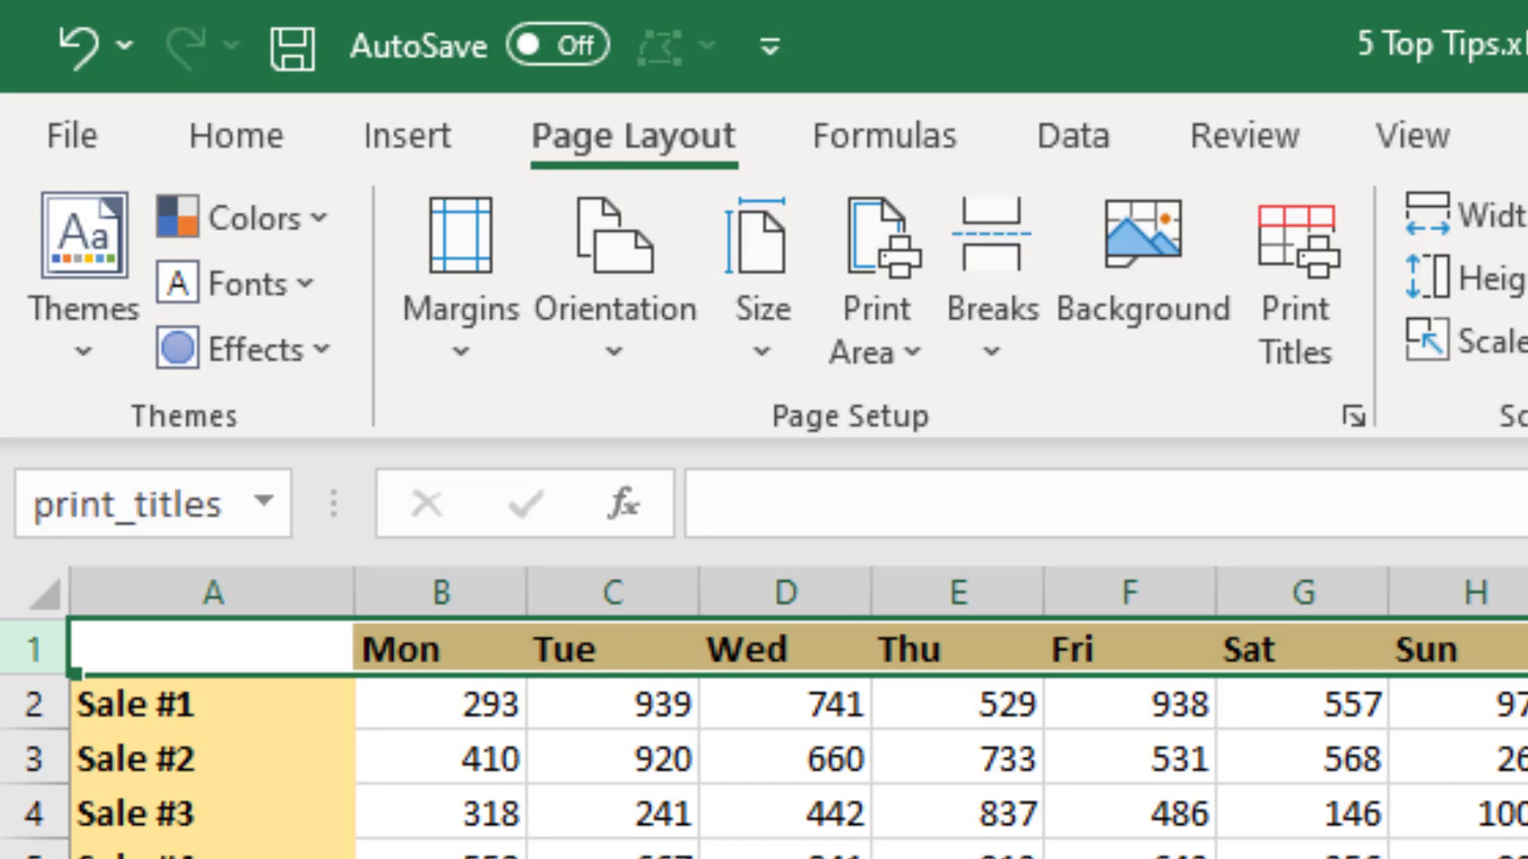
Check the repeated weekday header on the first four pages of the print preview and return to the worksheet
key(ctrl+p)
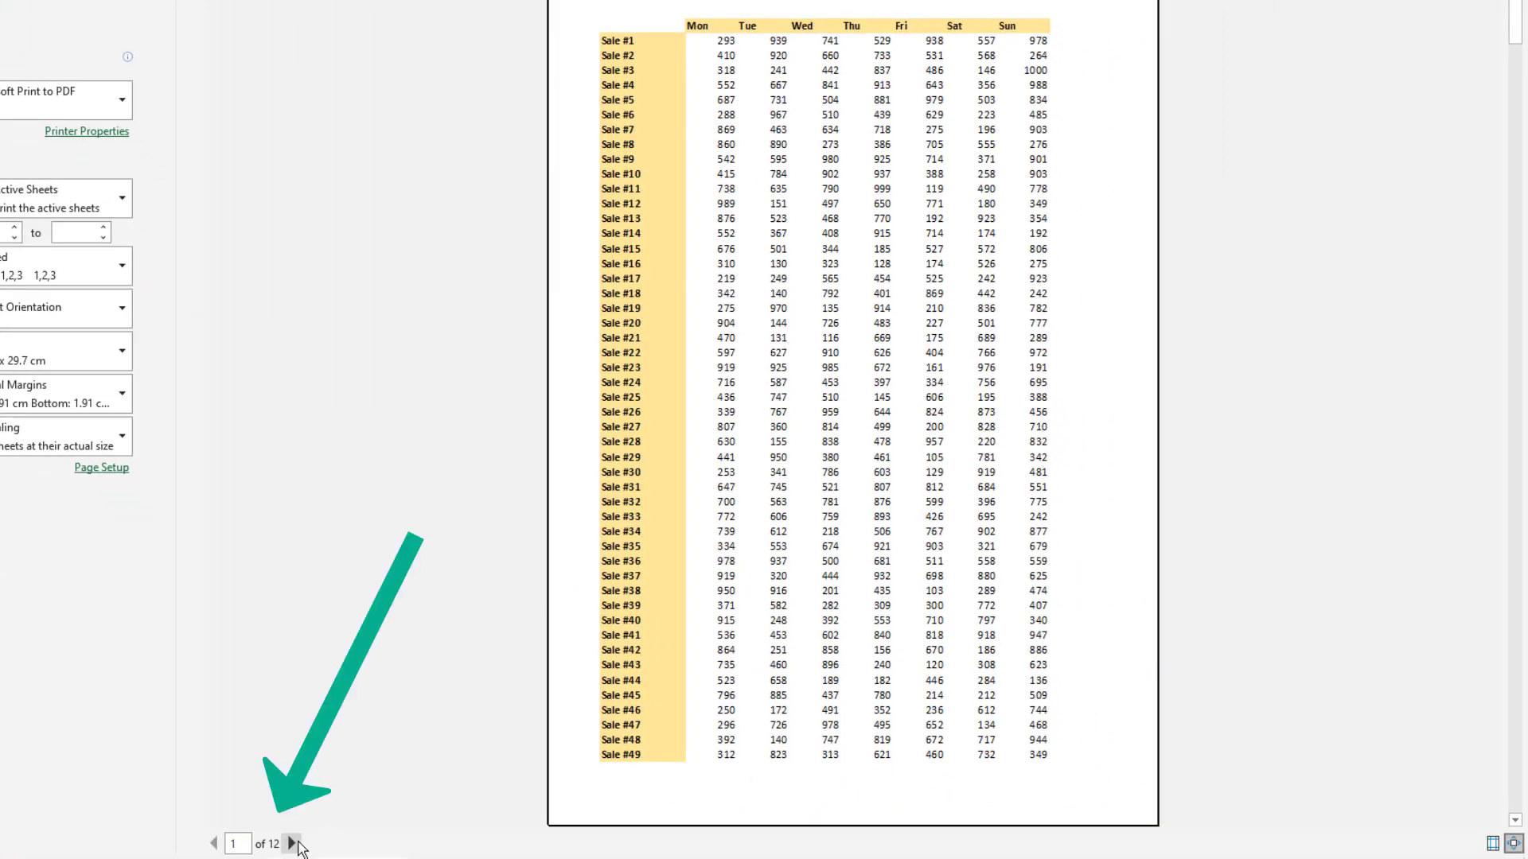
click(292, 844)
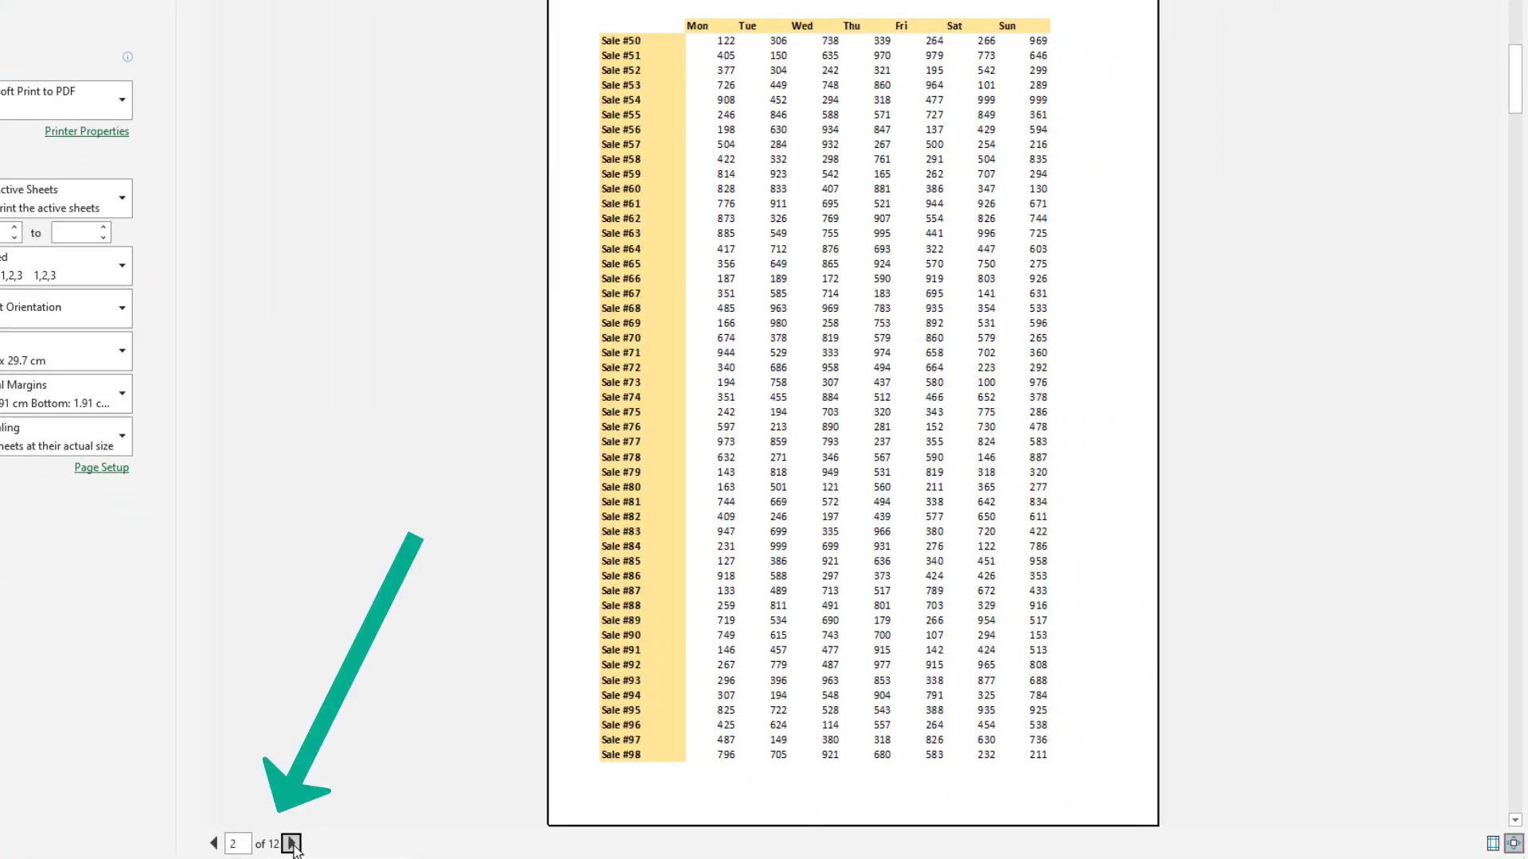
click(292, 843)
click(292, 844)
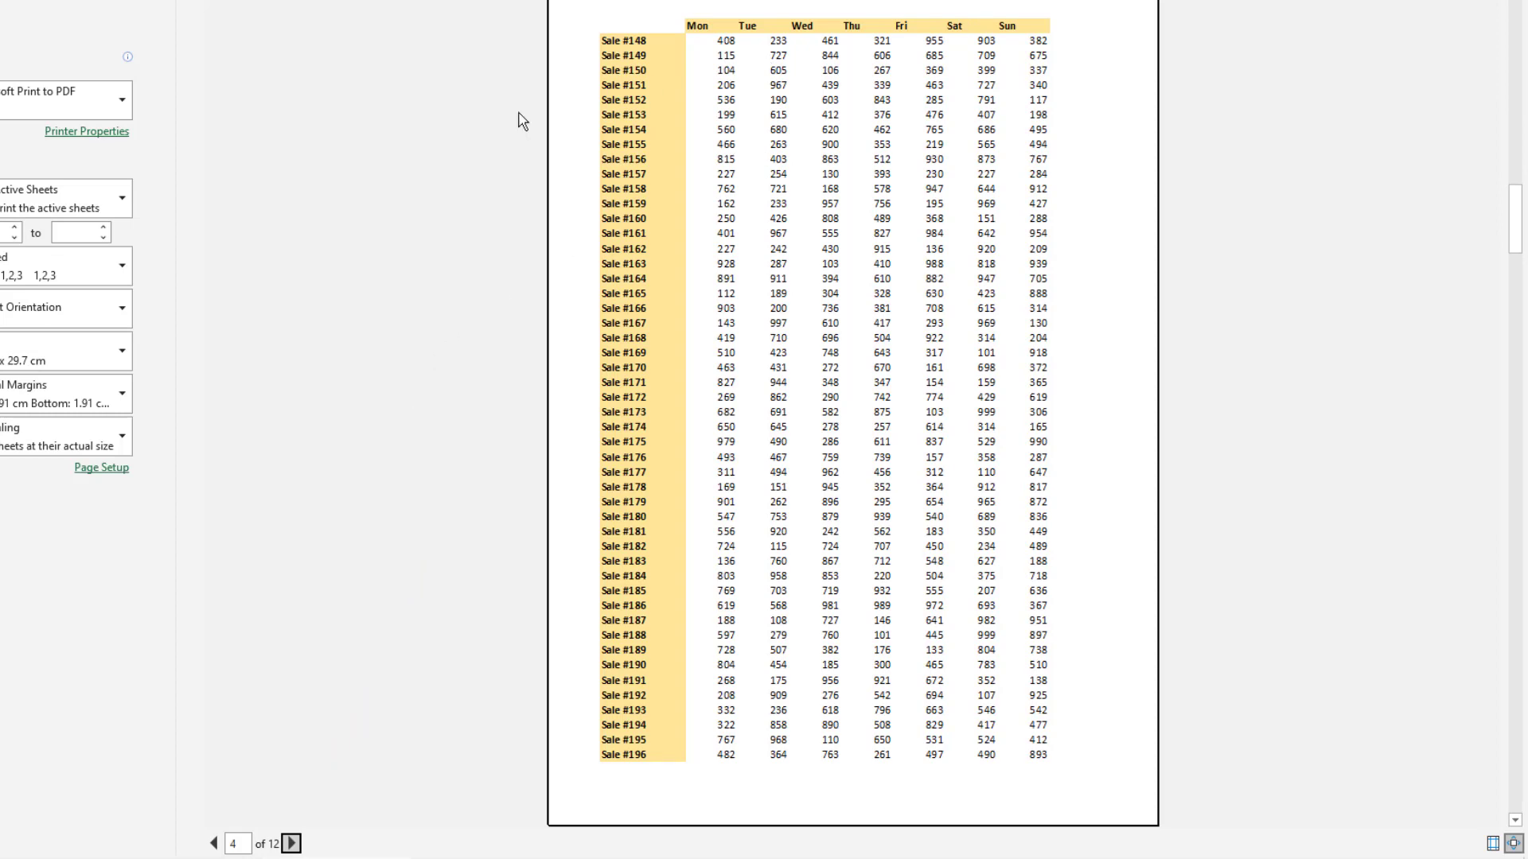
key(Escape)
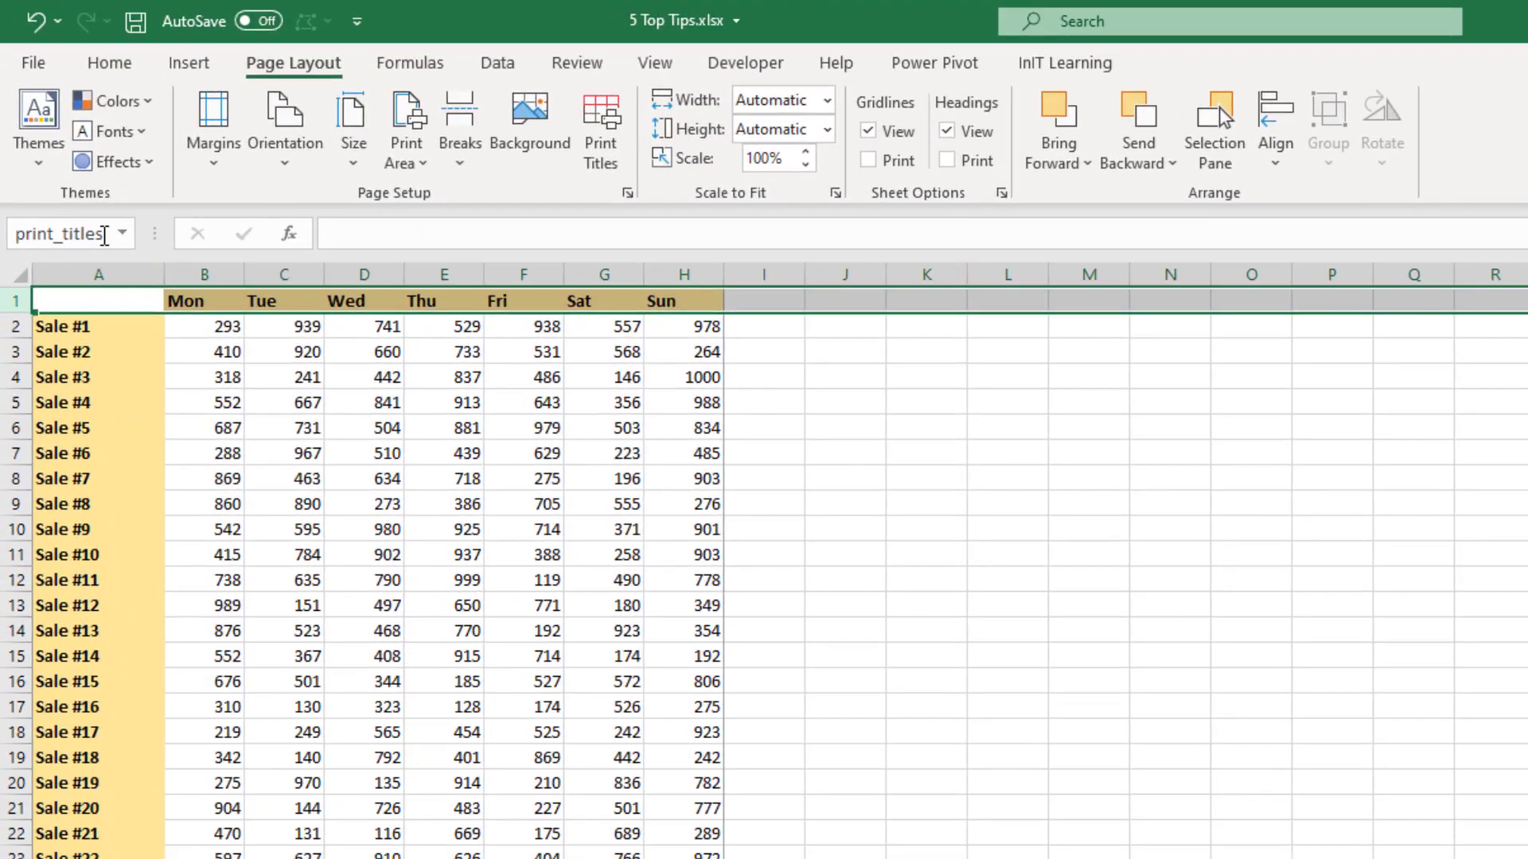
click(104, 234)
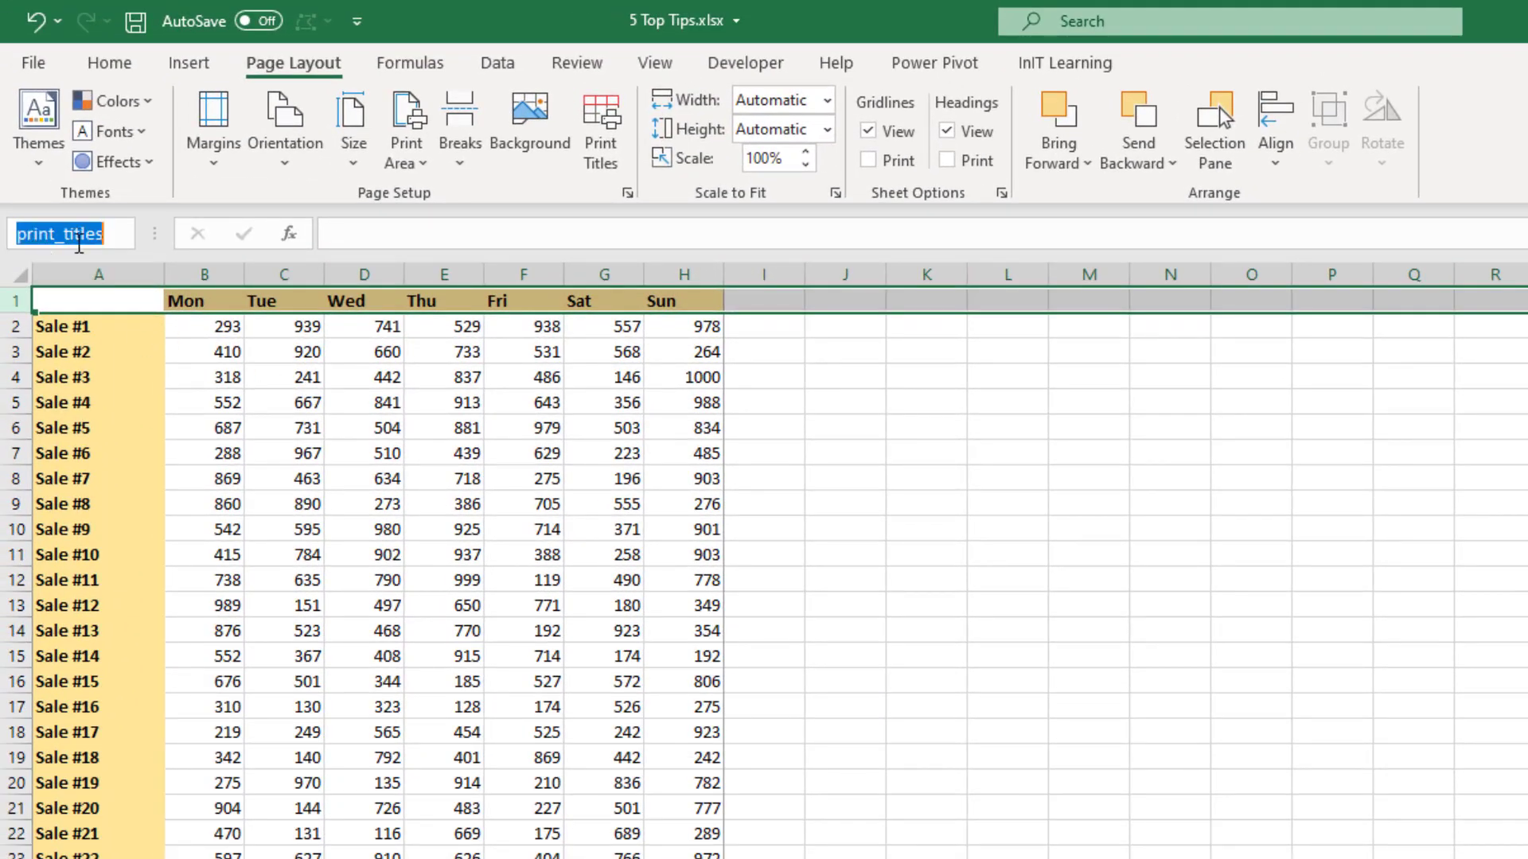
click(435, 492)
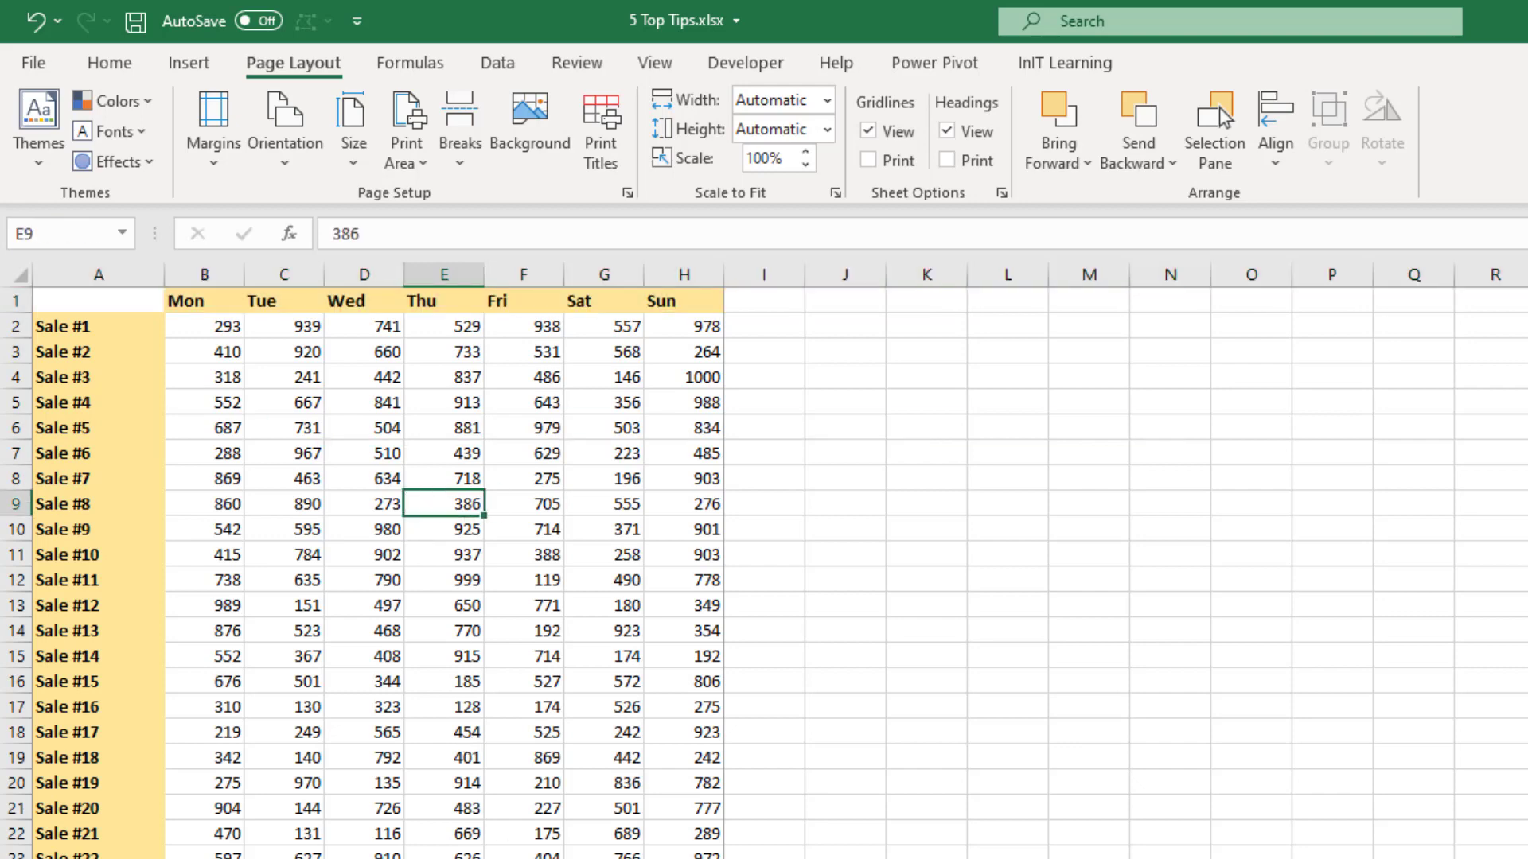
Switch to the Split Screen worksheet and split the window at cell M12
key(ctrl+Page_Down)
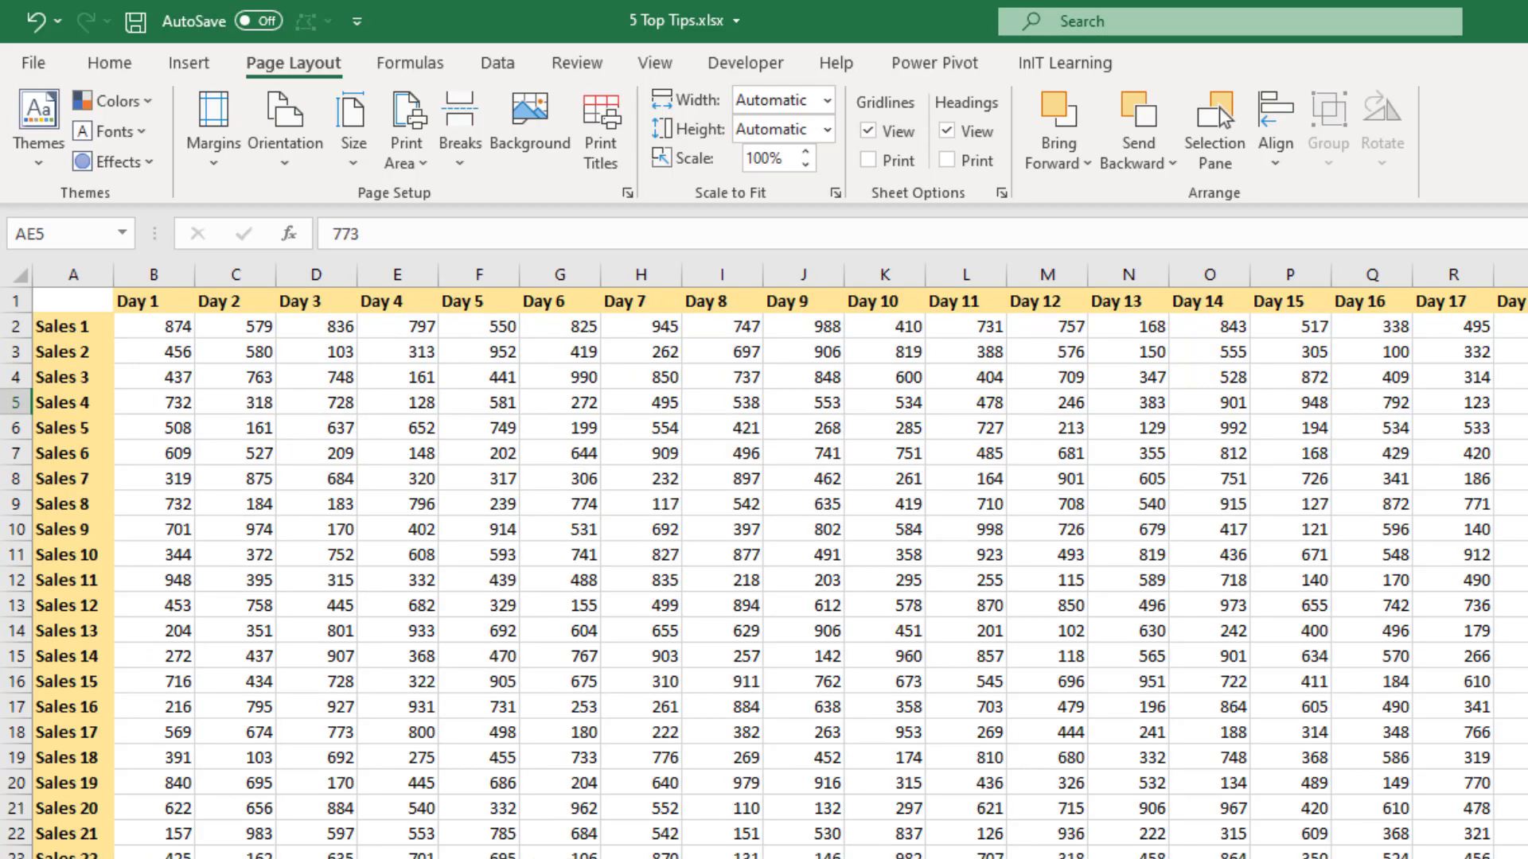
scroll(780, 557, right, 18)
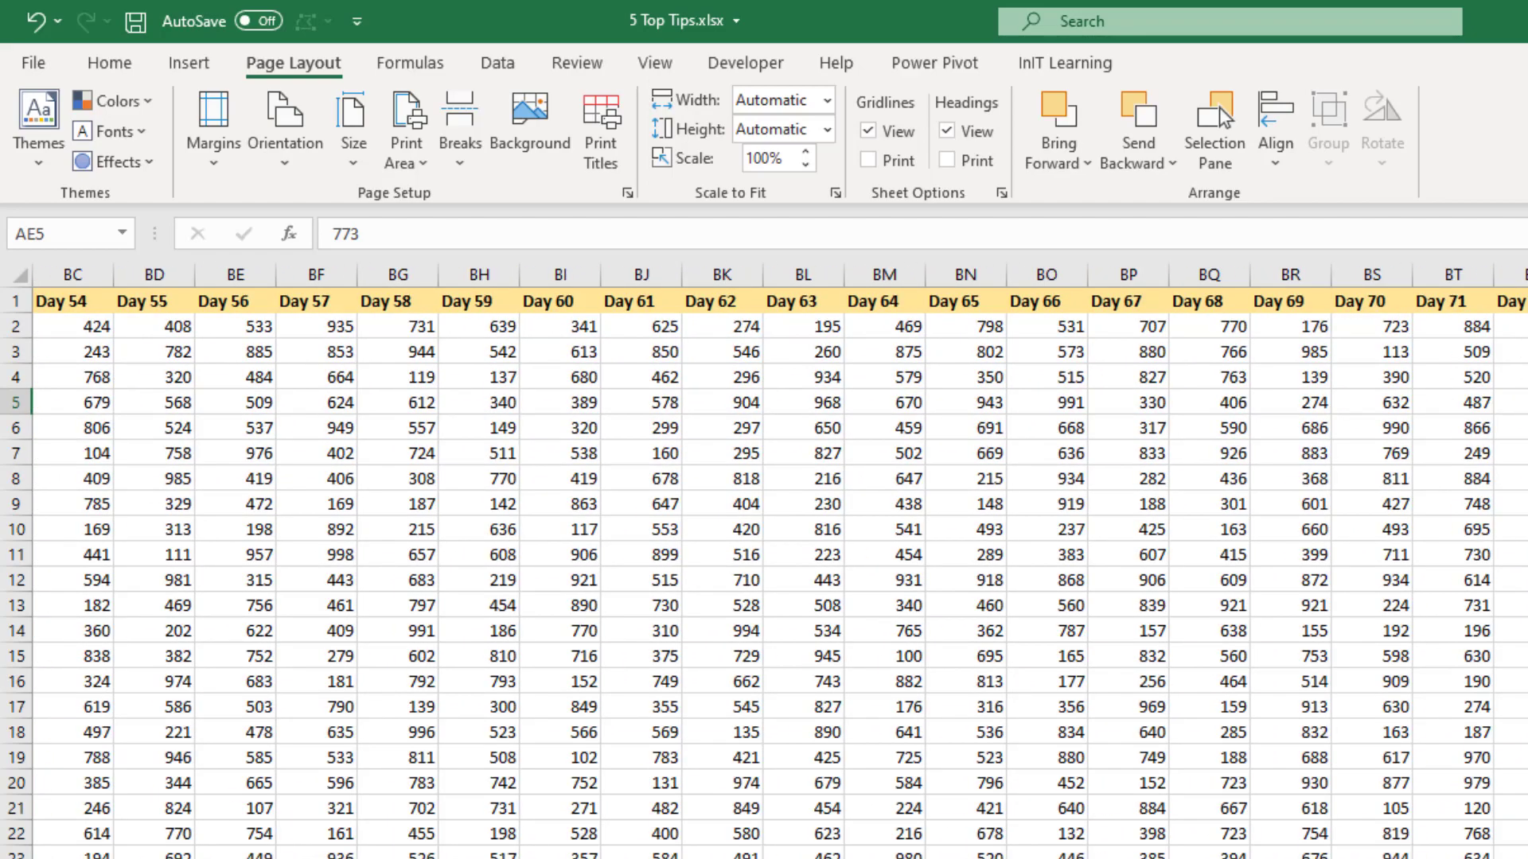
scroll(780, 557, left, 18)
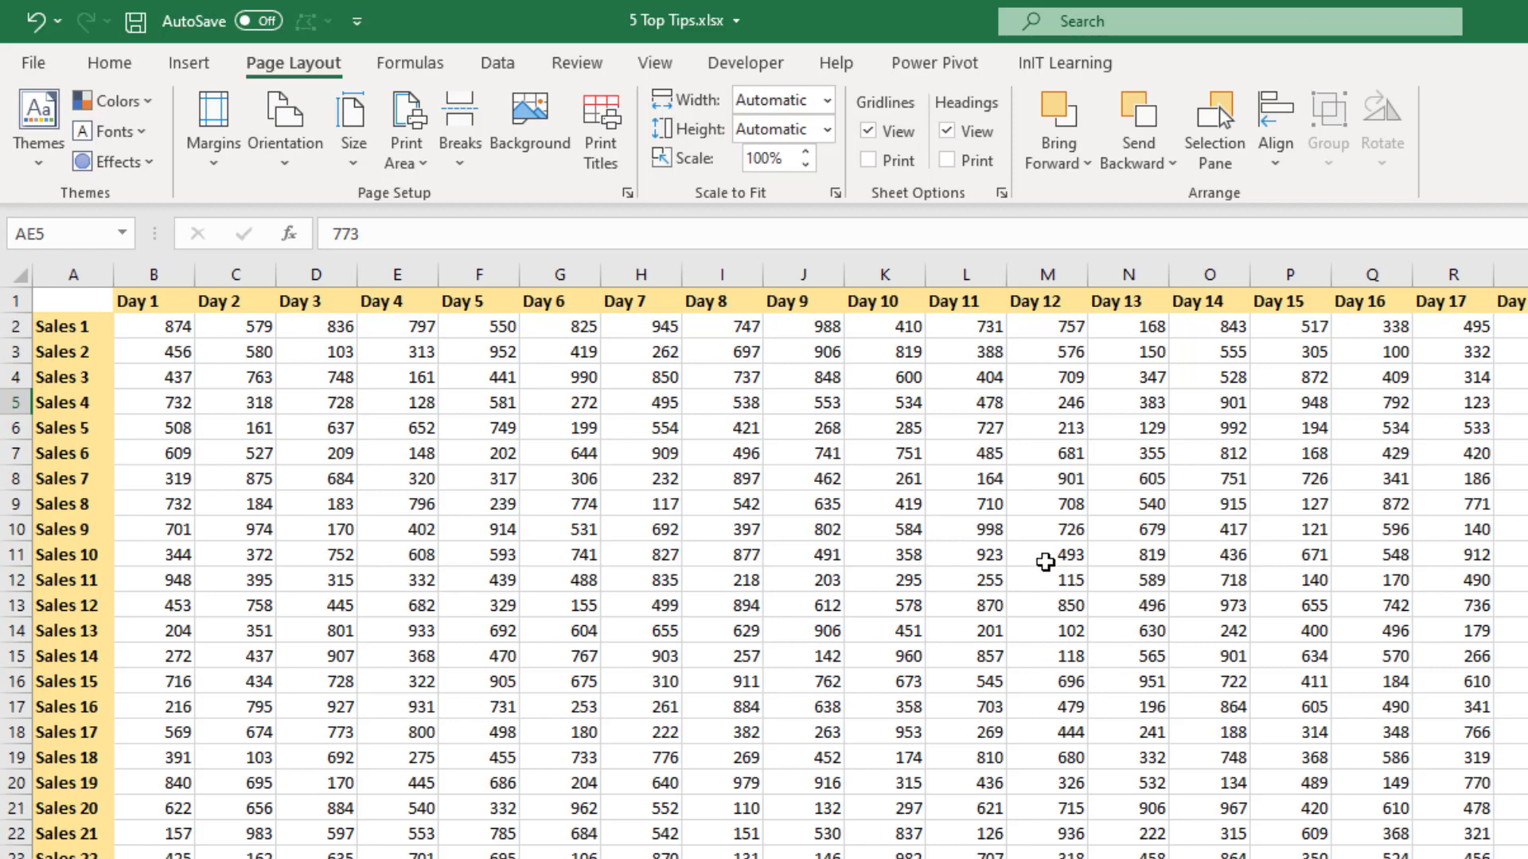
click(1050, 582)
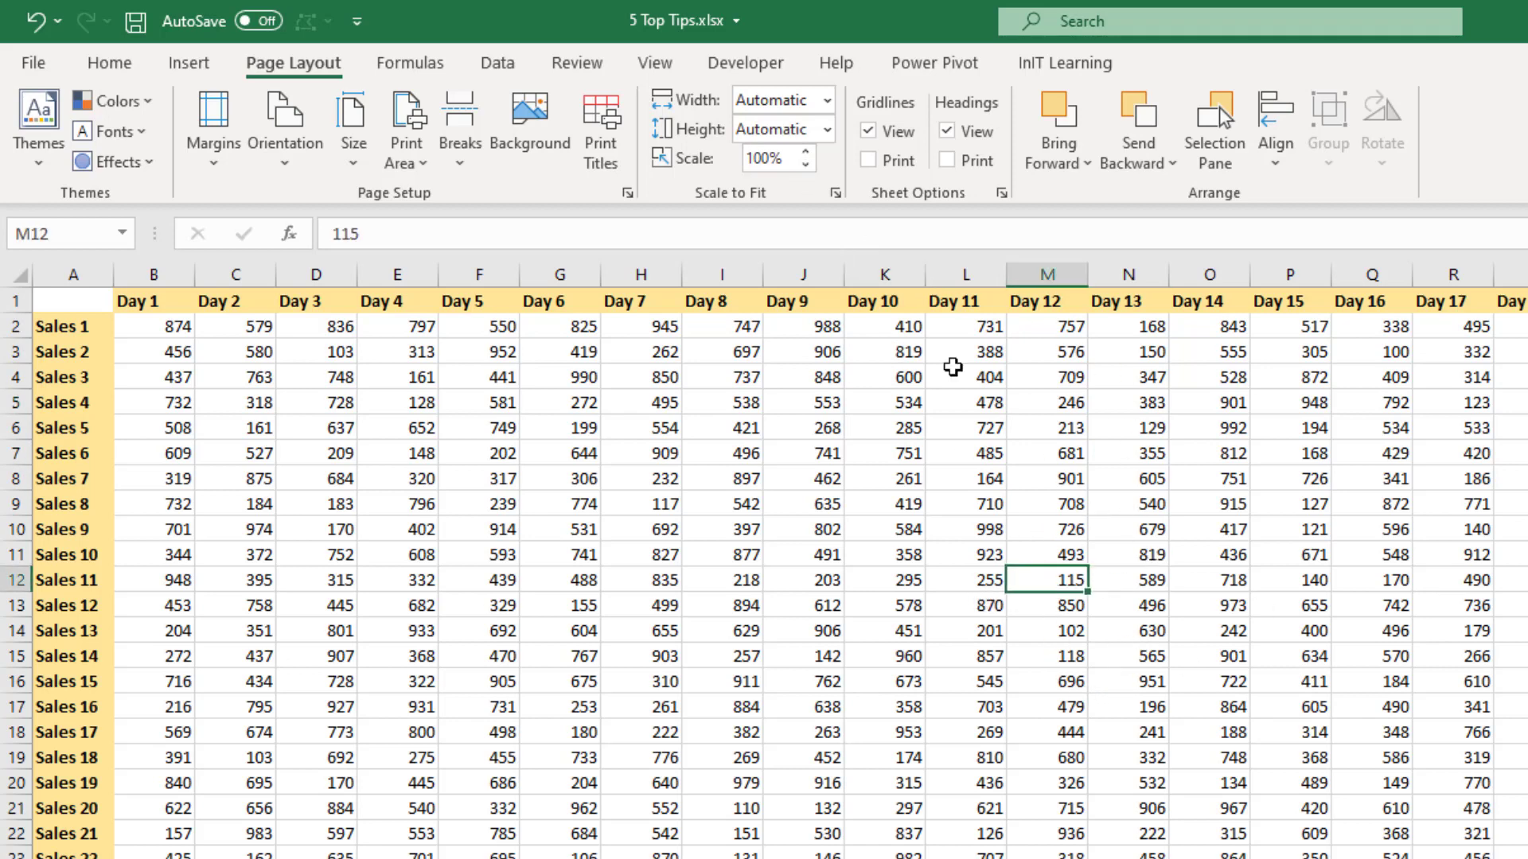
click(654, 65)
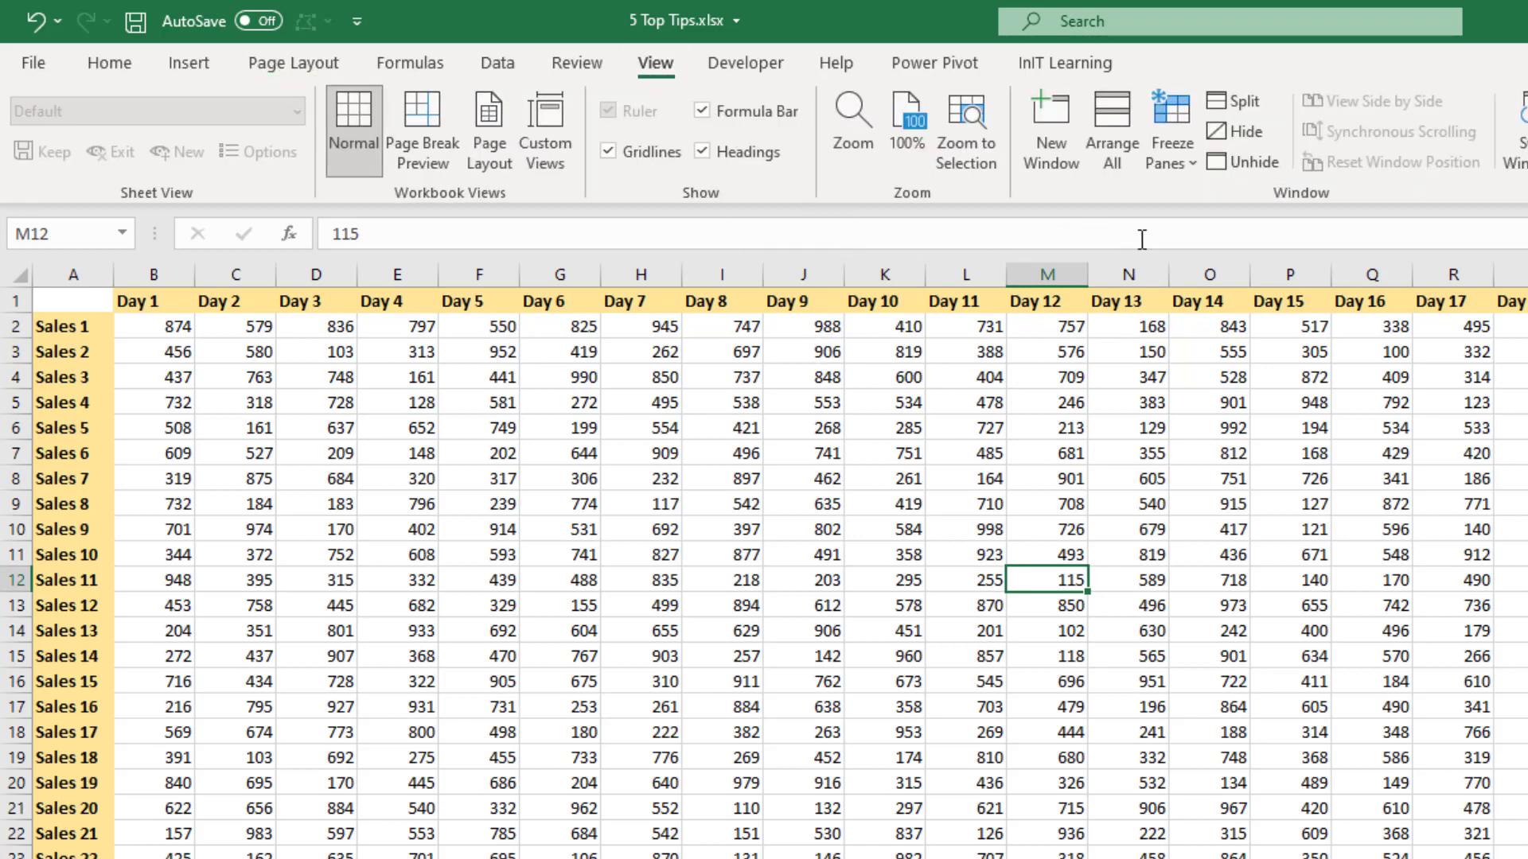
click(1254, 103)
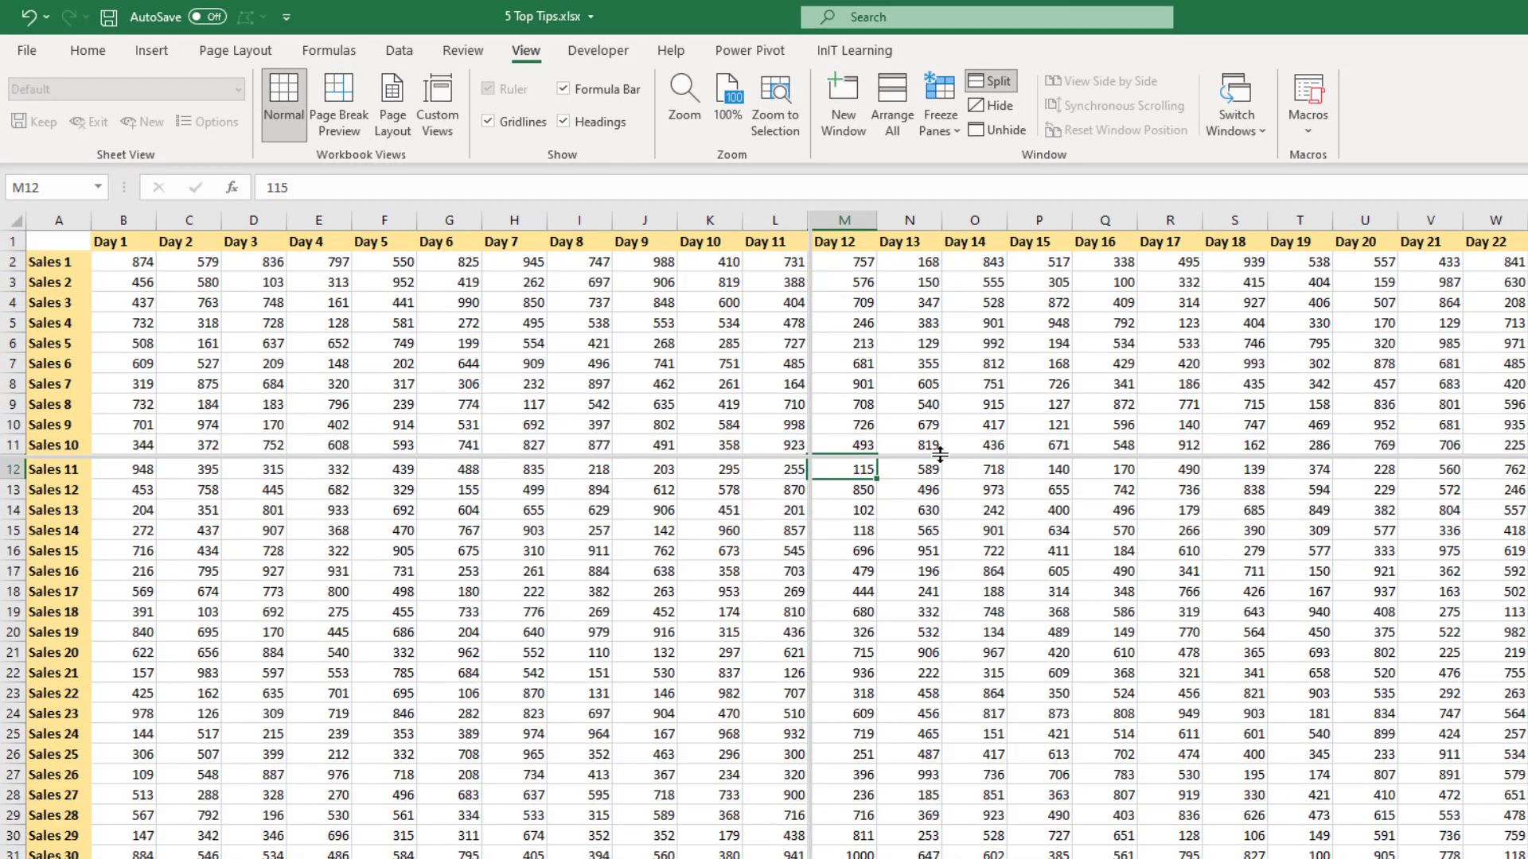
Remove the horizontal split and move the vertical split to just after the Day 13 column
drag(940, 455, 921, 677)
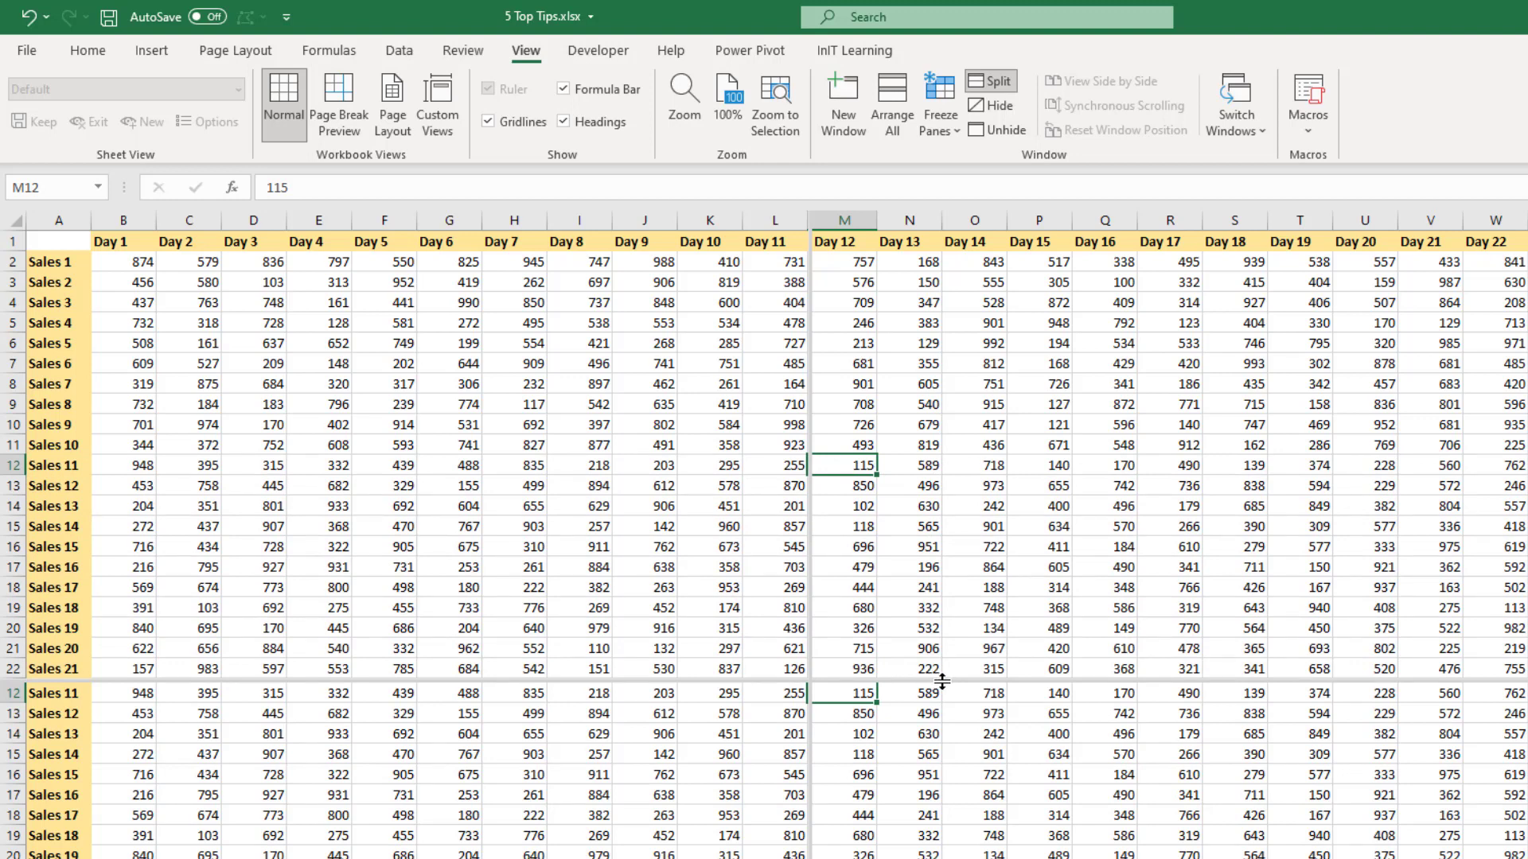
drag(941, 681, 943, 219)
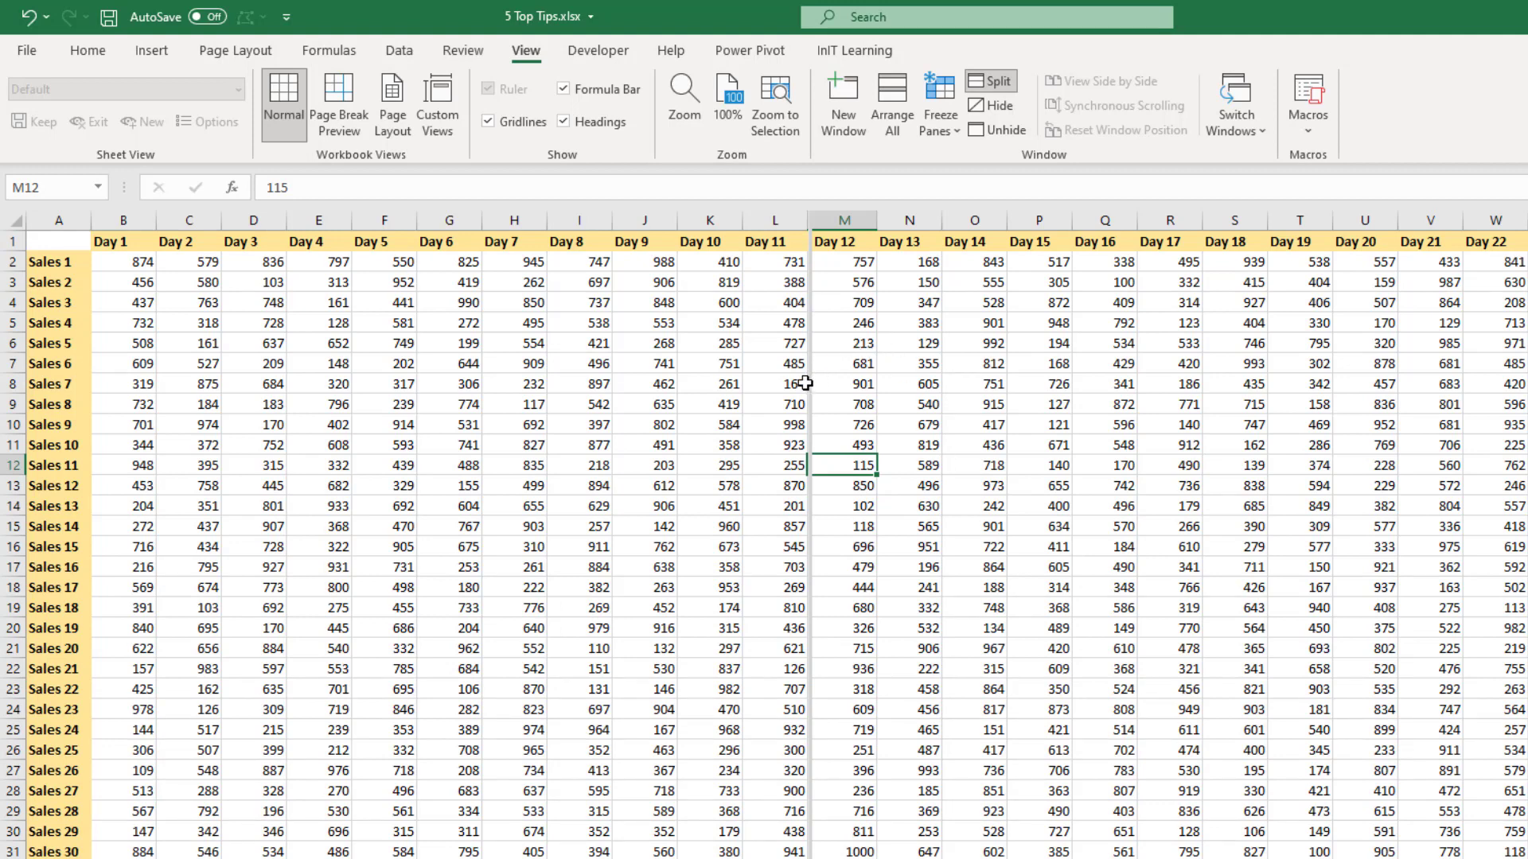
drag(810, 380, 939, 384)
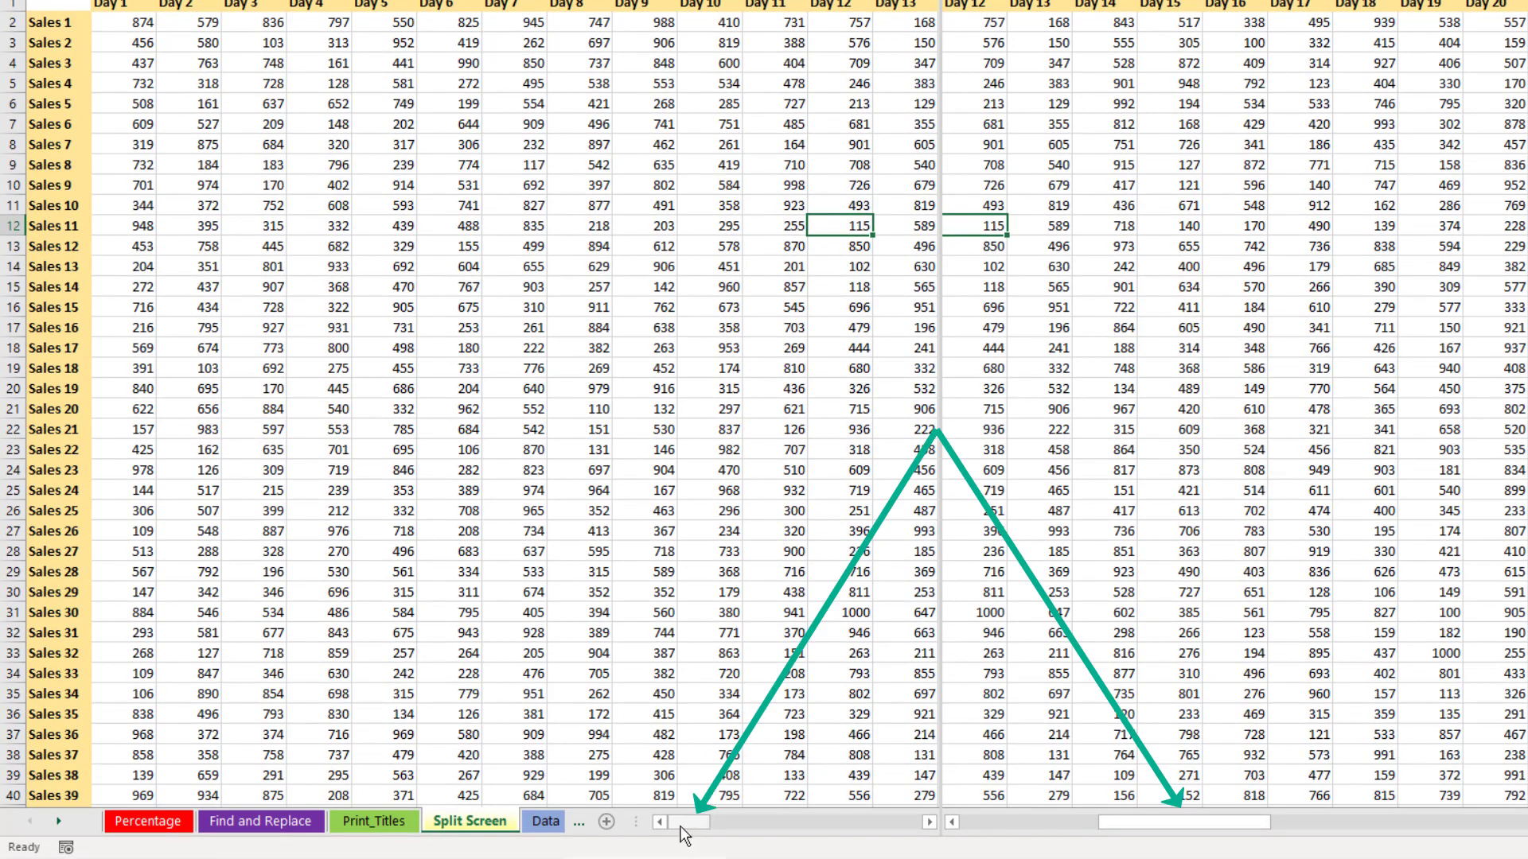
Compare the Day 1 to Day 13 columns with the Day 45 onward columns using the two independent panes
drag(681, 826, 635, 818)
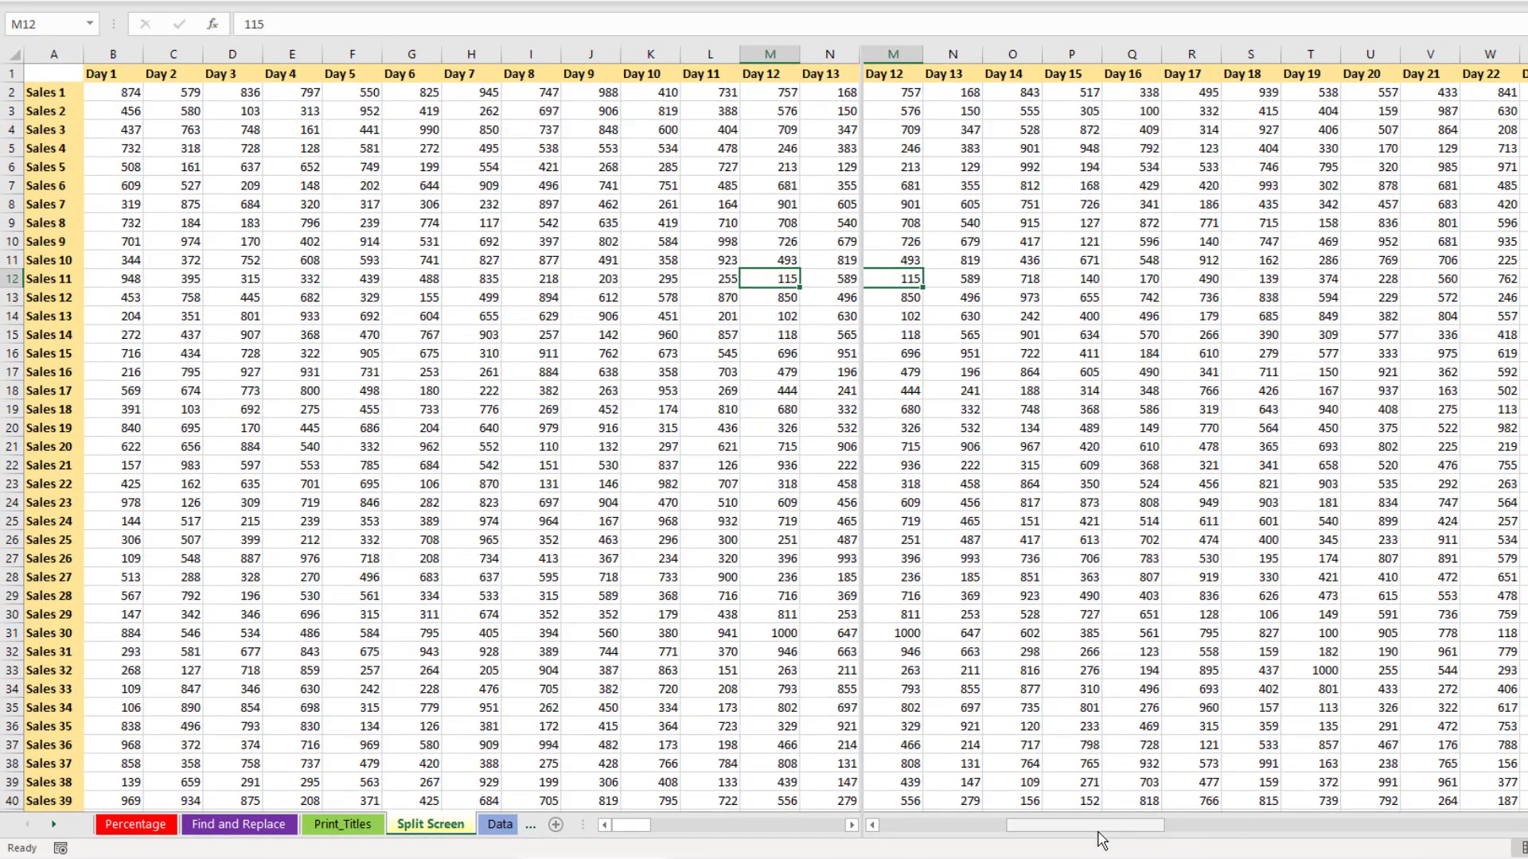
drag(1097, 832, 1451, 848)
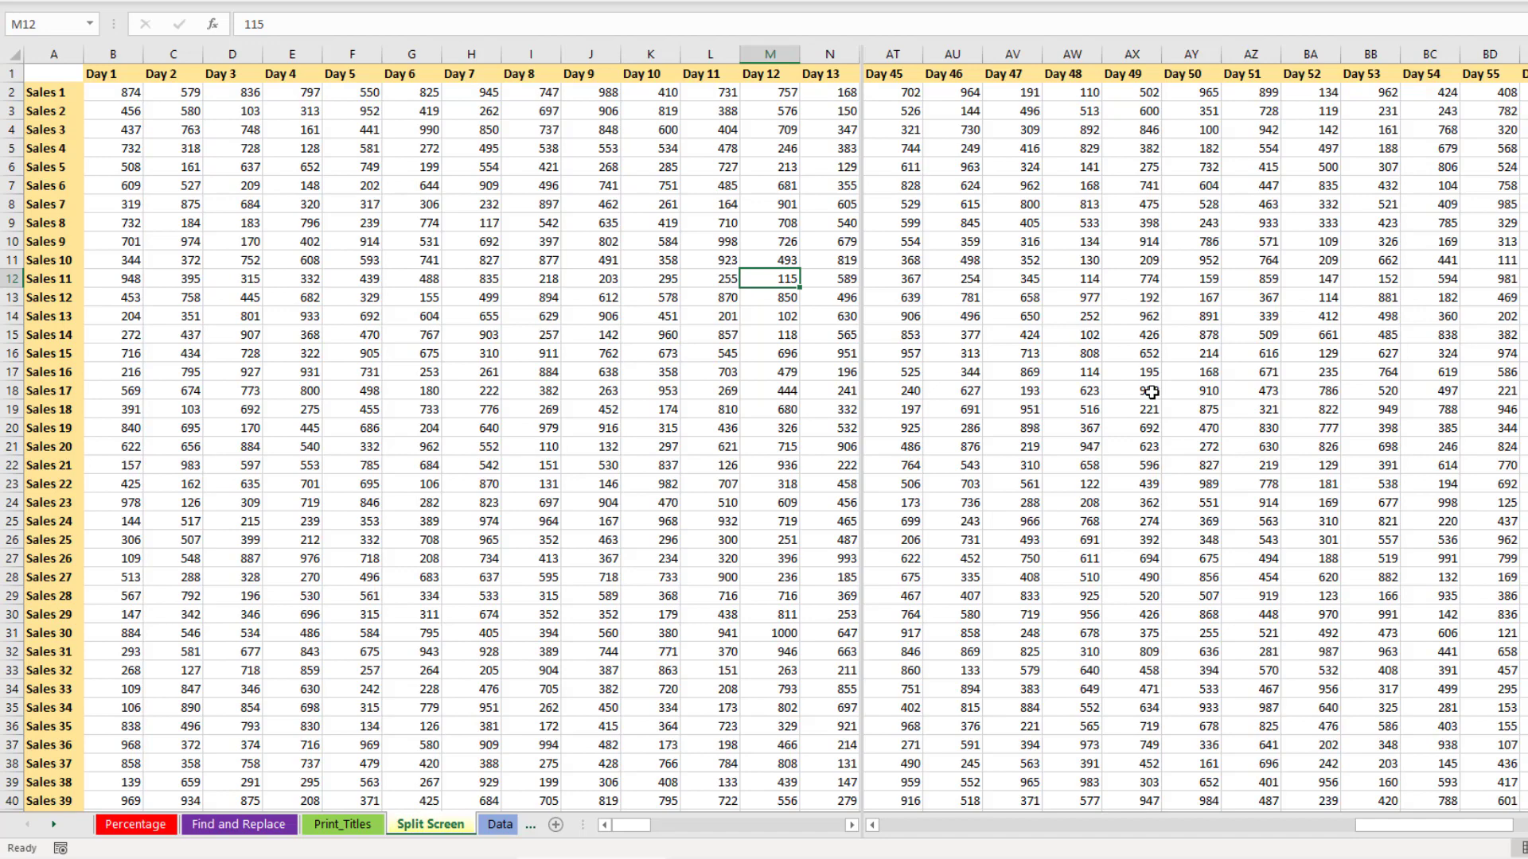
drag(1367, 828, 907, 828)
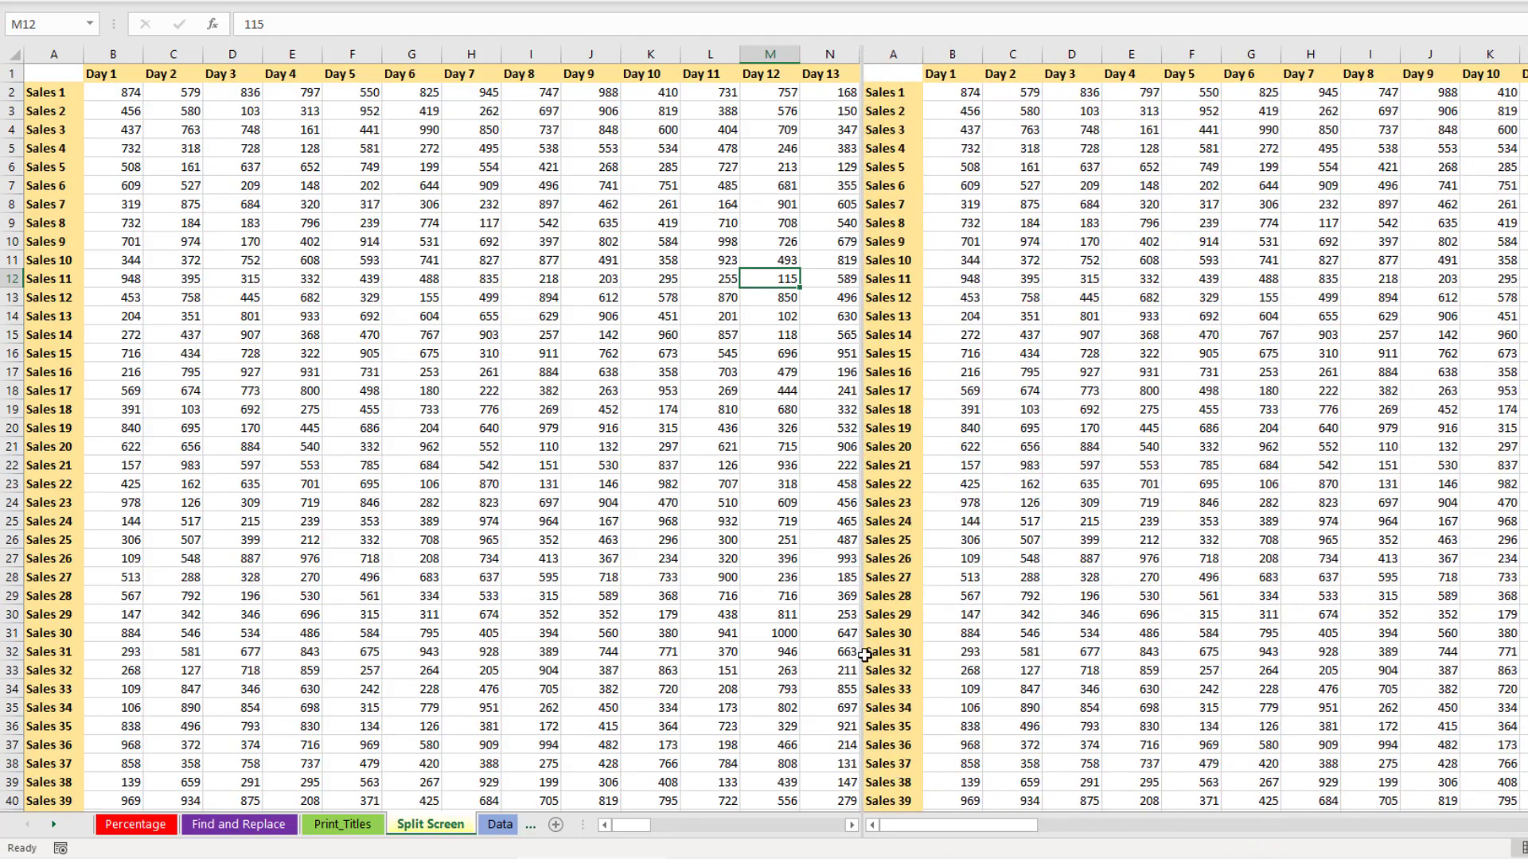
Move the vertical split to just after the Day 7 column and show the columns from Day 32 onward beside it
click(853, 596)
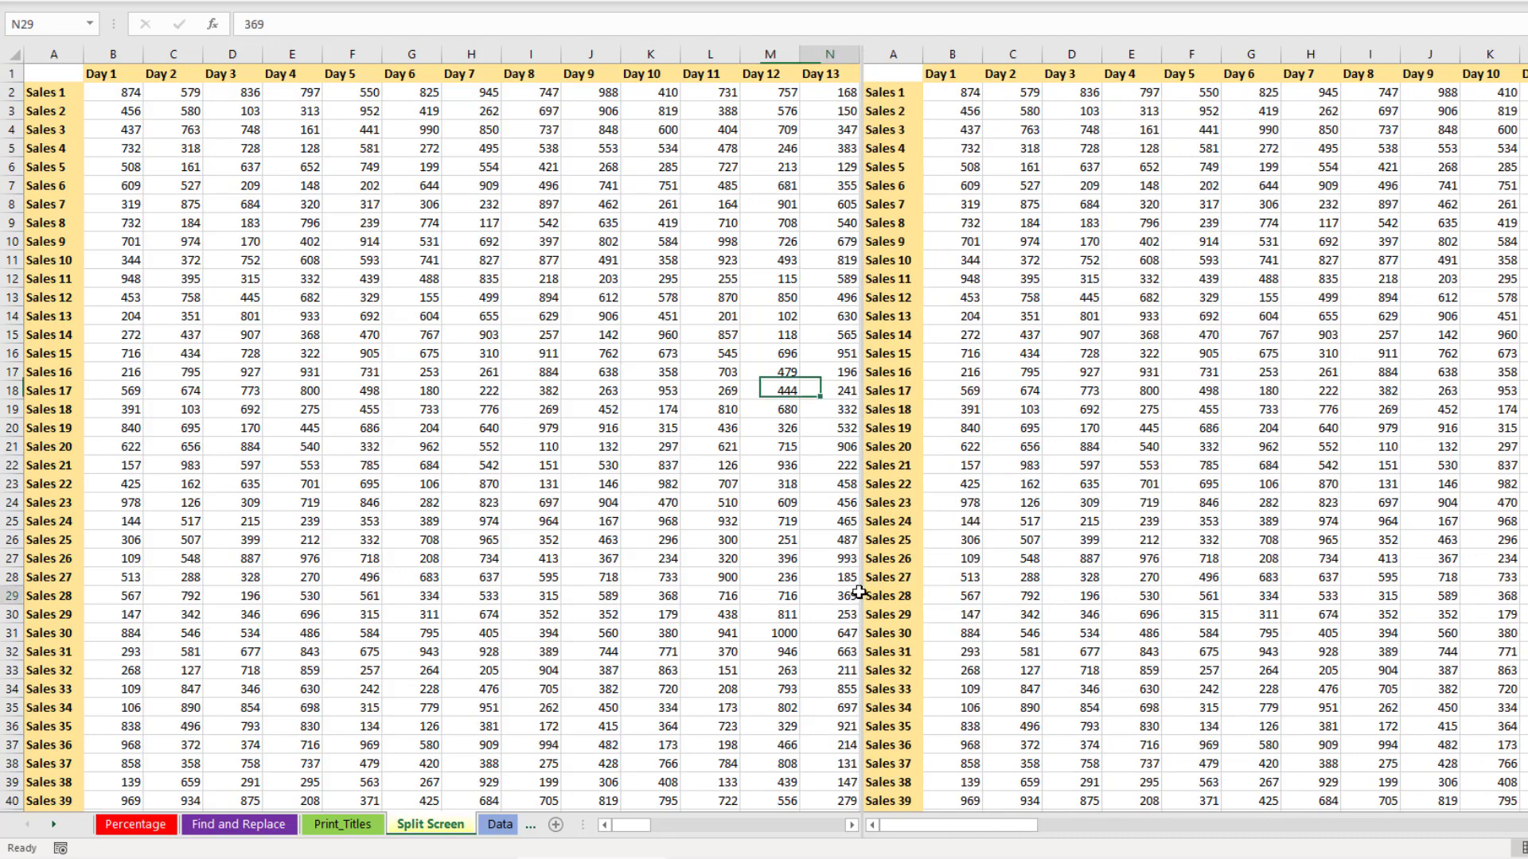
drag(850, 583, 497, 579)
drag(832, 831, 1300, 836)
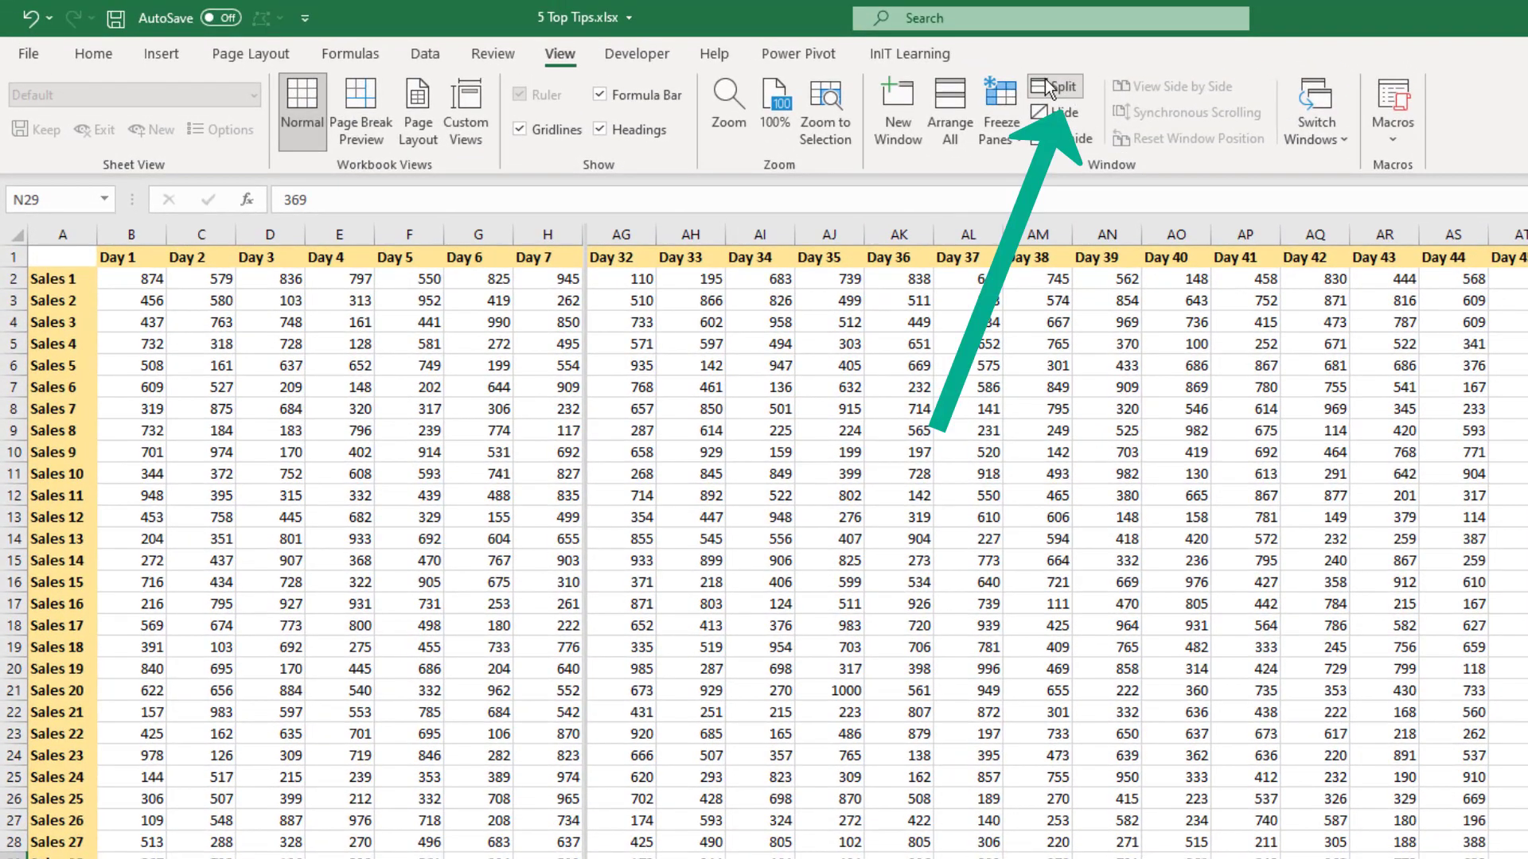
Remove the window split and return to cell A1
click(1051, 85)
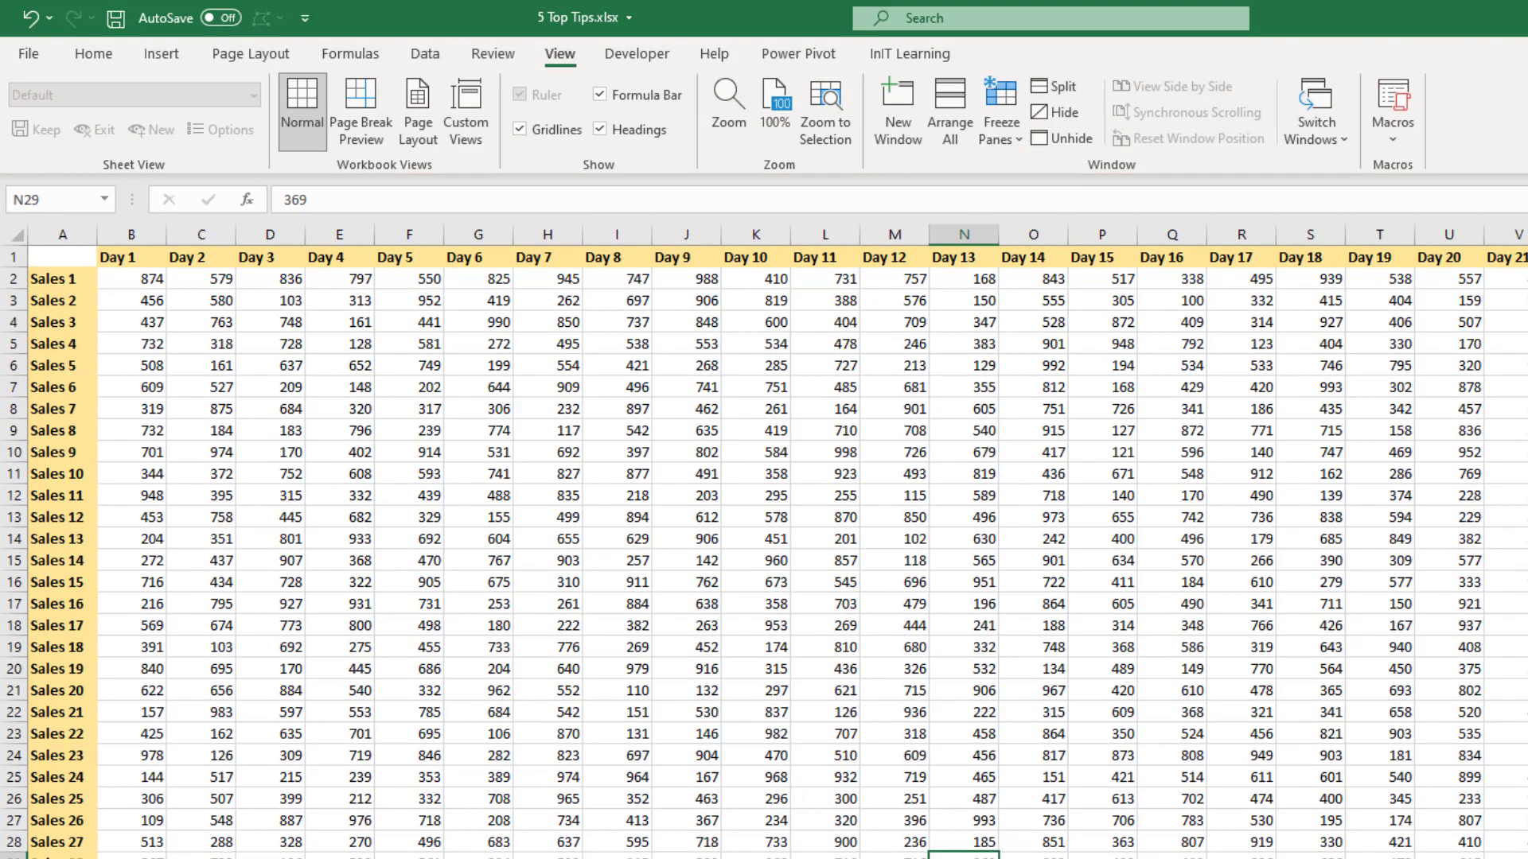
key(ctrl+Home)
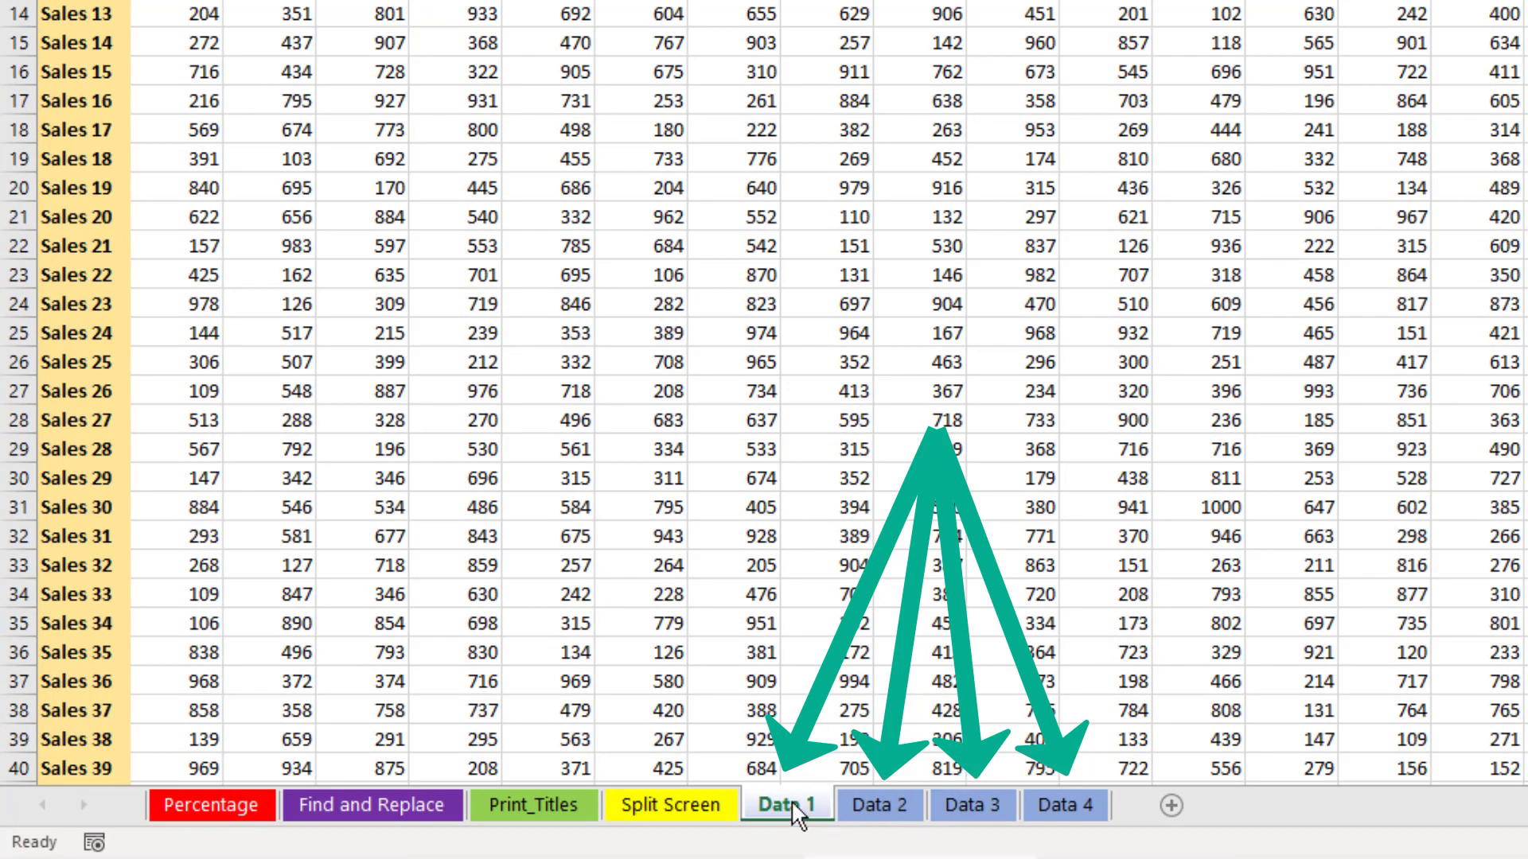
Look through the Data 2, Data 3 and Data 4 worksheets and return to Data 1
click(880, 806)
click(970, 812)
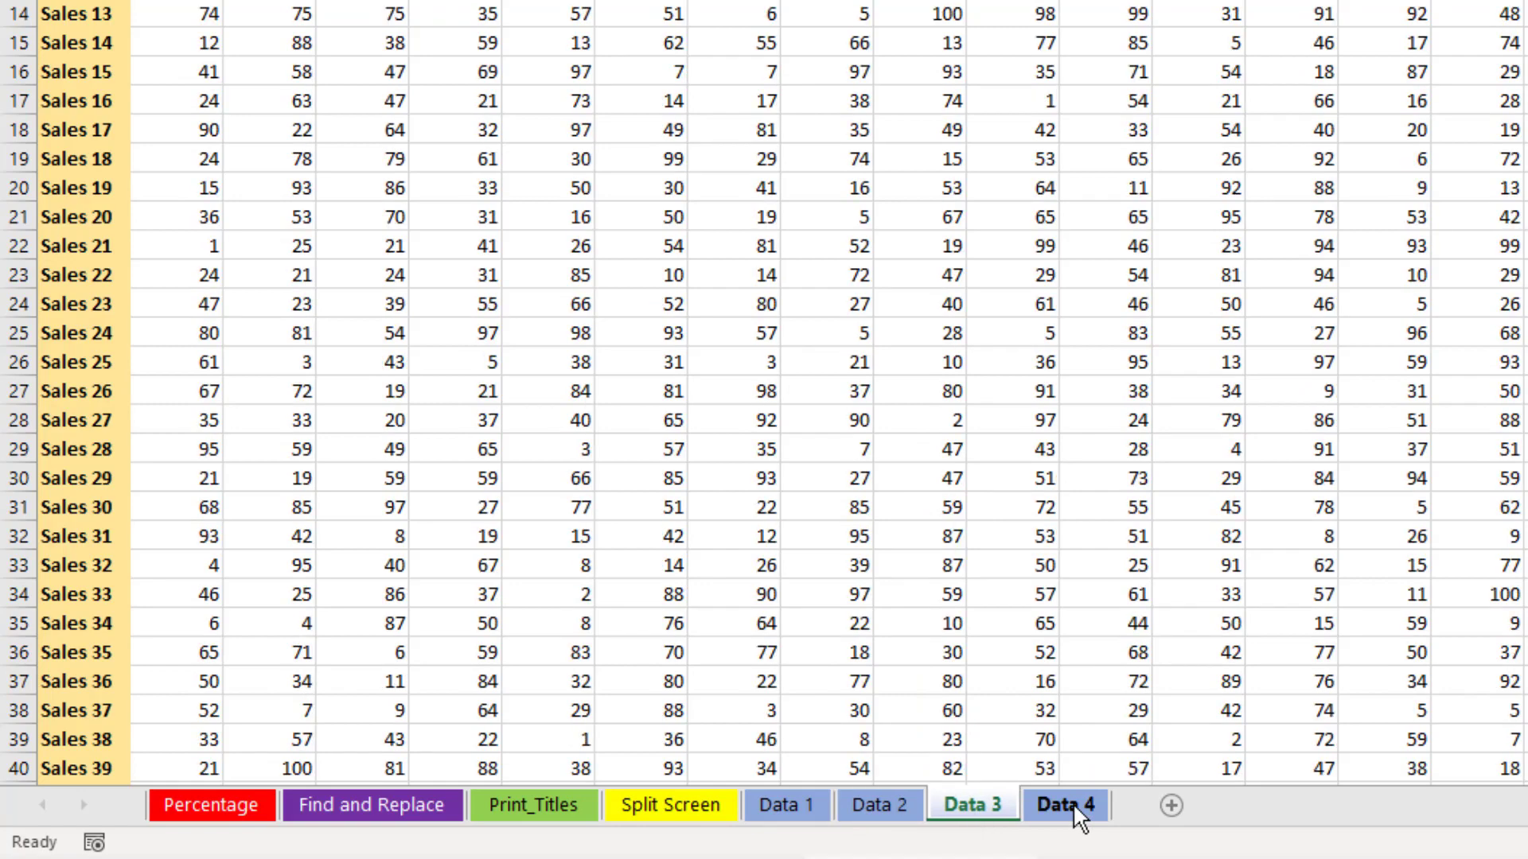
click(1070, 805)
click(768, 809)
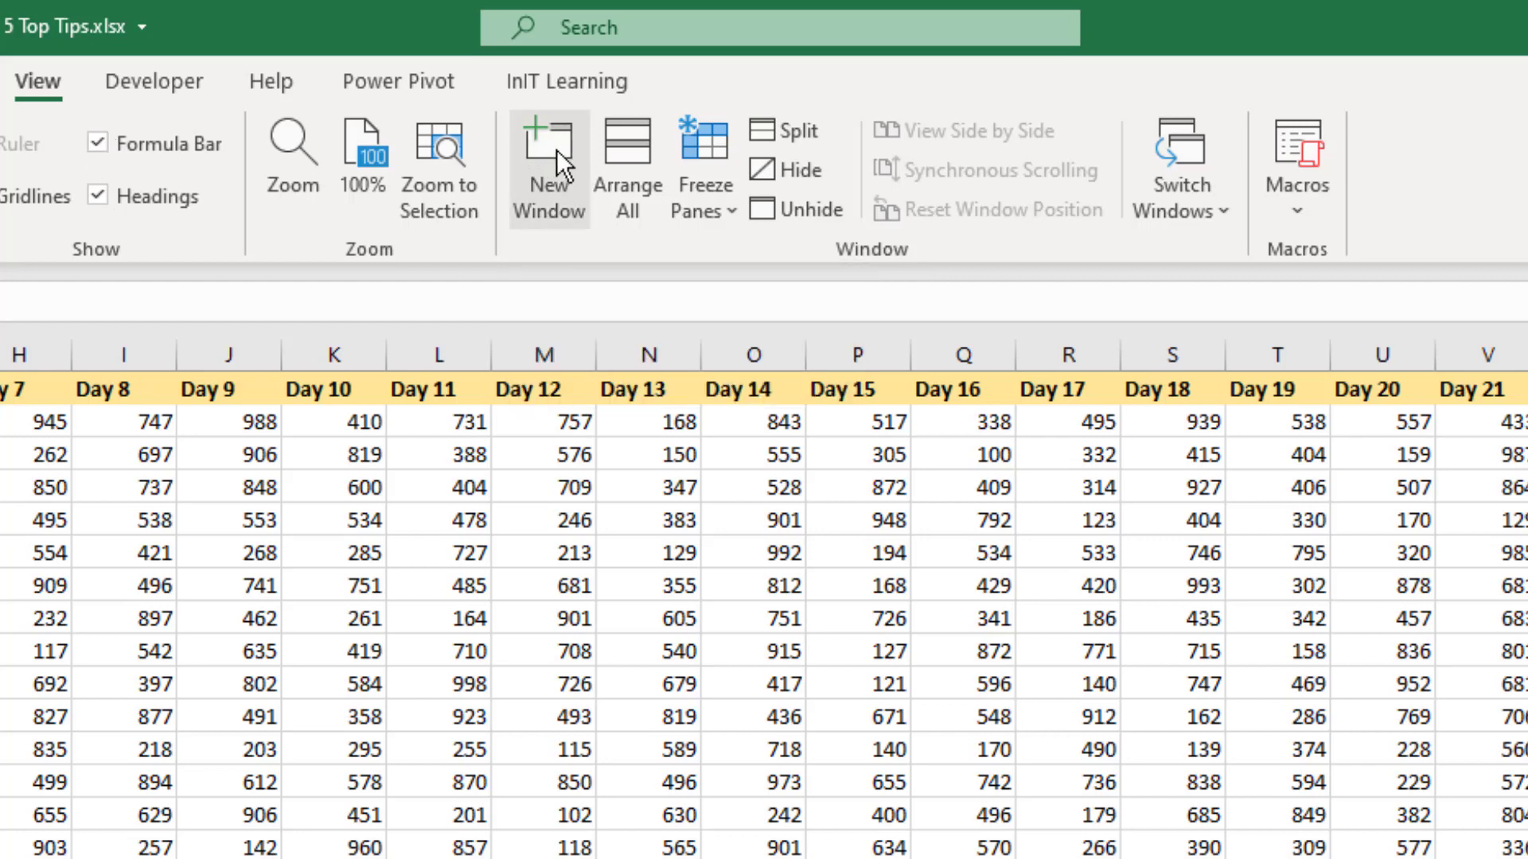
Open a second window of the workbook and place both windows side by side, with the new one on the right half
click(557, 150)
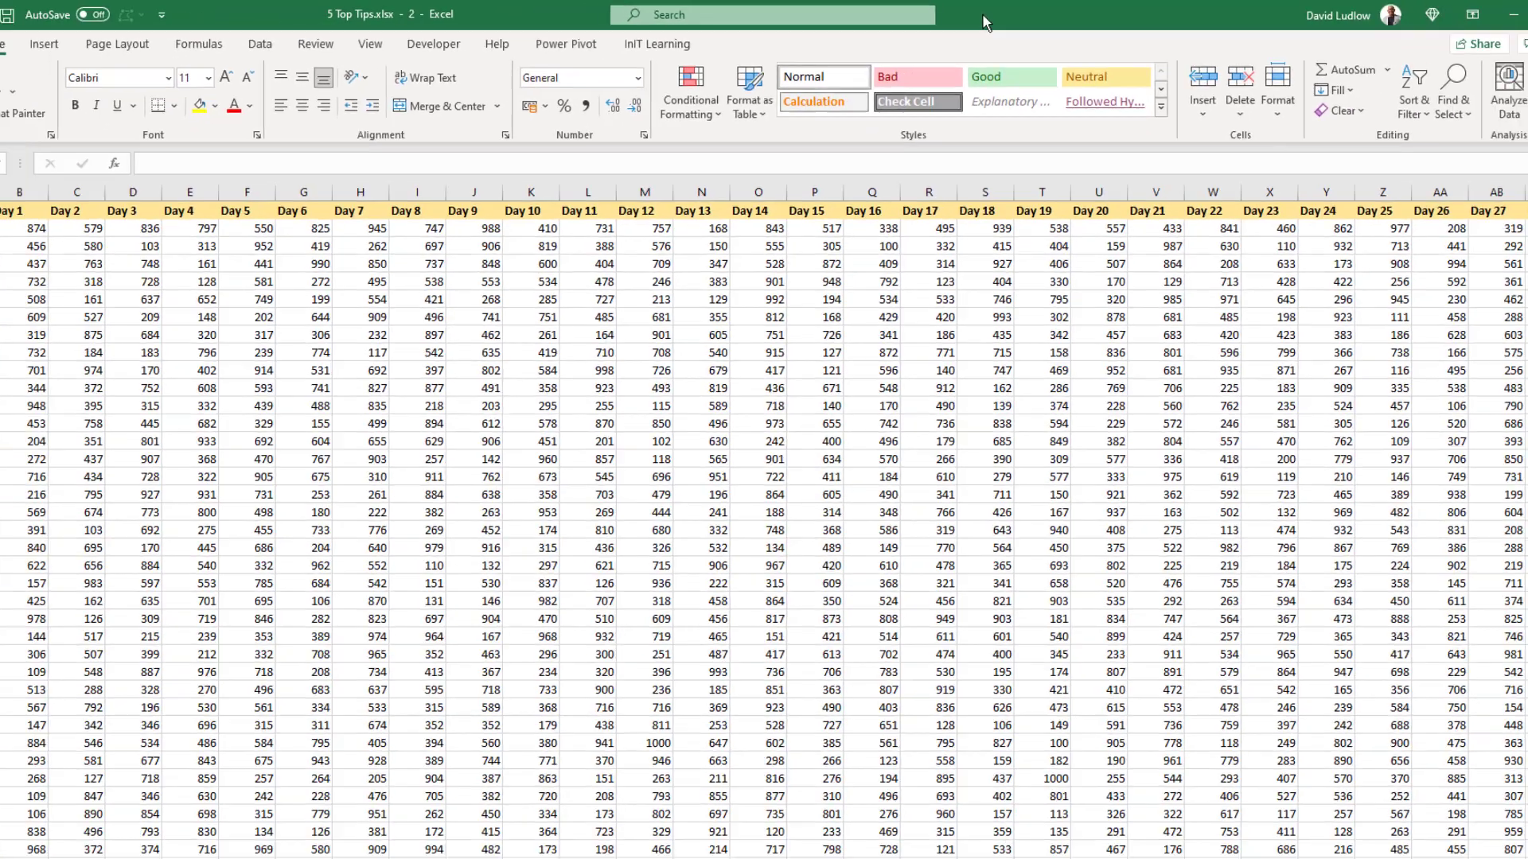
key(super+Right)
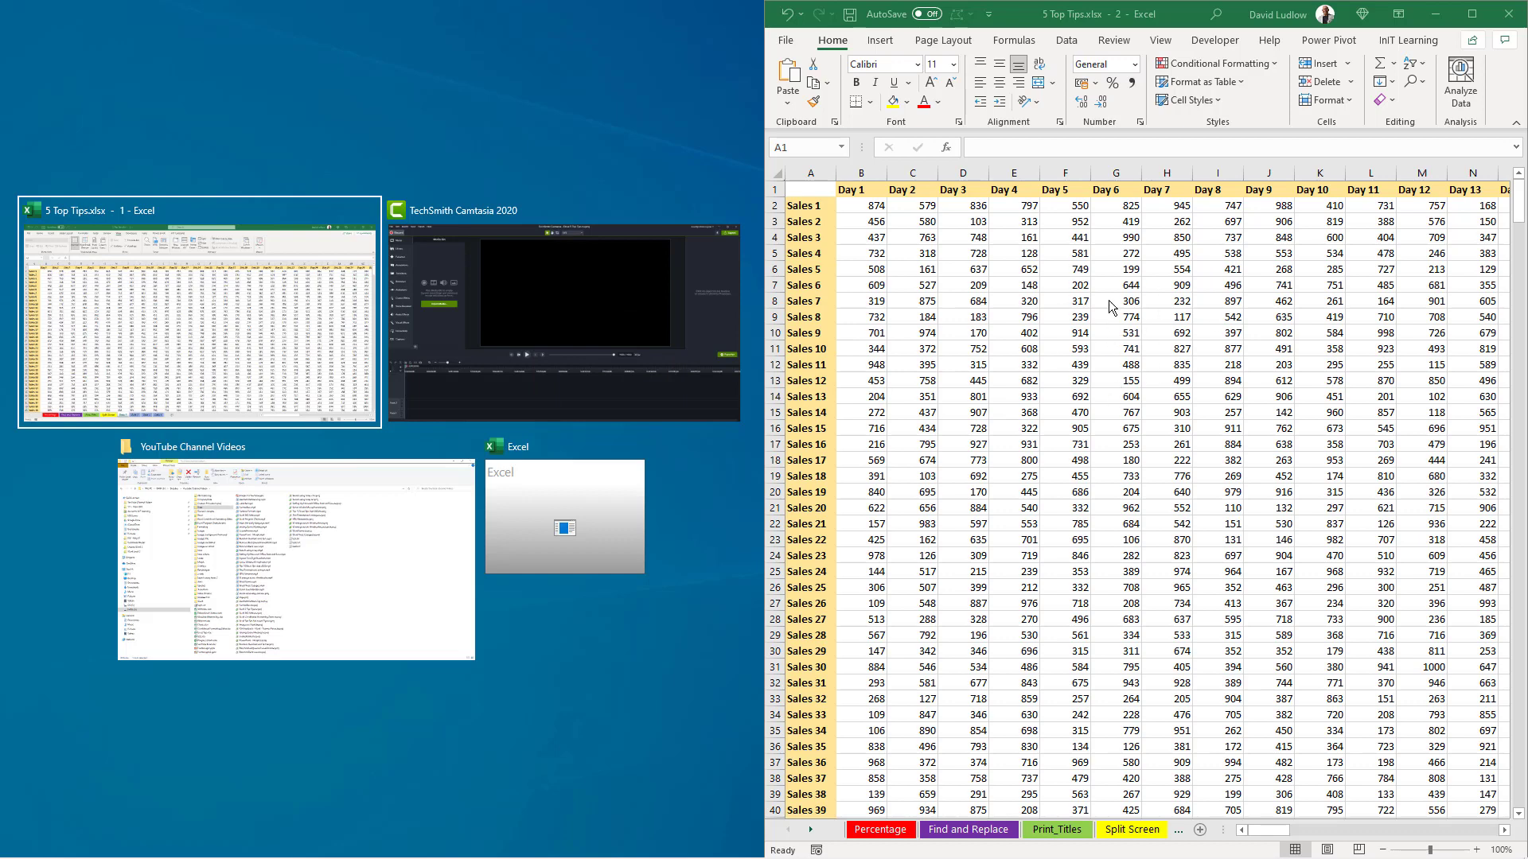
click(223, 323)
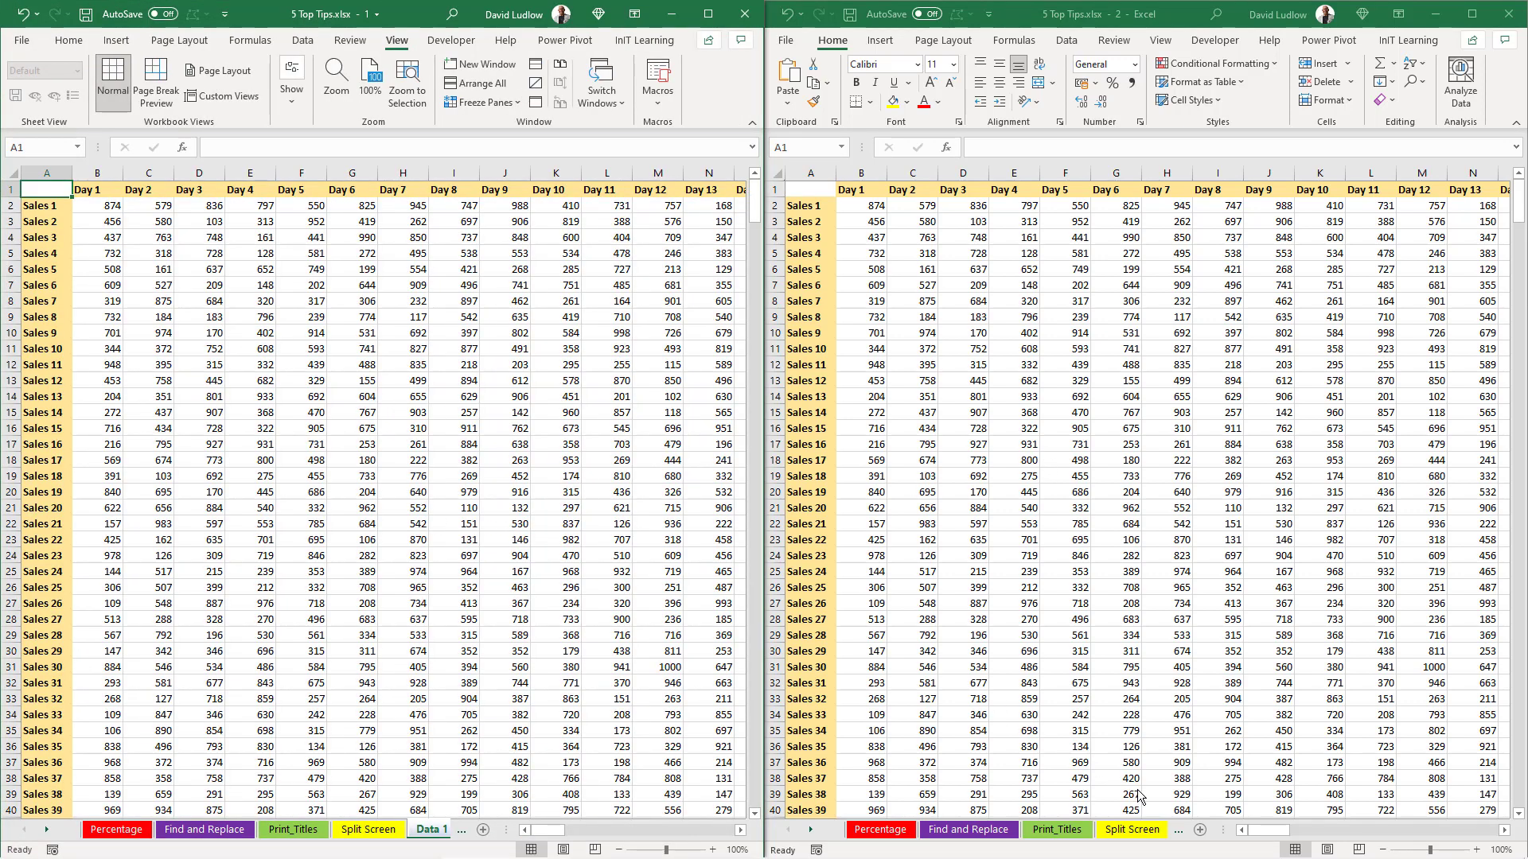
Show the Data 2 worksheet in the second workbook window, with Data 1 kept in the first window
click(816, 831)
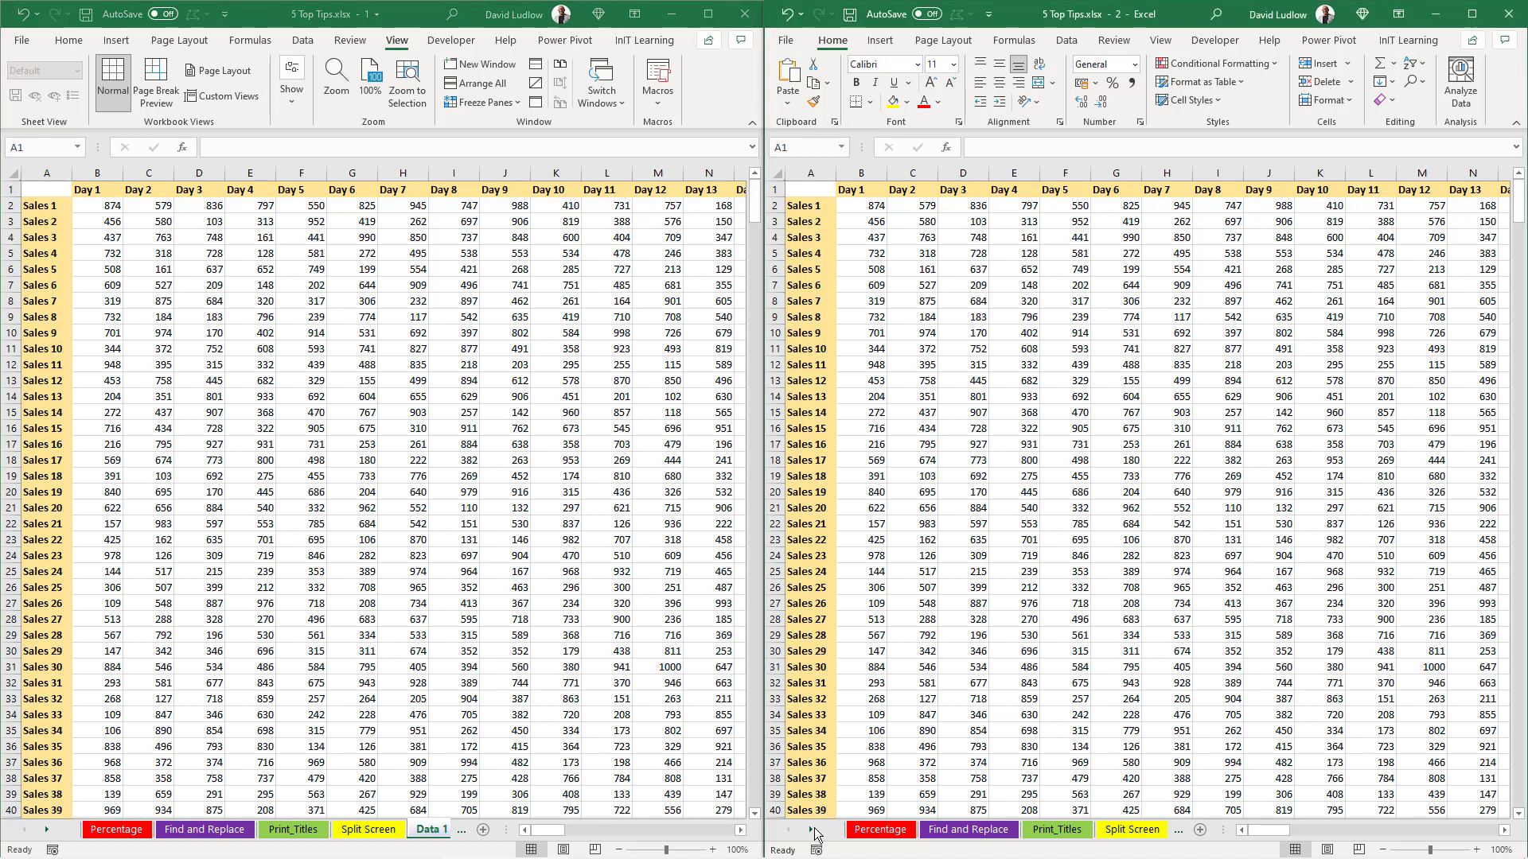
click(815, 830)
click(814, 831)
click(814, 832)
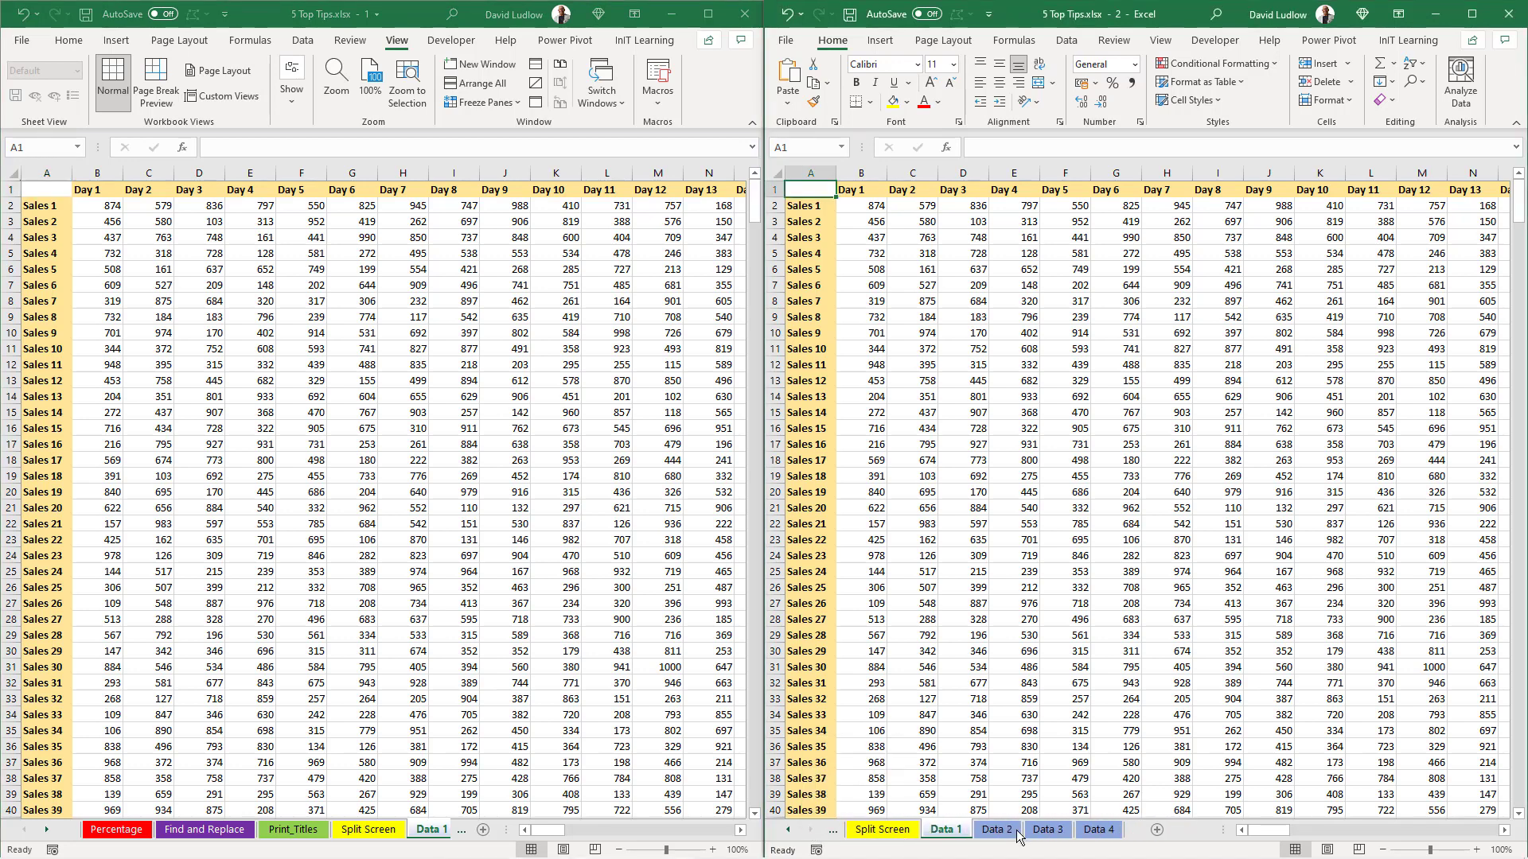
click(1007, 830)
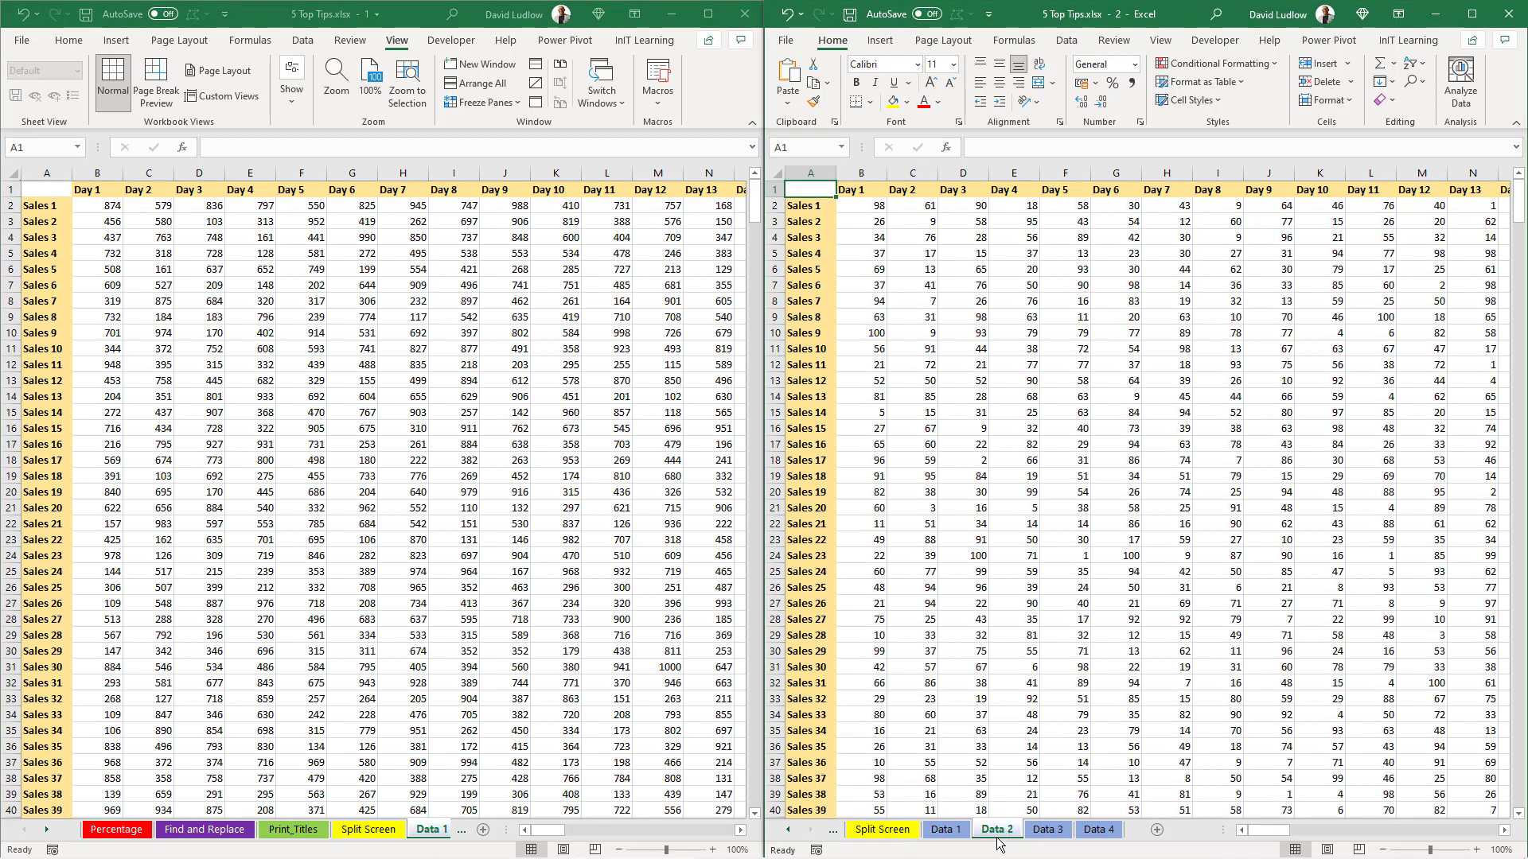
click(510, 830)
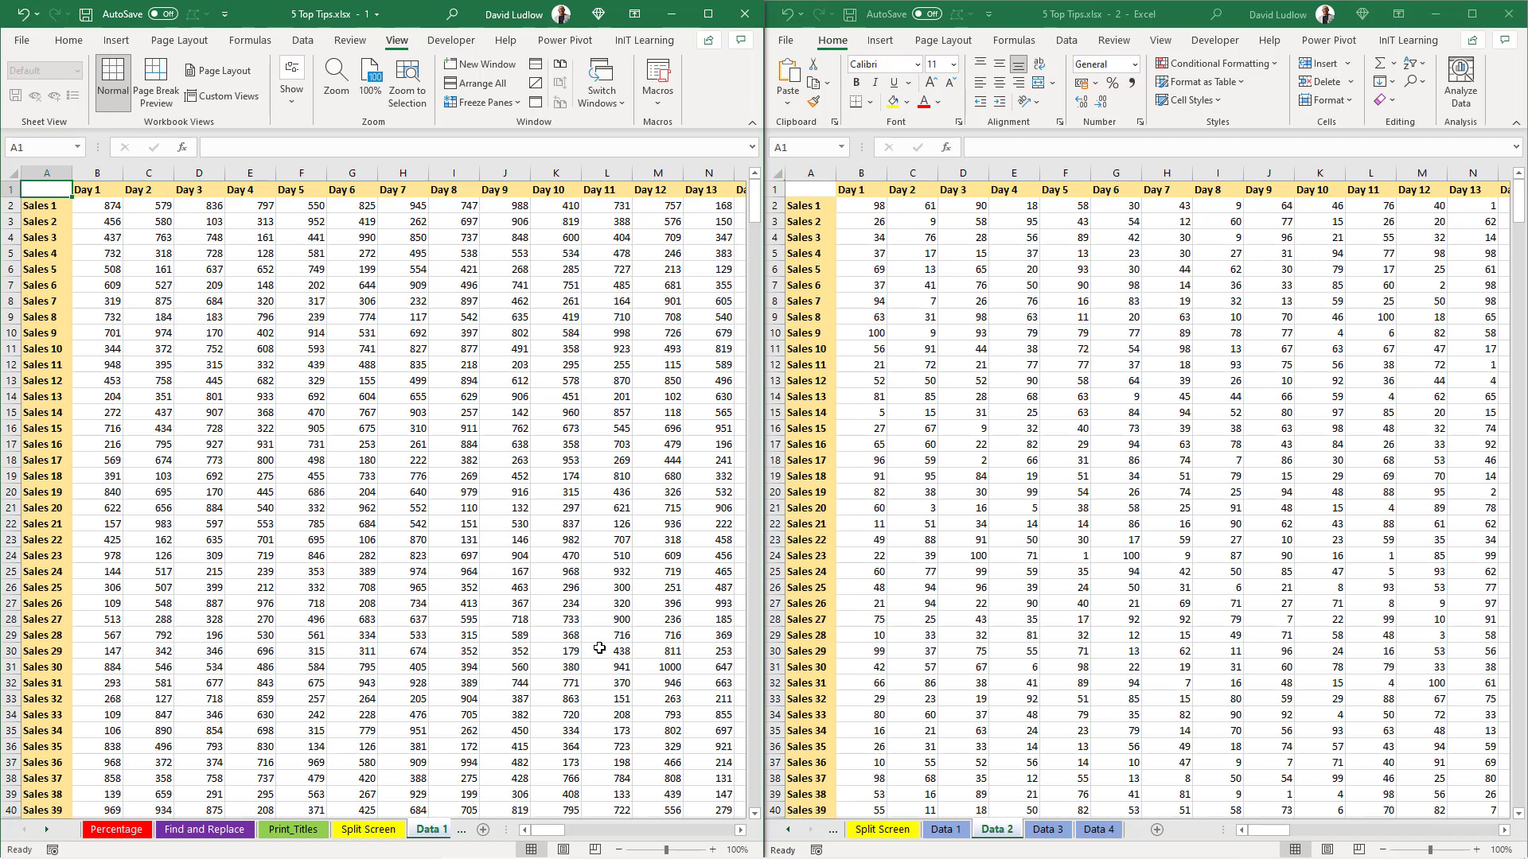
click(984, 833)
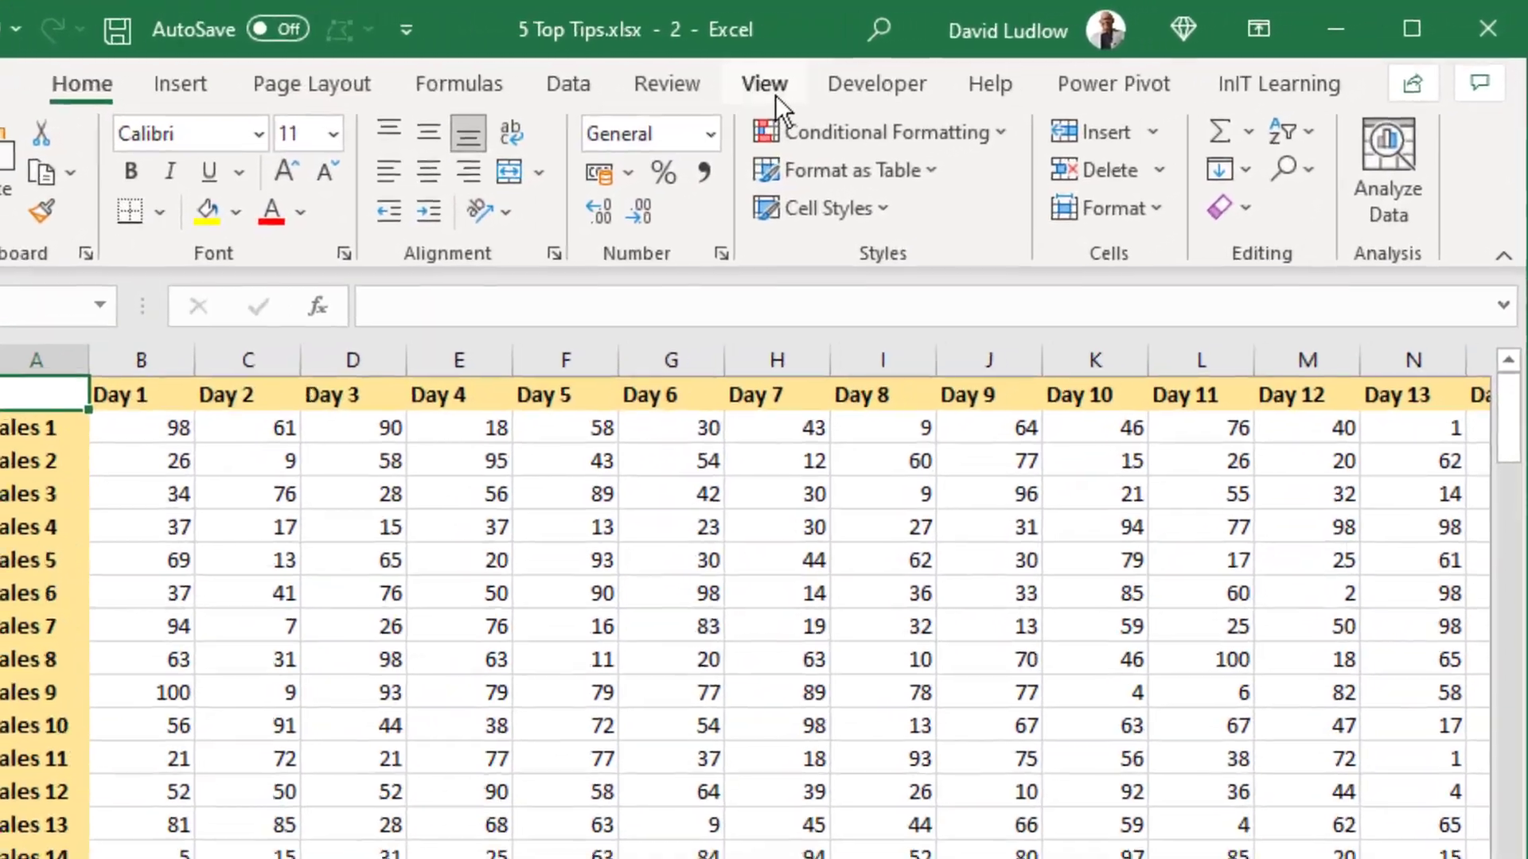
Open a third and a fourth window of the 5 Top Tips workbook
click(1162, 41)
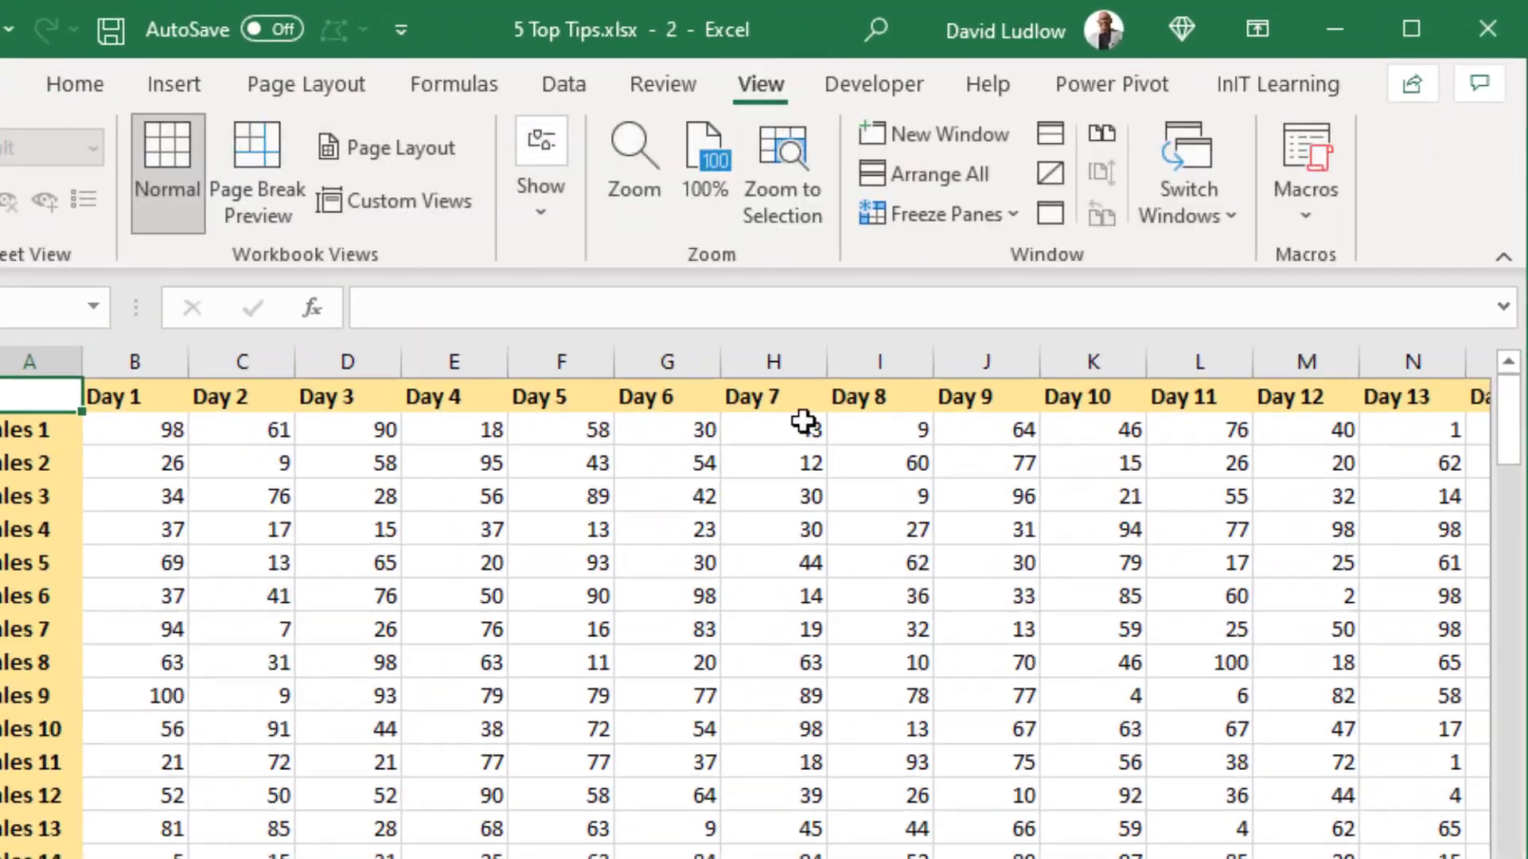
click(918, 140)
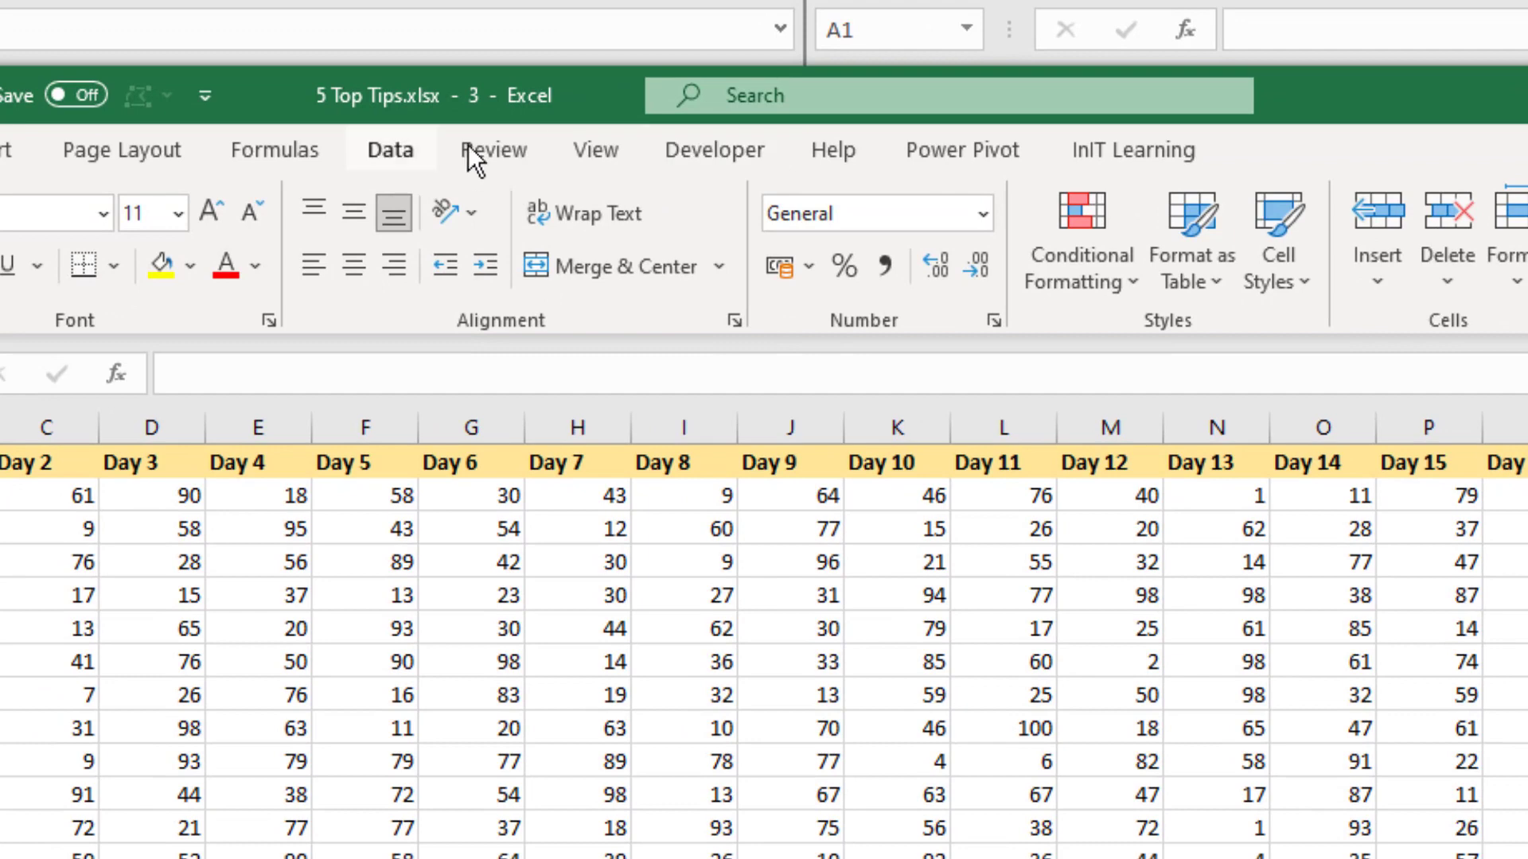
click(595, 149)
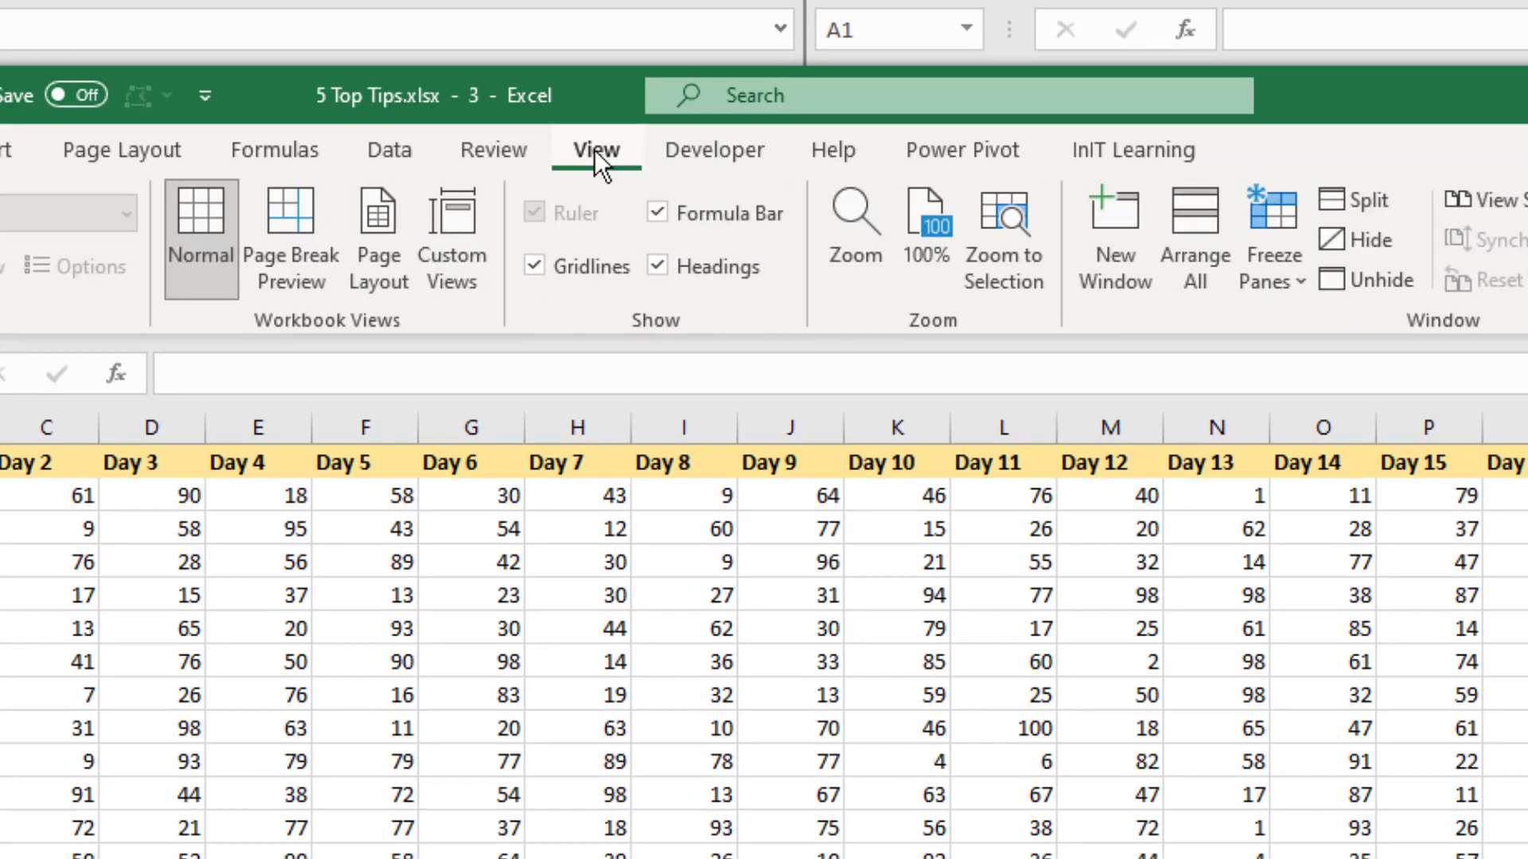
click(1105, 205)
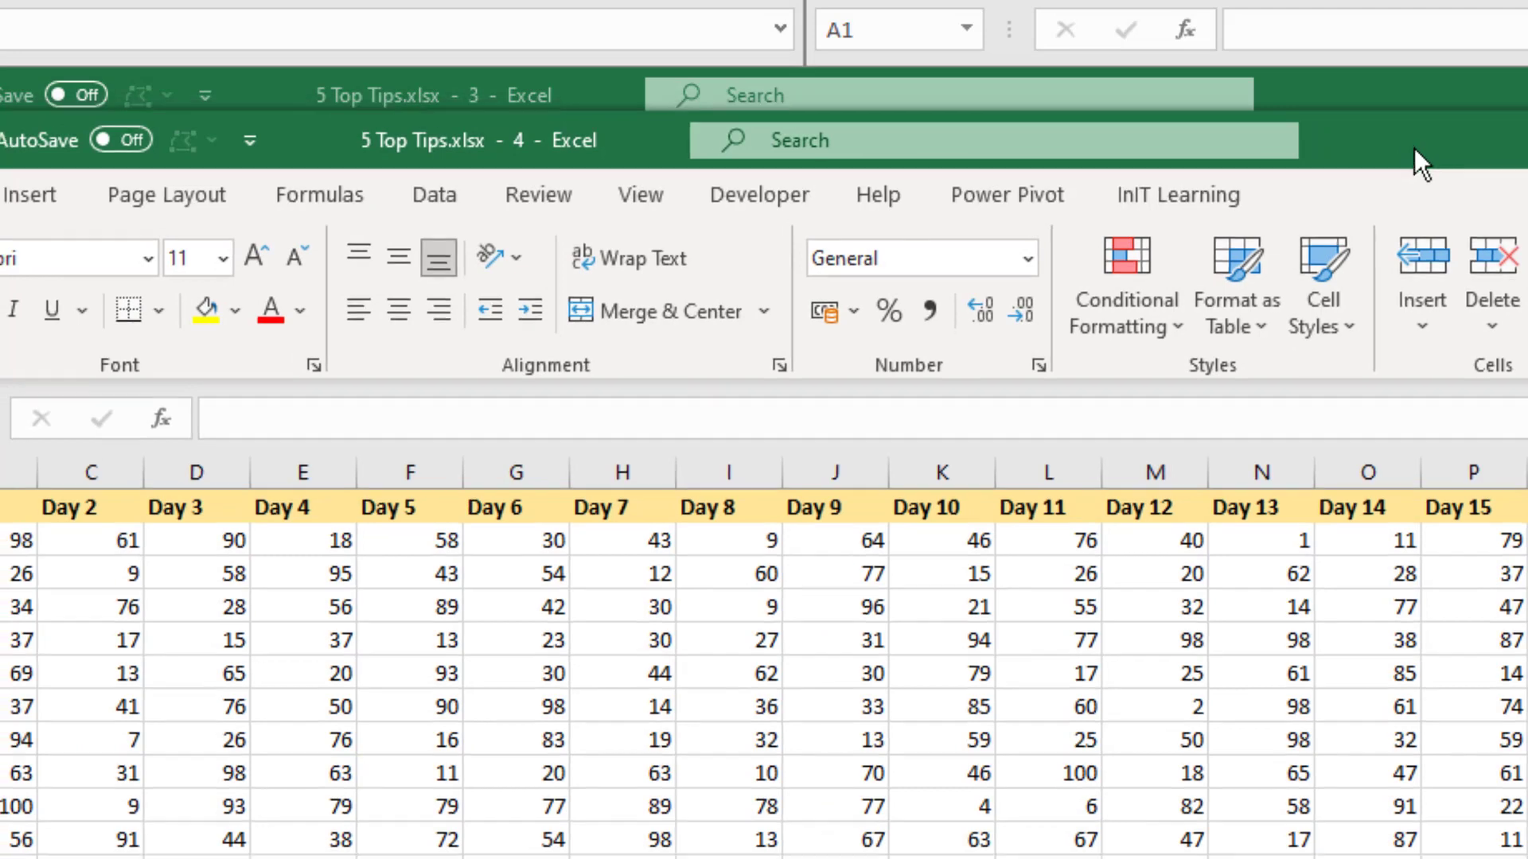
mouse_move(1415, 148)
mouse_down()
mouse_move(1424, 212)
mouse_move(1419, 163)
mouse_up()
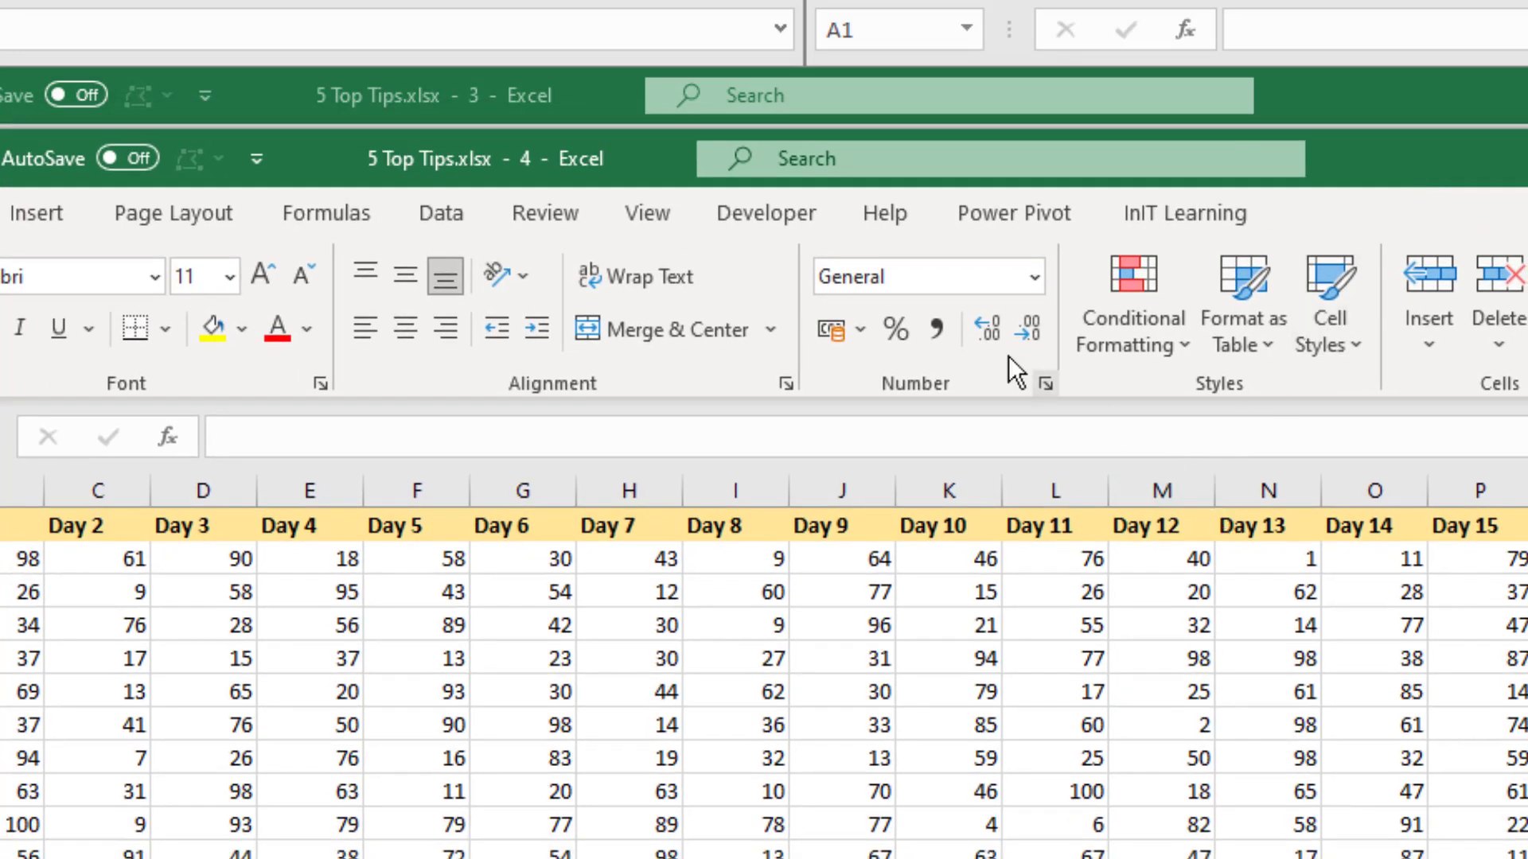
click(649, 211)
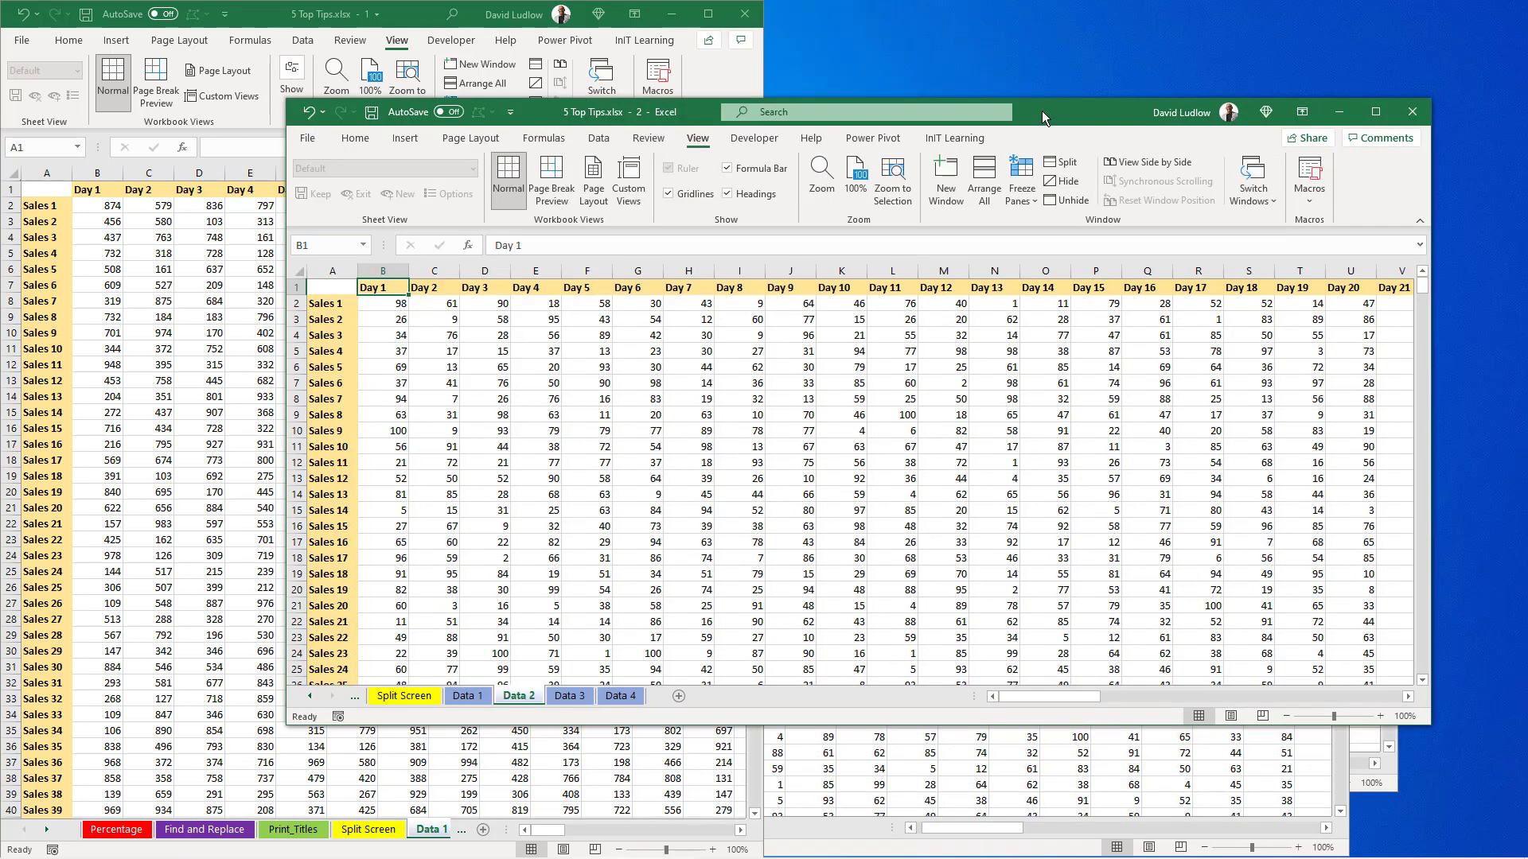
Arrange the four workbook windows in screen quarters, with windows 1 and 2 in the upper half and 3 and 4 below them
key(super+Right)
key(super+Up)
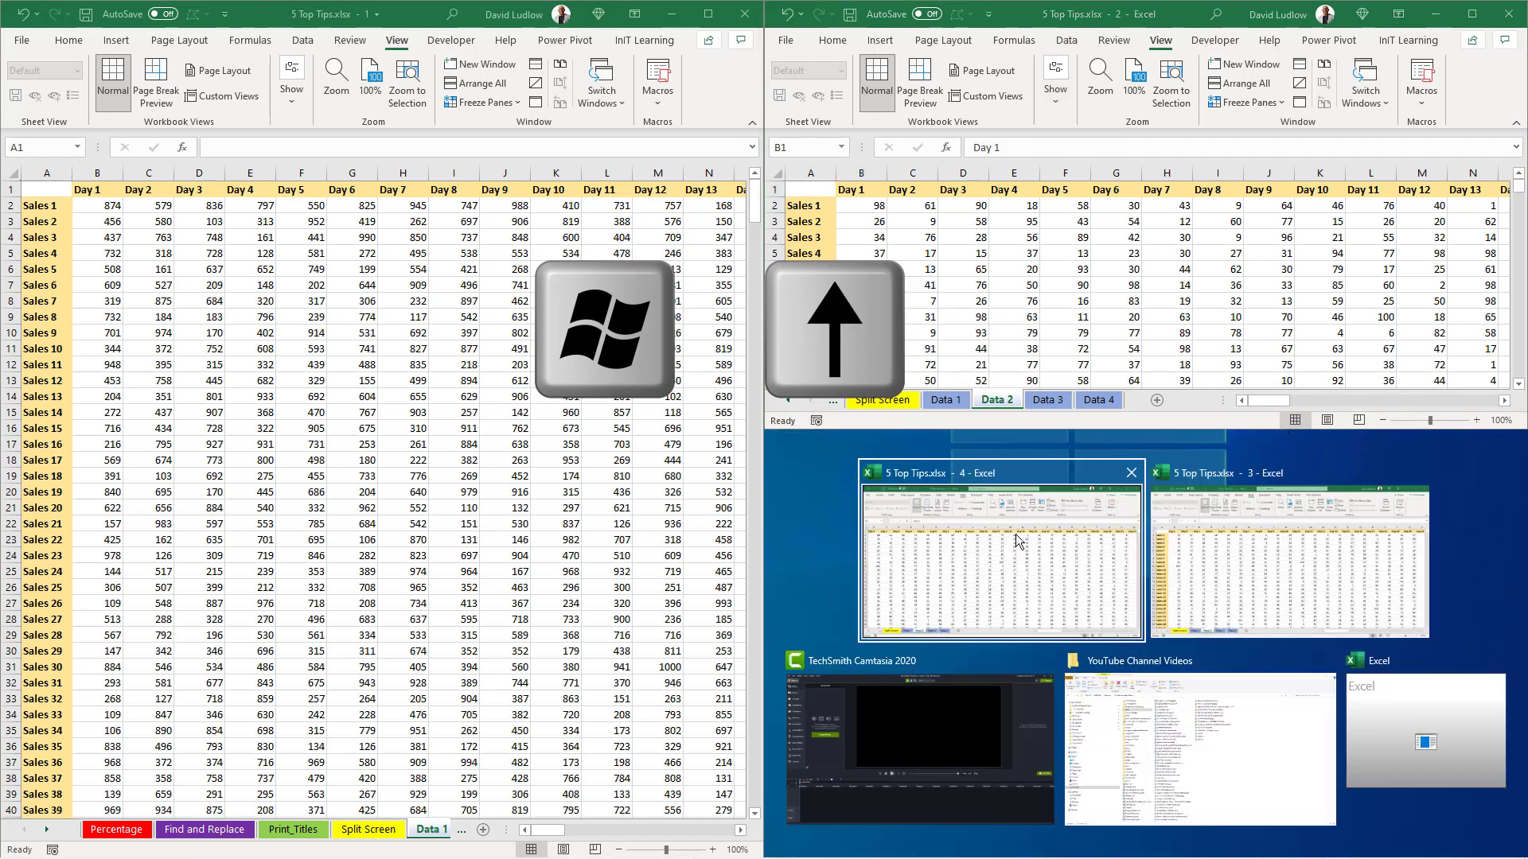
click(1033, 535)
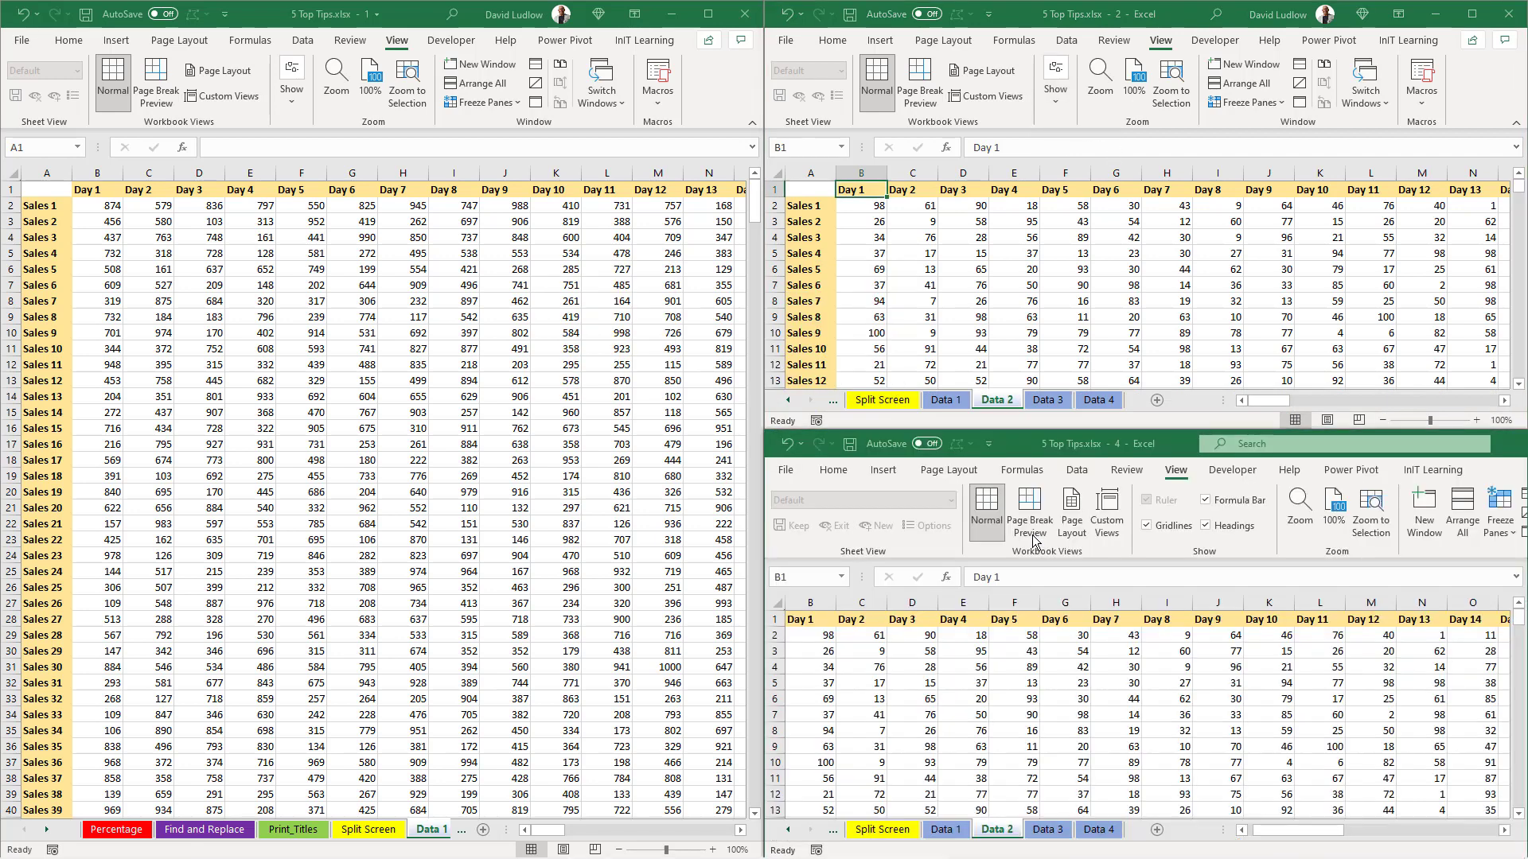
click(396, 17)
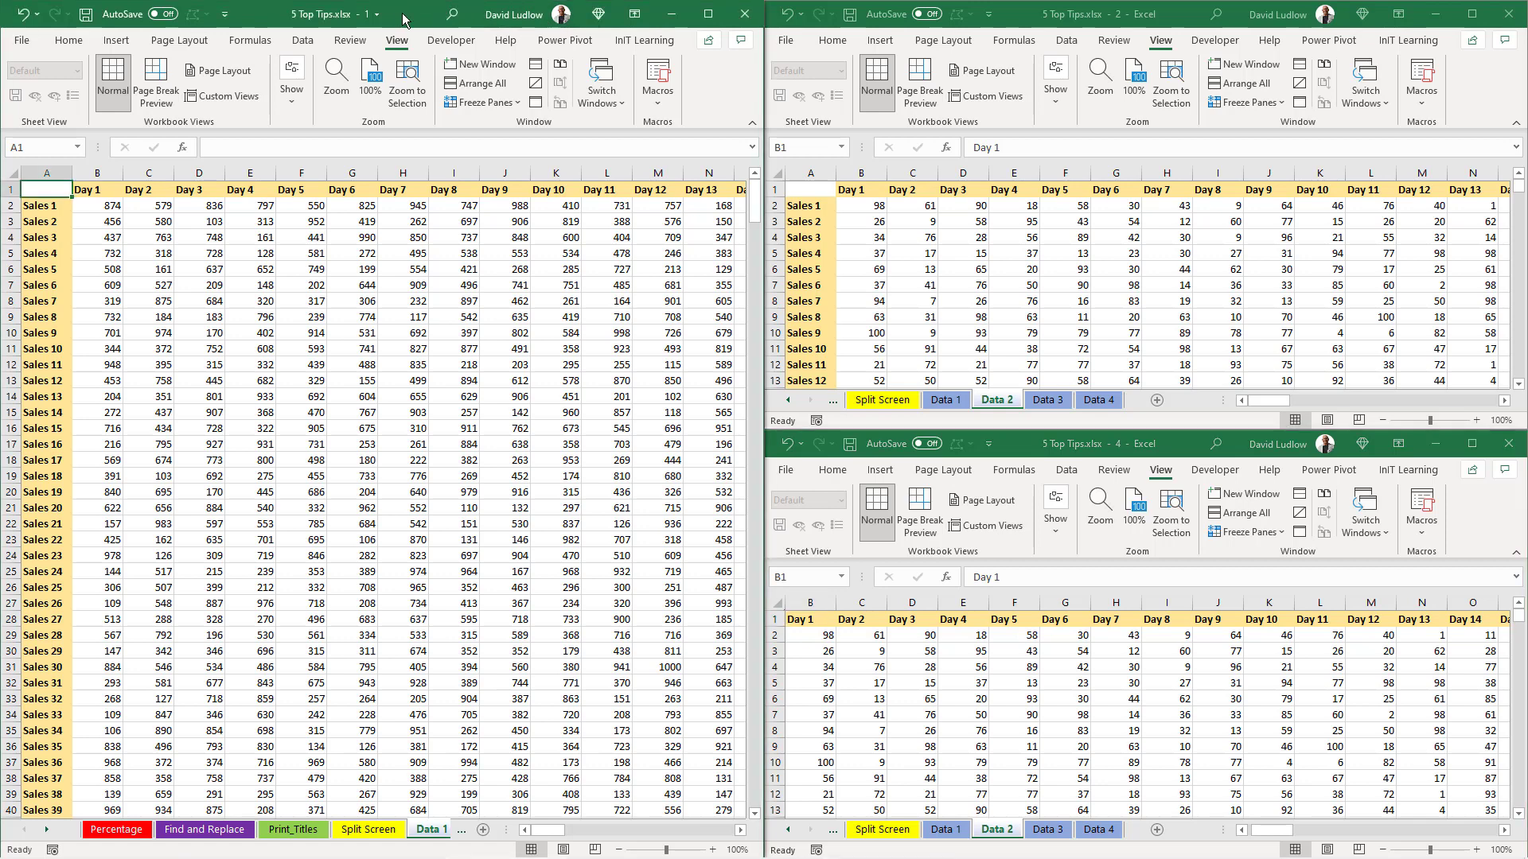
key(super+Up)
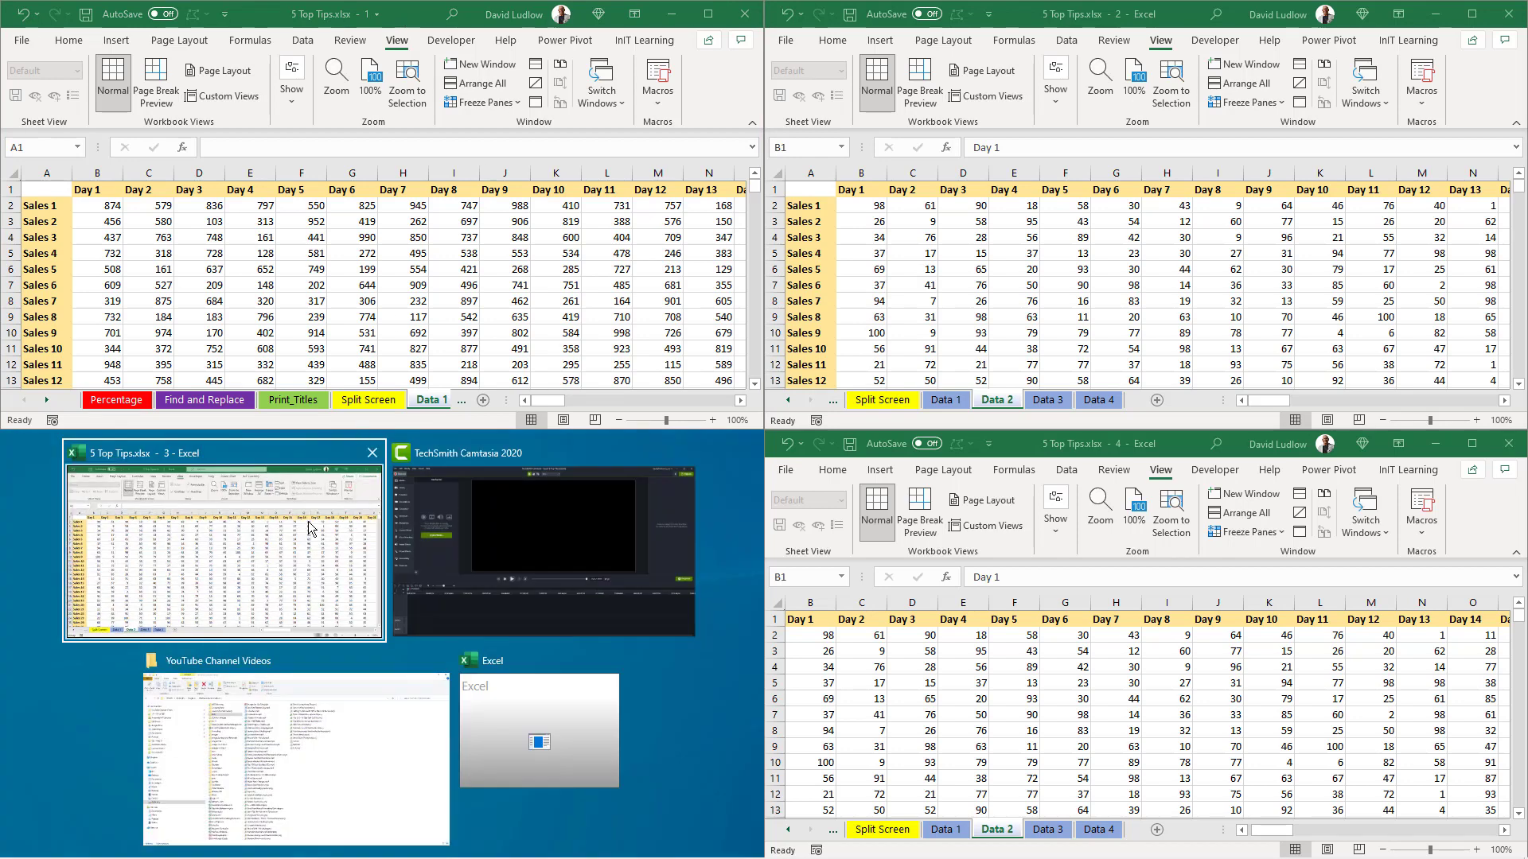
click(308, 522)
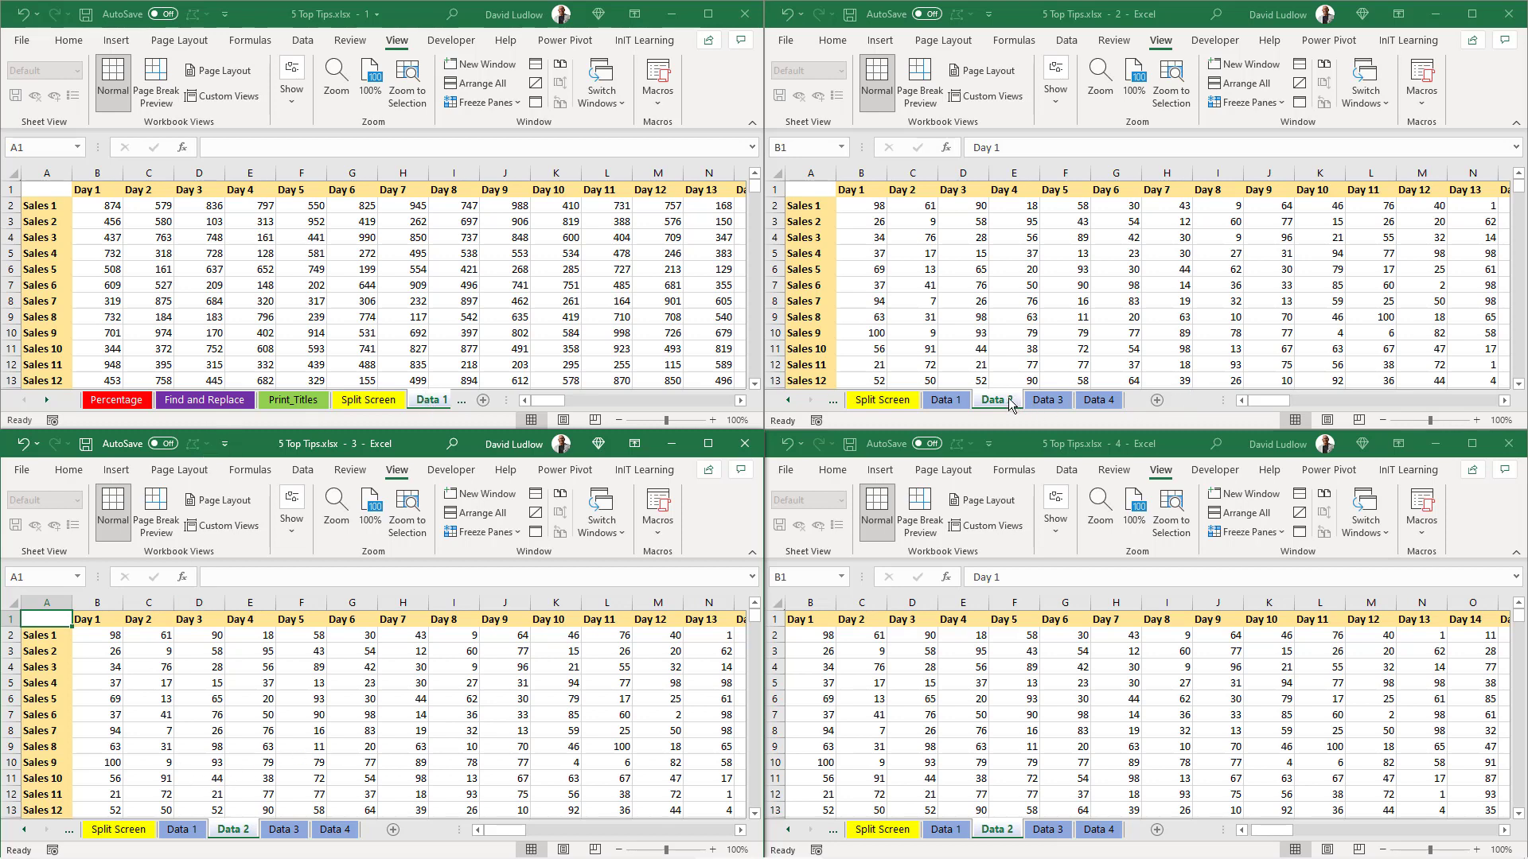
Show Data 3 in window 3 and Data 4 in window 4, and scroll through their data and back to the top rows
click(287, 830)
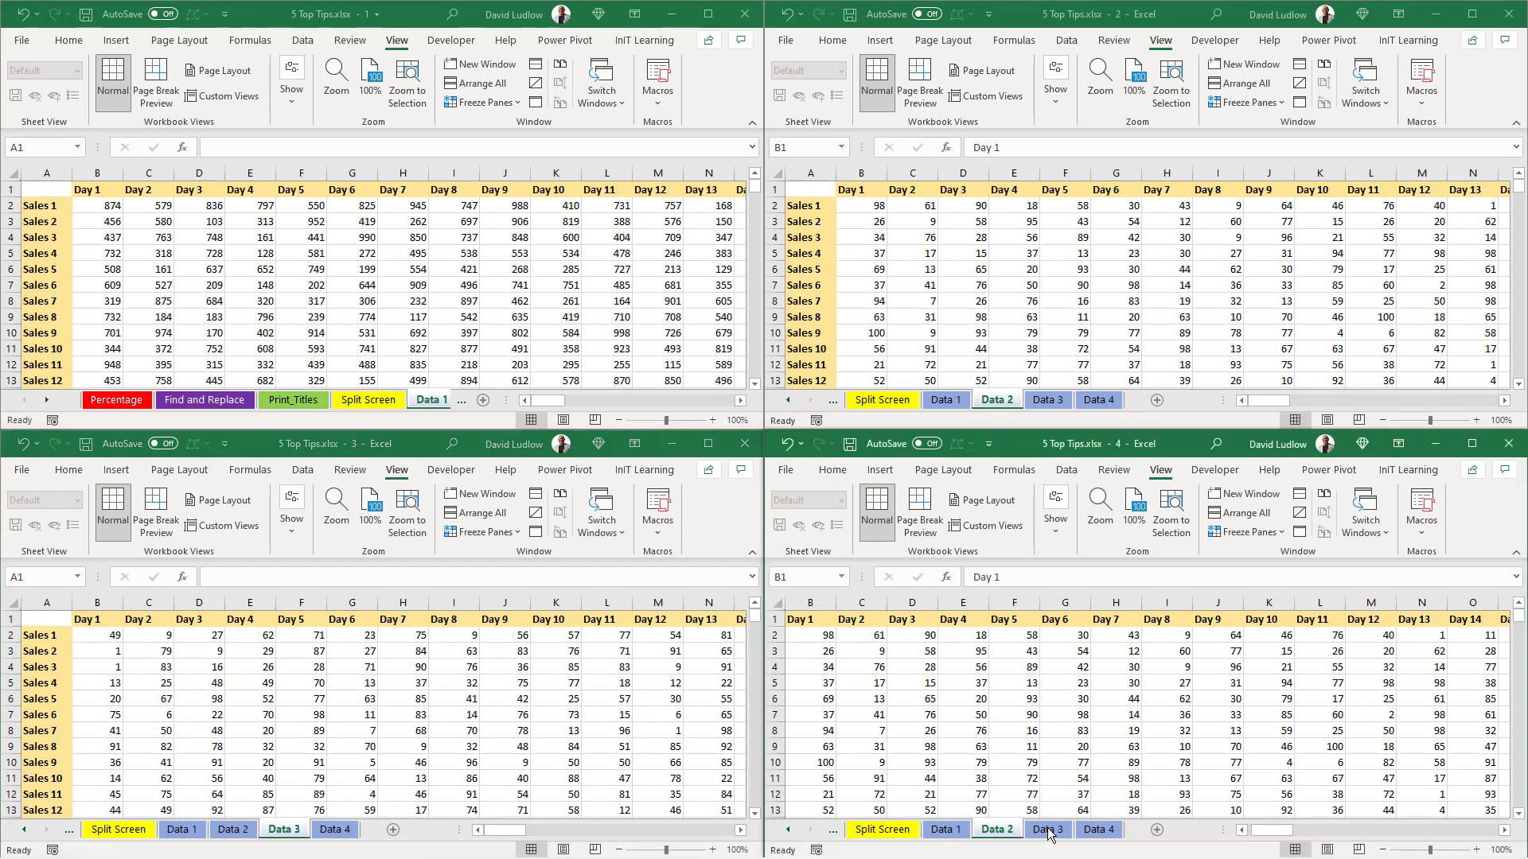
click(1102, 830)
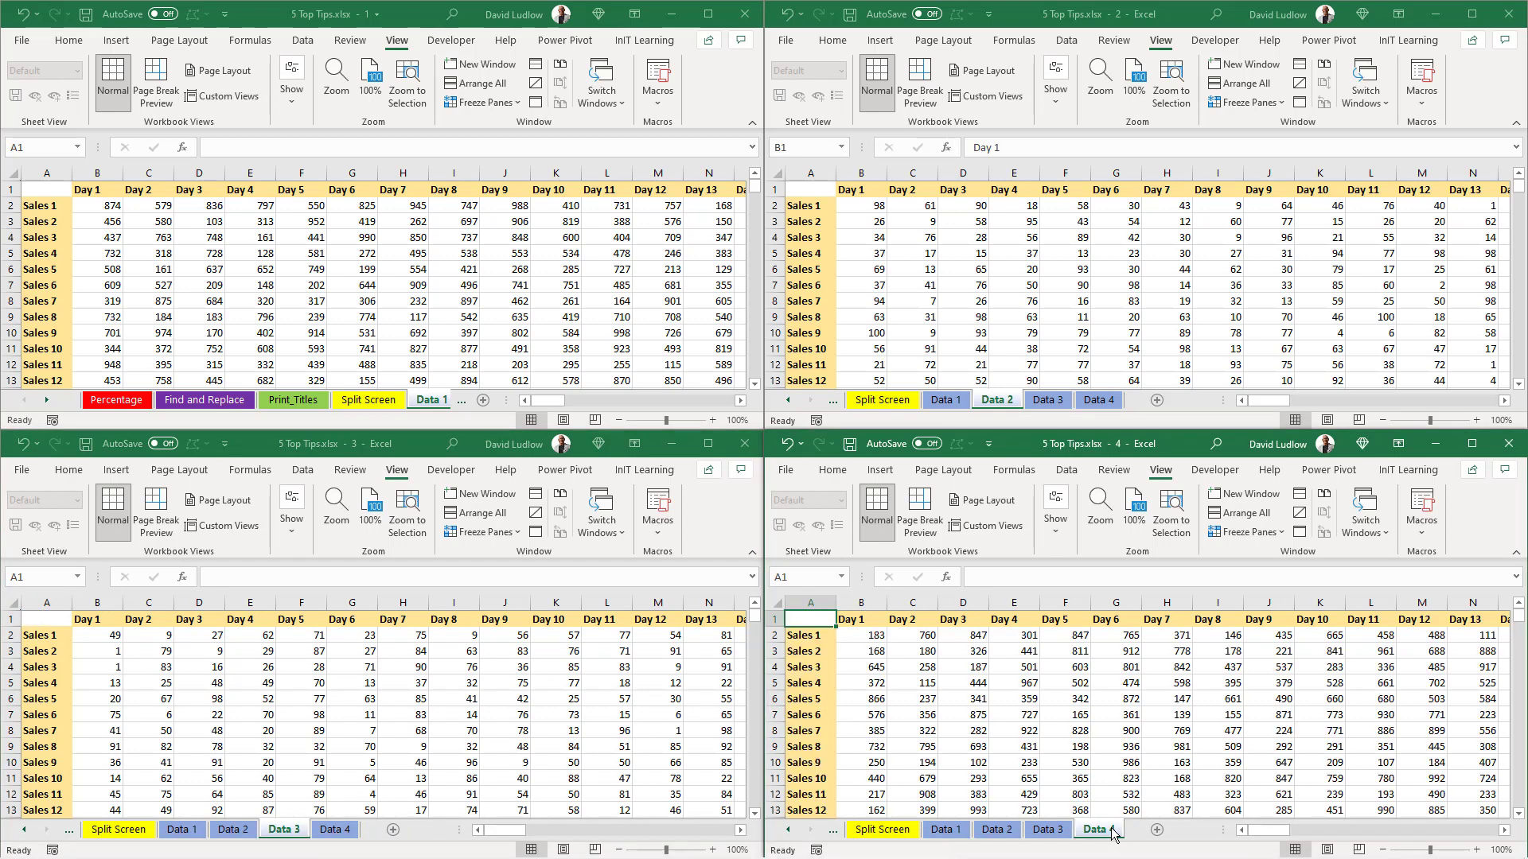
scroll(975, 740, down, 4)
scroll(980, 739, up, 4)
click(618, 706)
scroll(619, 706, down, 4)
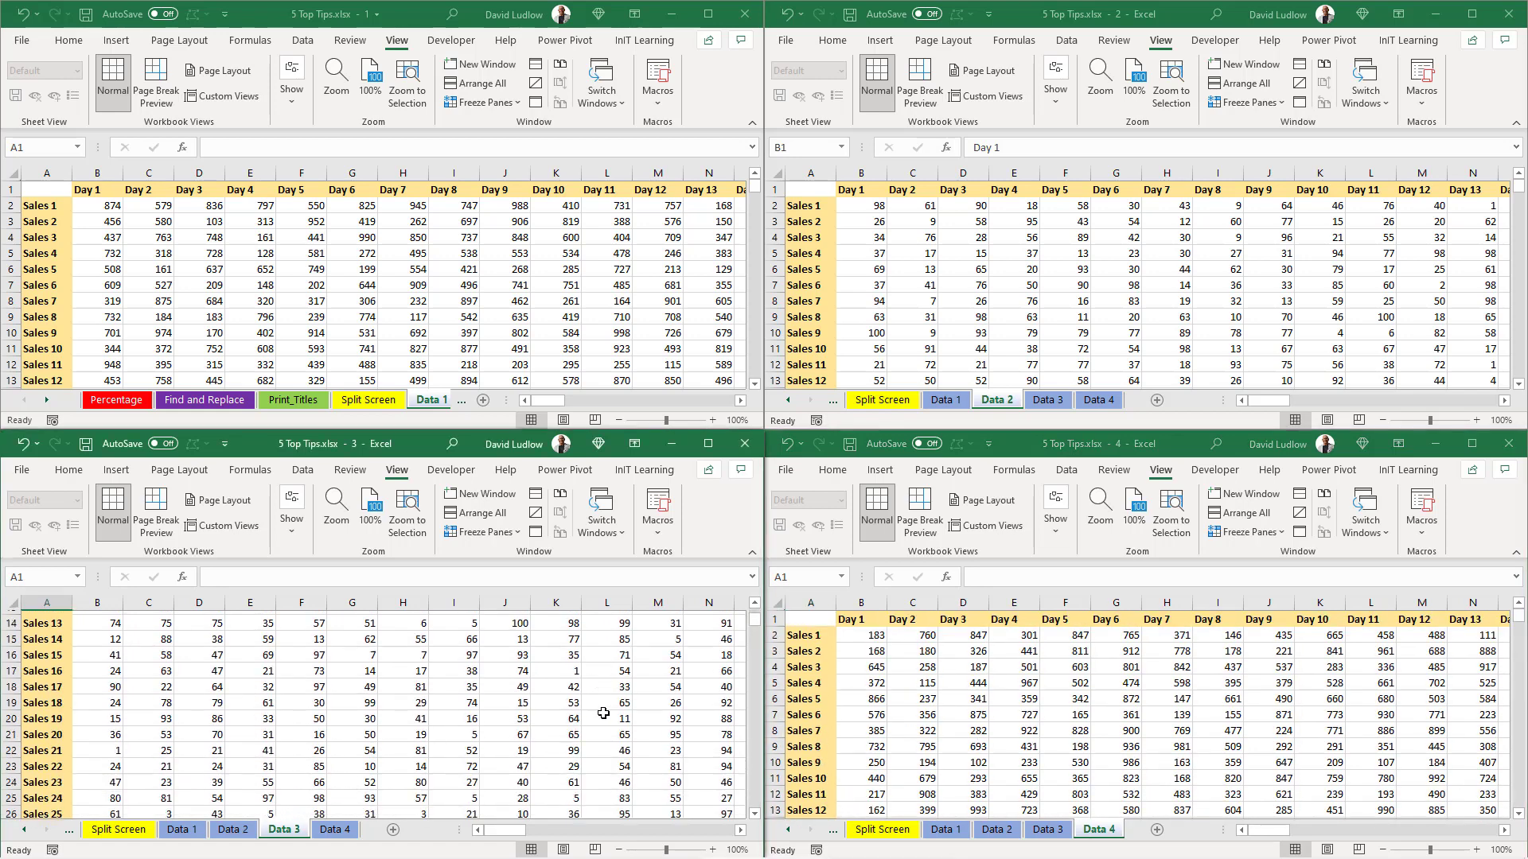
scroll(619, 709, up, 4)
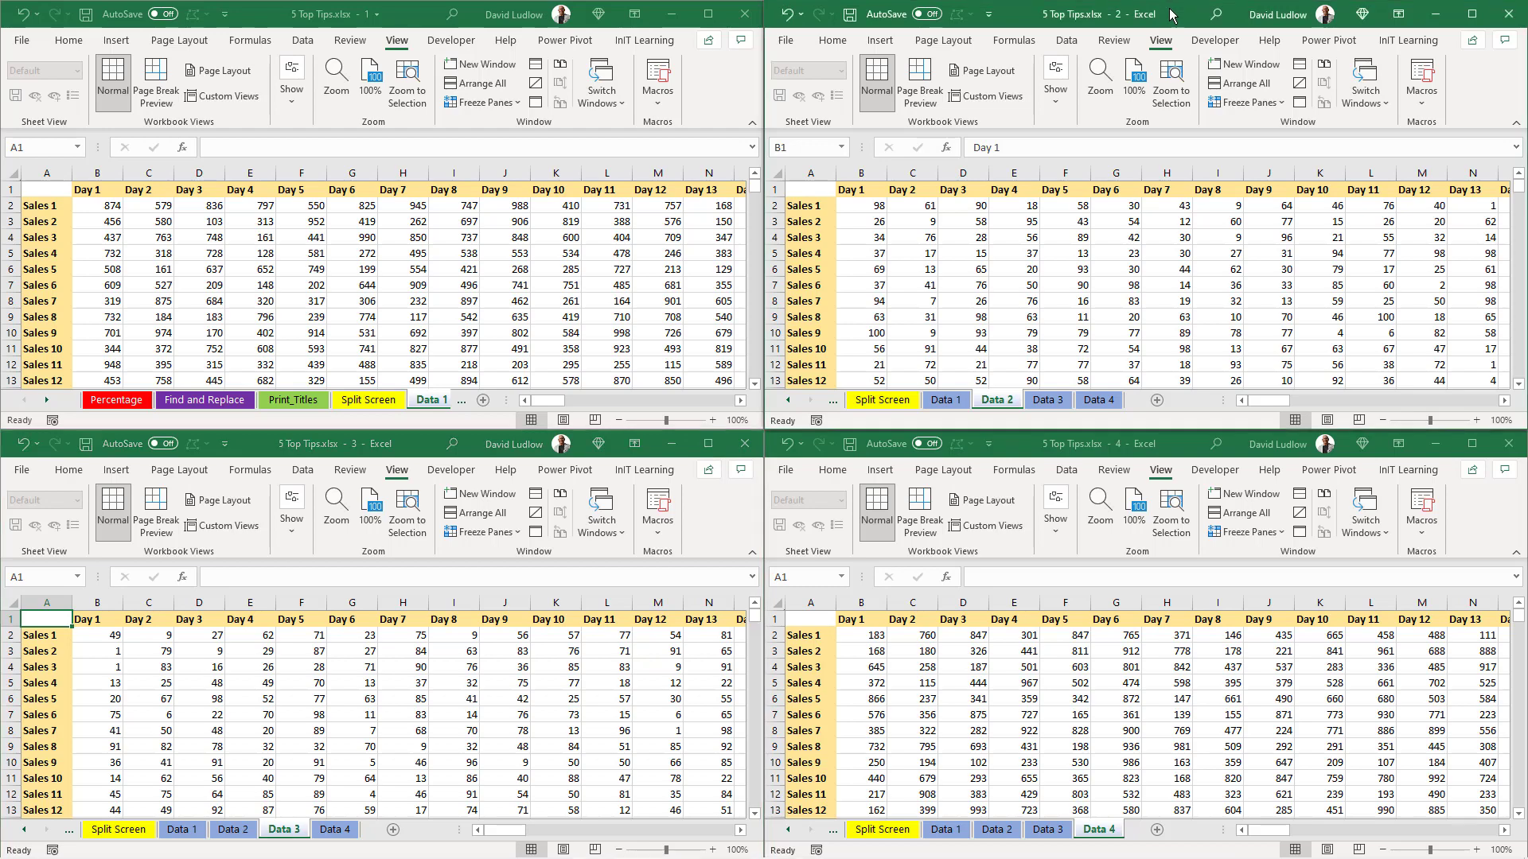
Detach window 2 from its quarter of the screen so that it floats over the other windows
drag(1168, 14, 1124, 25)
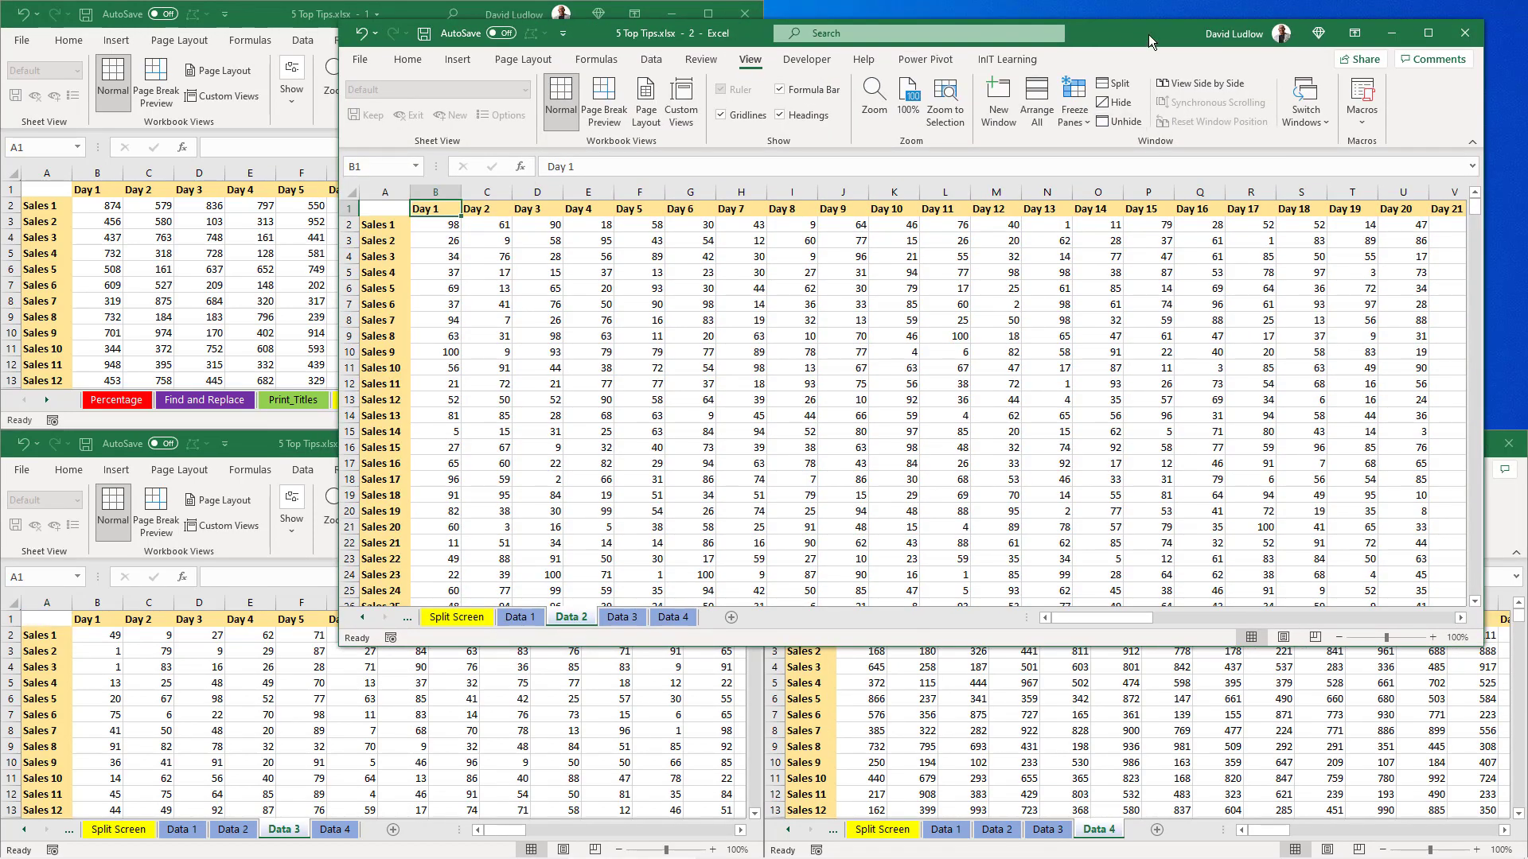